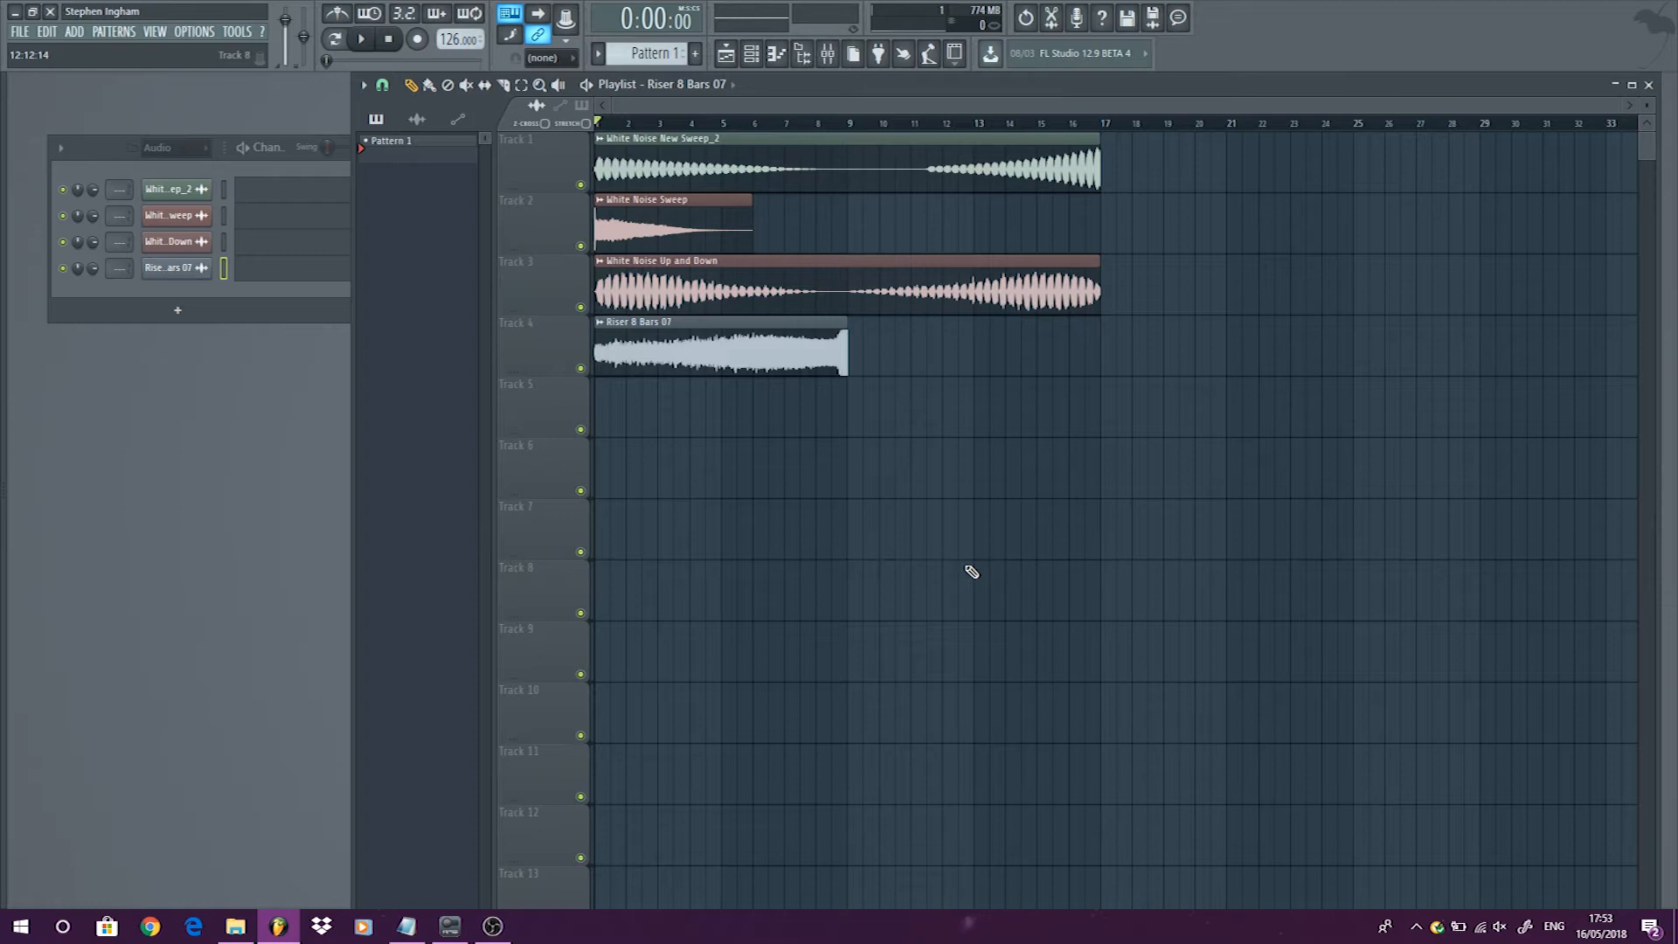
Solo the White Noise Sweep clip's track in the playlist and audition it.
{"action": "scroll", "coordinate": [733, 455], "scroll_direction": "up", "scroll_amount": 2}
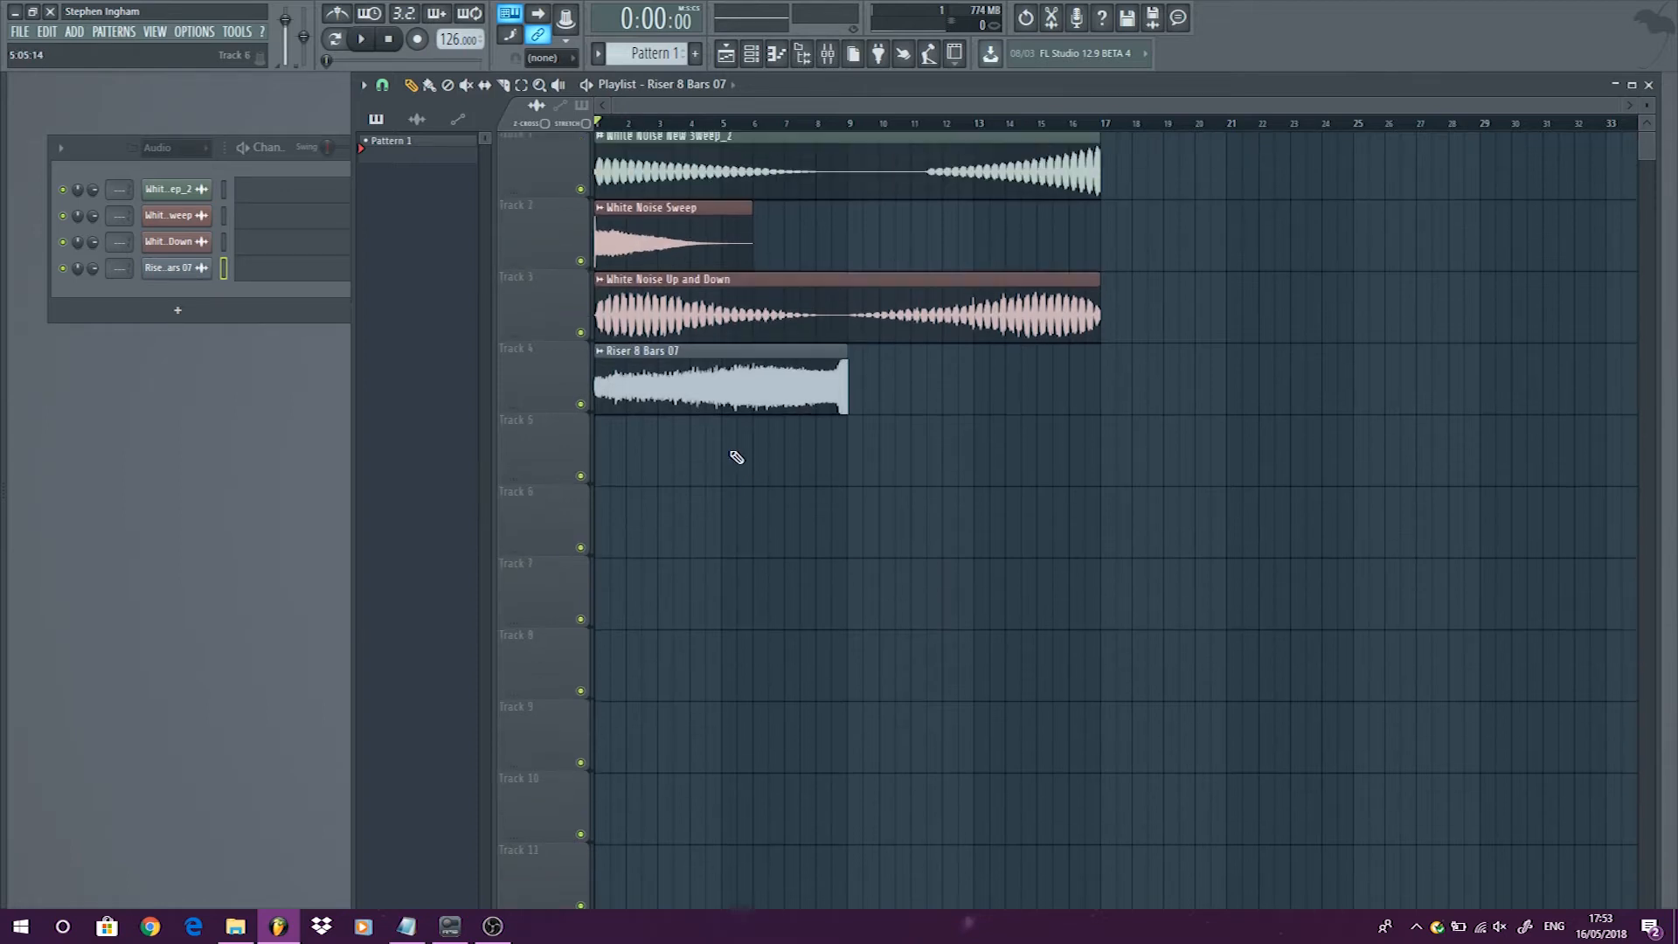
{"action": "right_click", "coordinate": [580, 268]}
{"action": "left_click", "coordinate": [361, 38]}
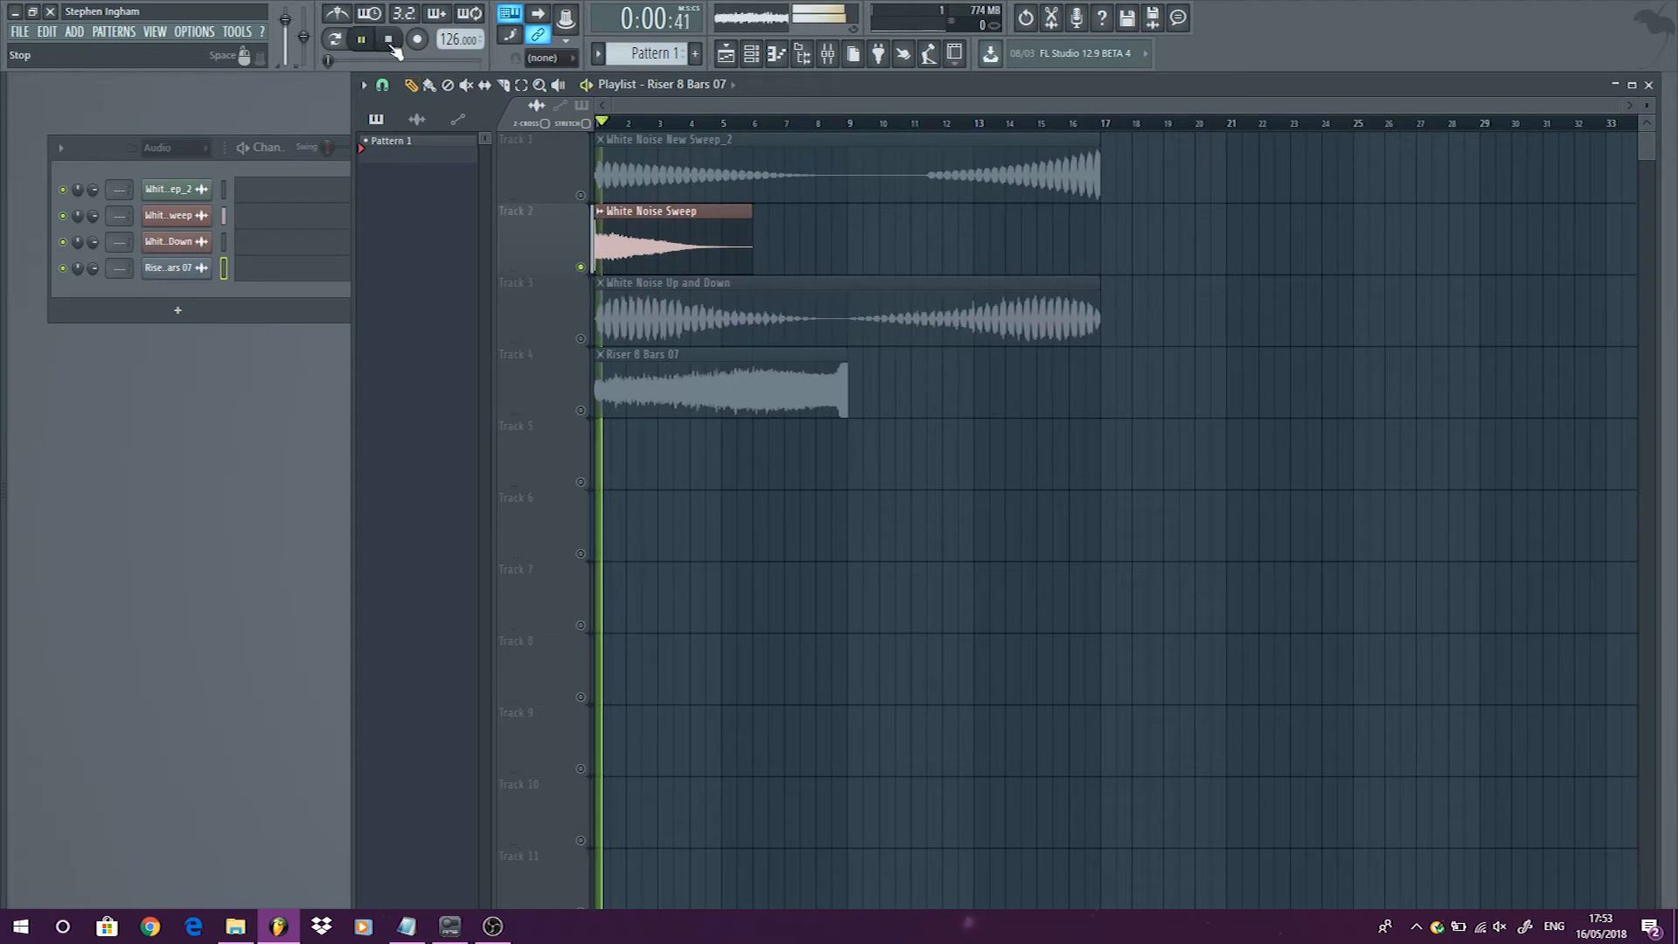
{"action": "left_click", "coordinate": [389, 41]}
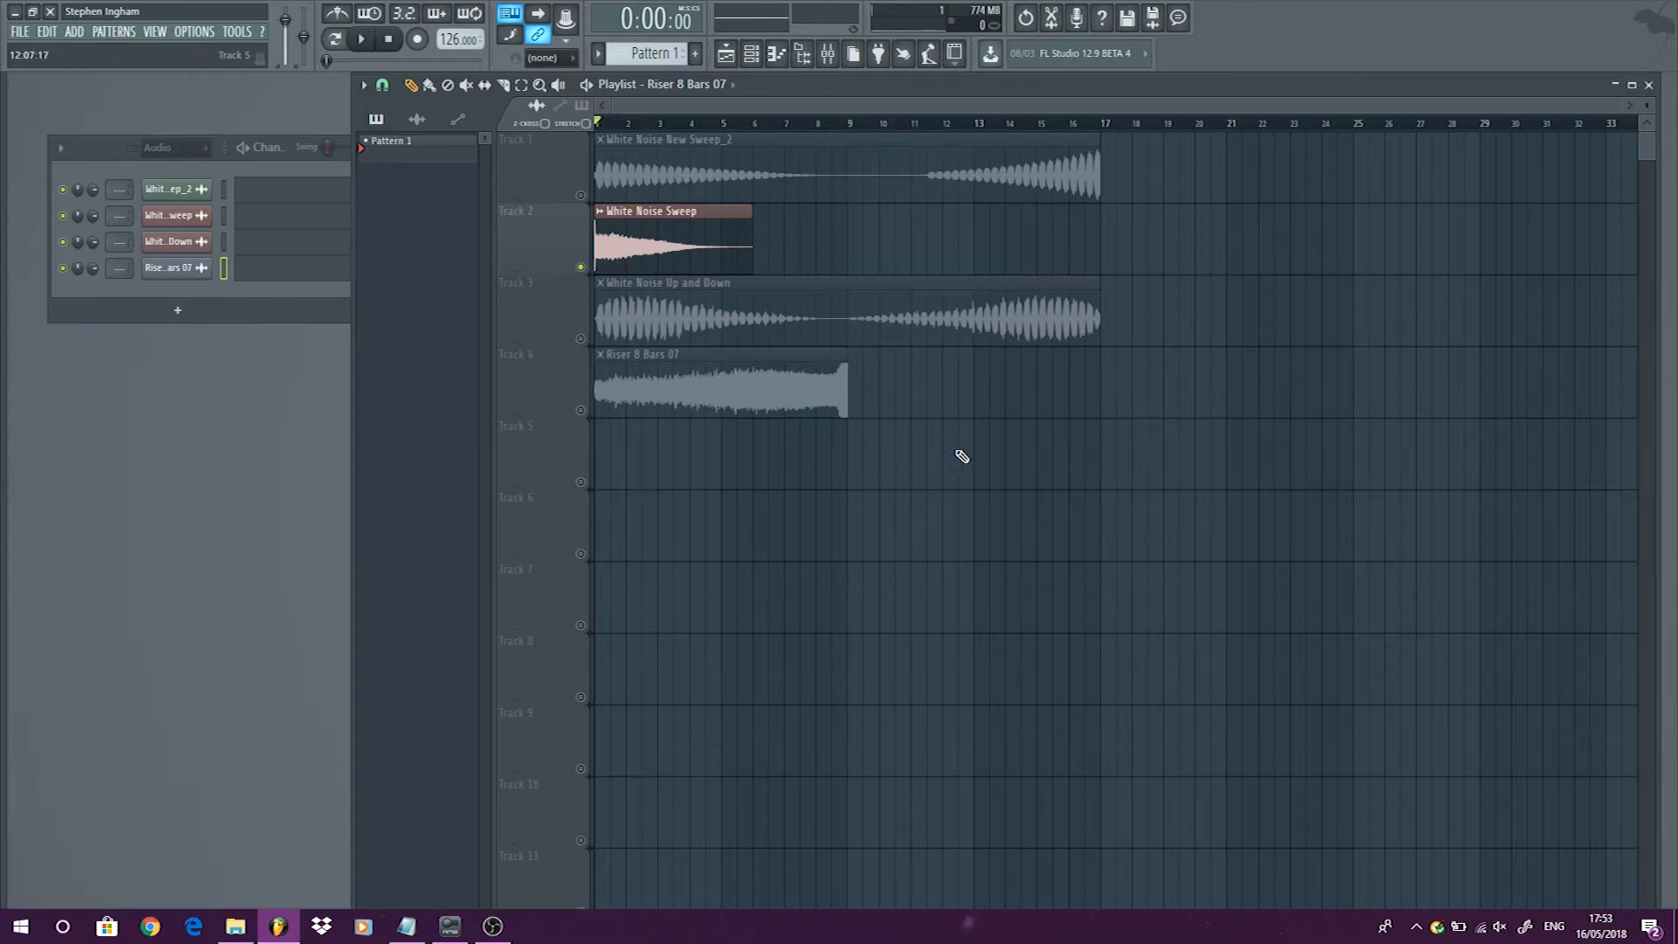
Open the mixer and load FabFilter Pro-Q 2 into effect slot 2 of the Master track.
{"action": "left_click", "coordinate": [121, 189]}
{"action": "double_click", "coordinate": [120, 188]}
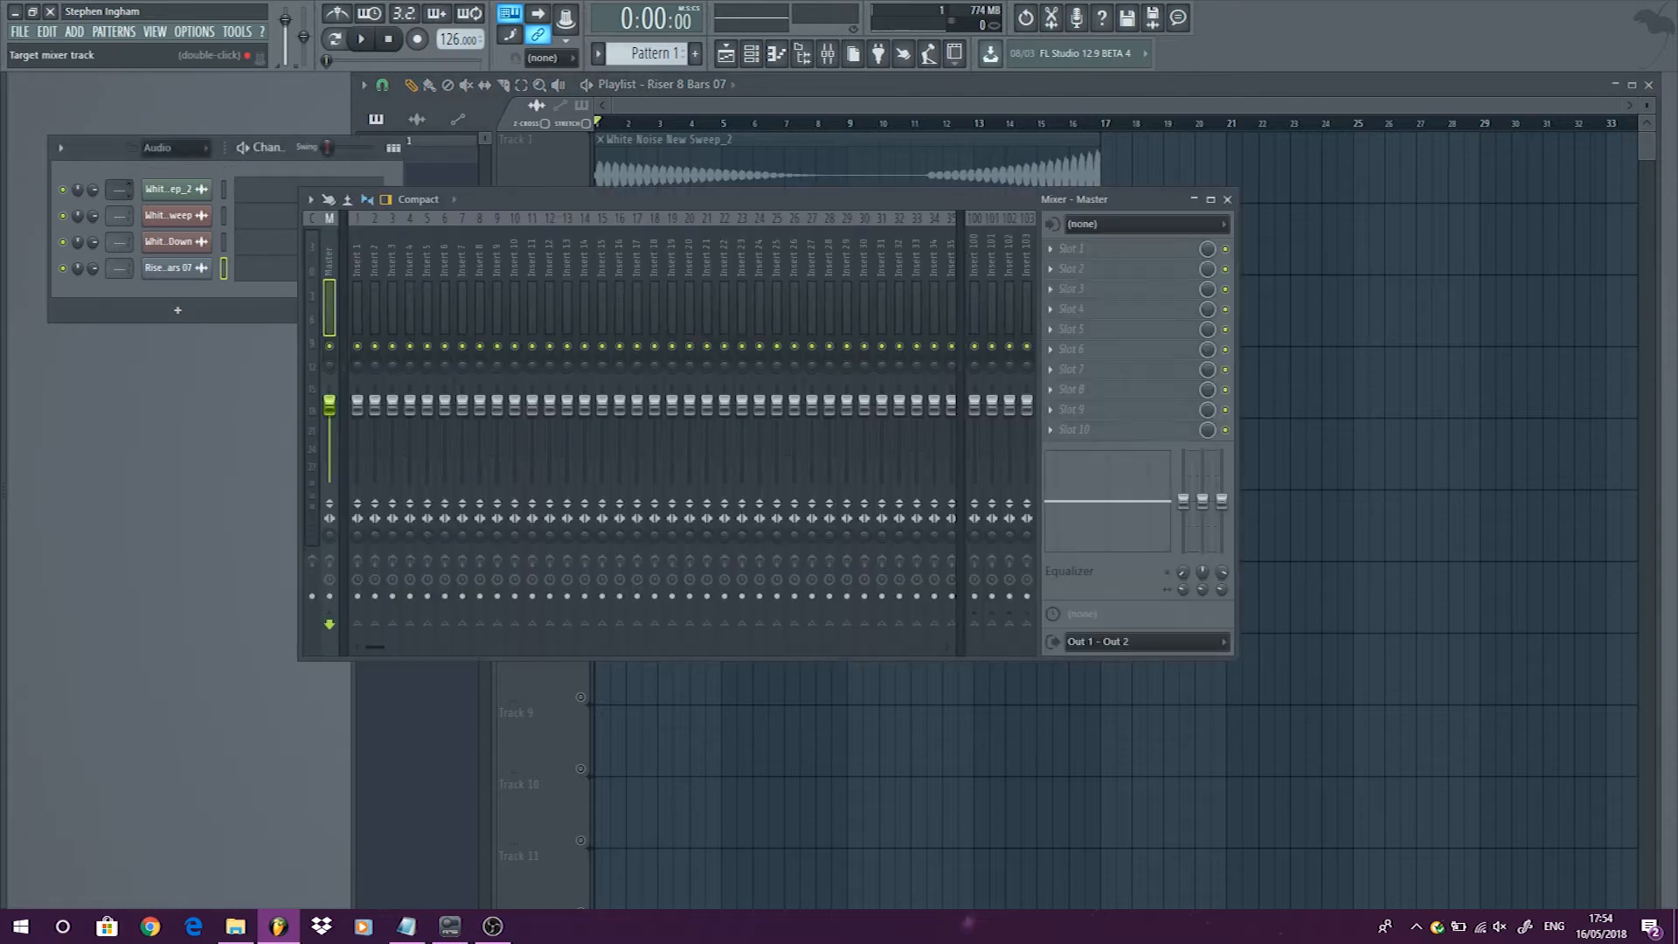
{"action": "left_click", "coordinate": [1084, 269]}
{"action": "mouse_move", "coordinate": [1366, 379]}
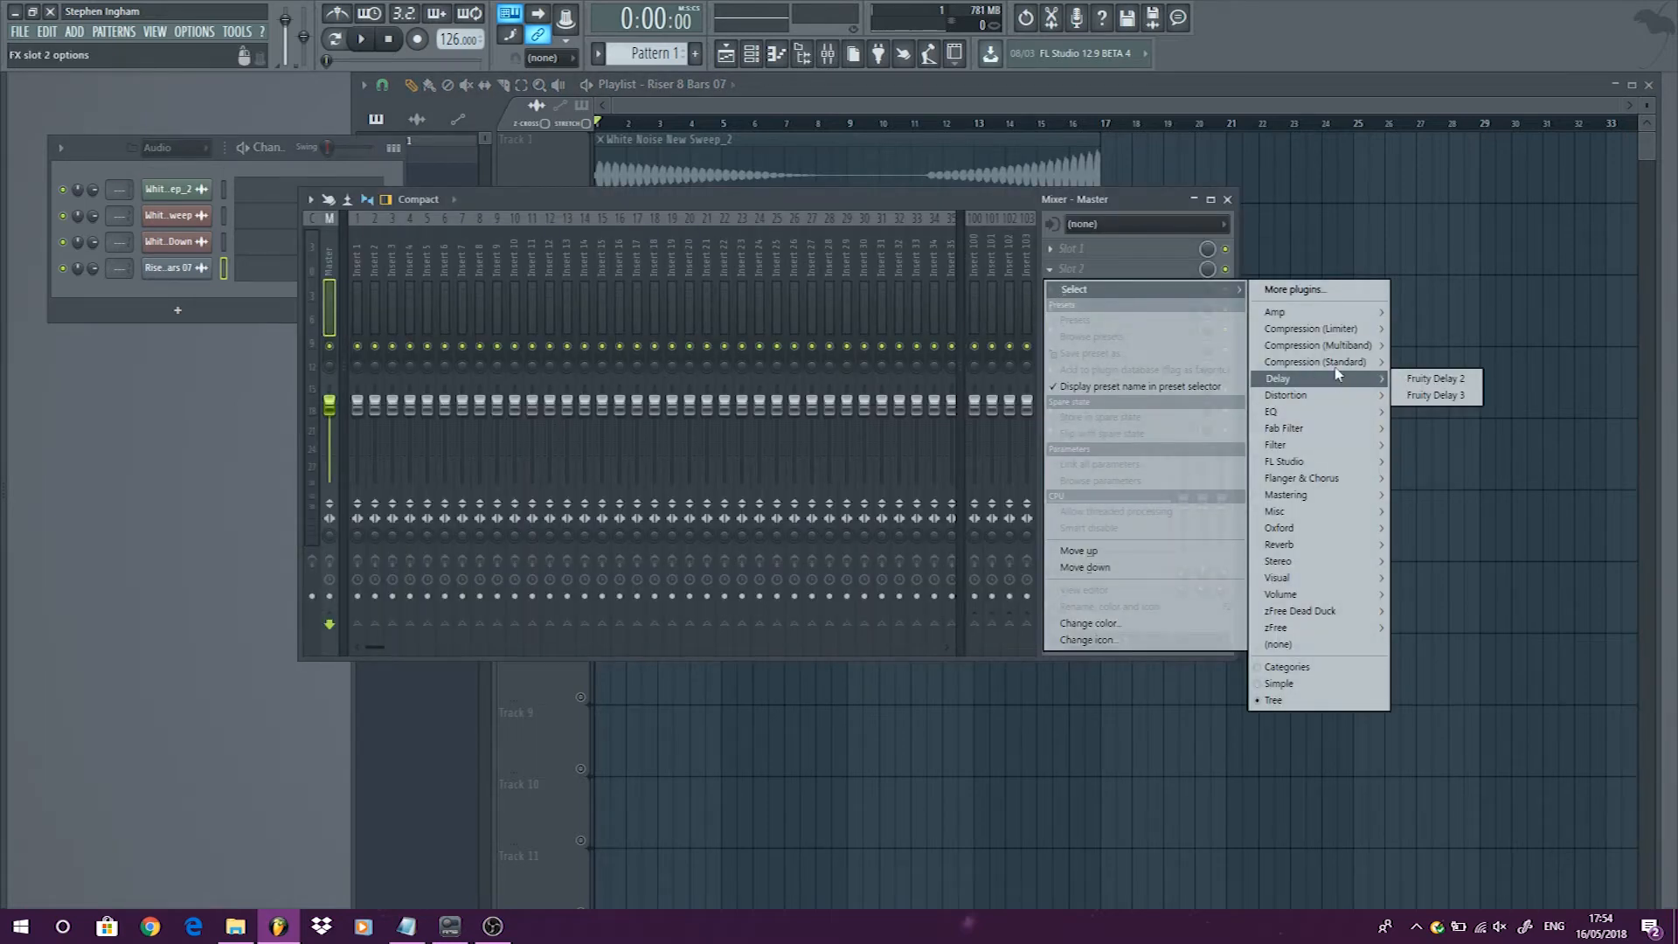
{"action": "mouse_move", "coordinate": [1370, 412]}
{"action": "left_click", "coordinate": [1455, 412]}
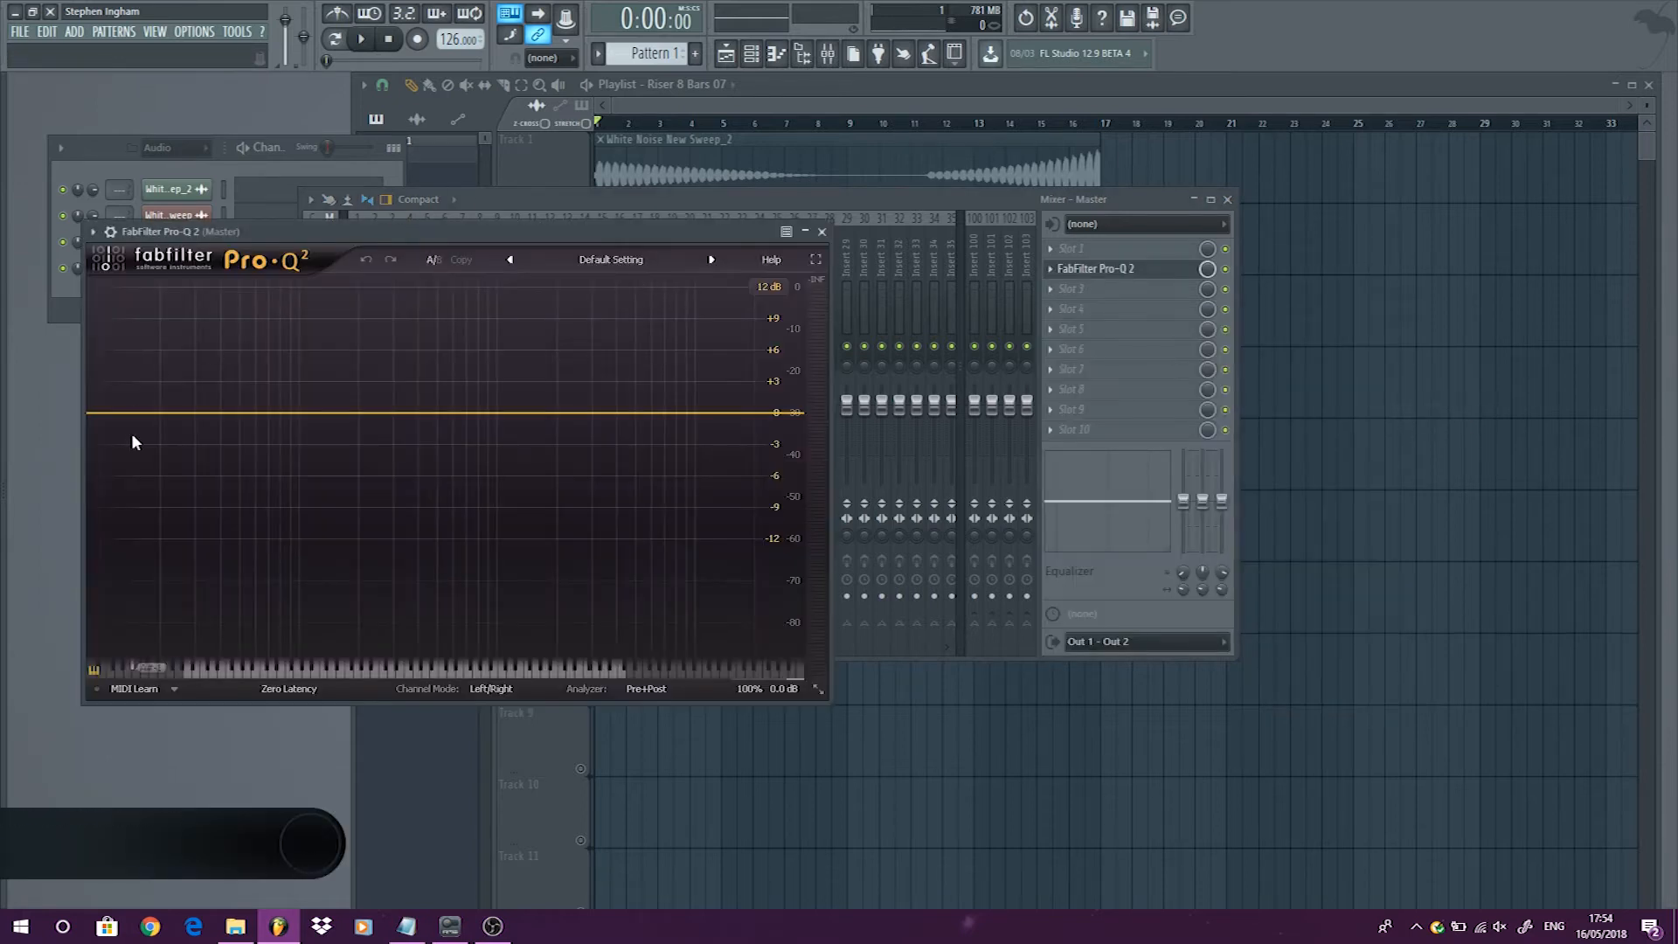
Play the White Noise Sweep while watching its spectrum in FabFilter Pro-Q 2, and close the equalizer and mixer.
{"action": "left_click_drag", "start_coordinate": [557, 229], "coordinate": [776, 243]}
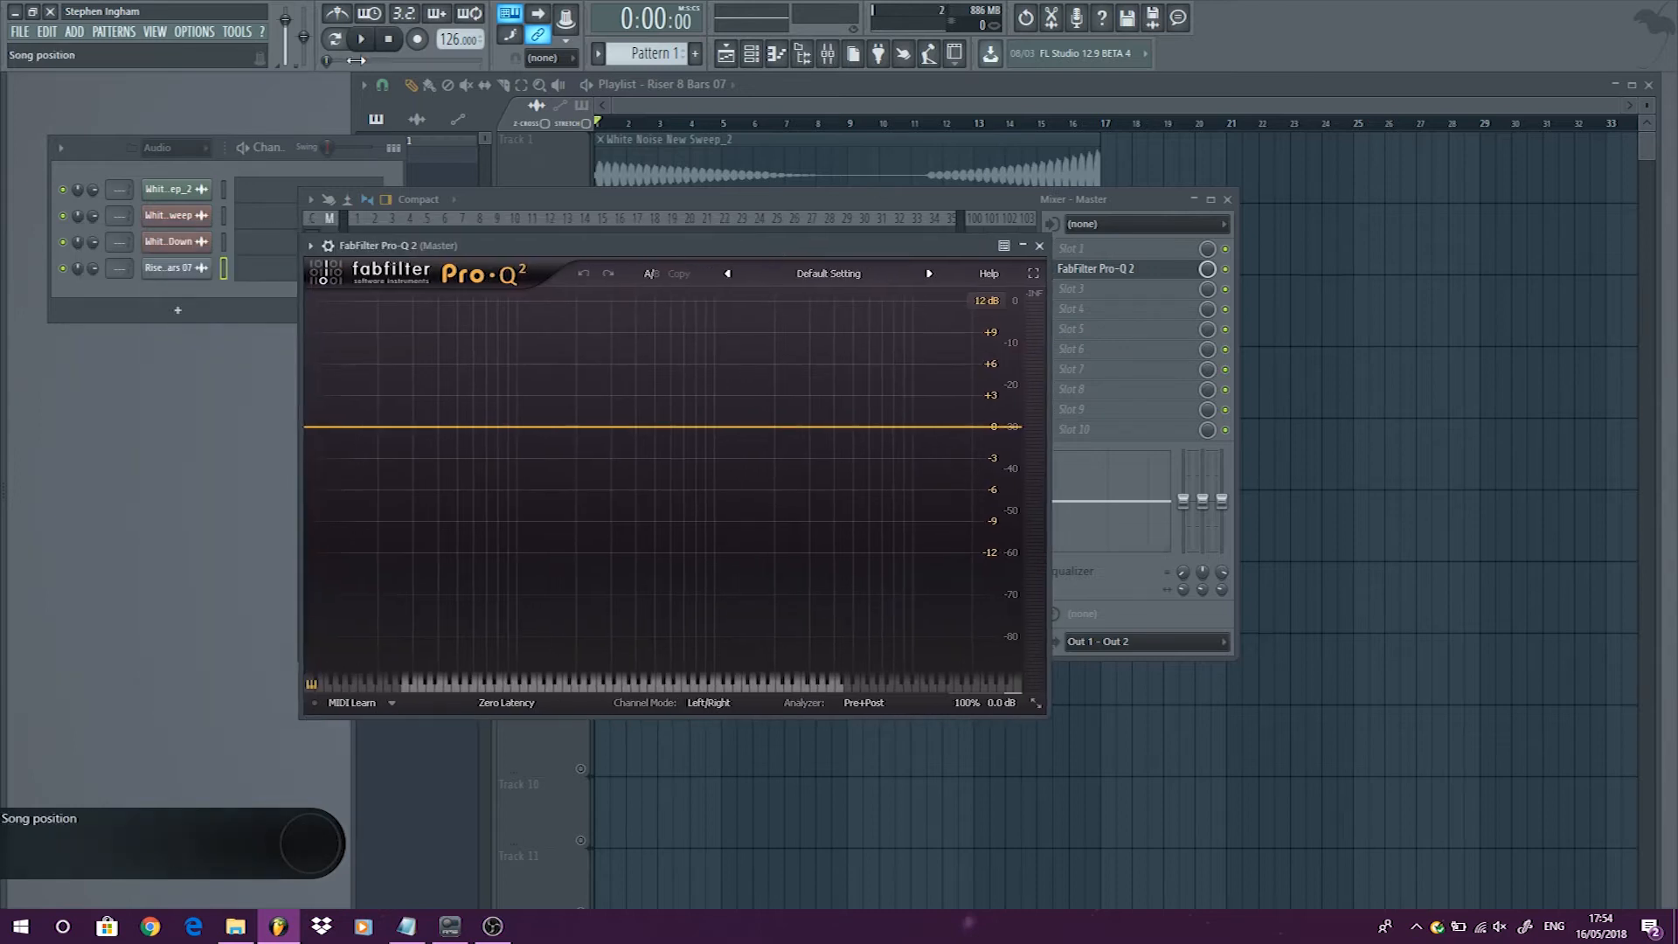
{"action": "left_click", "coordinate": [361, 38]}
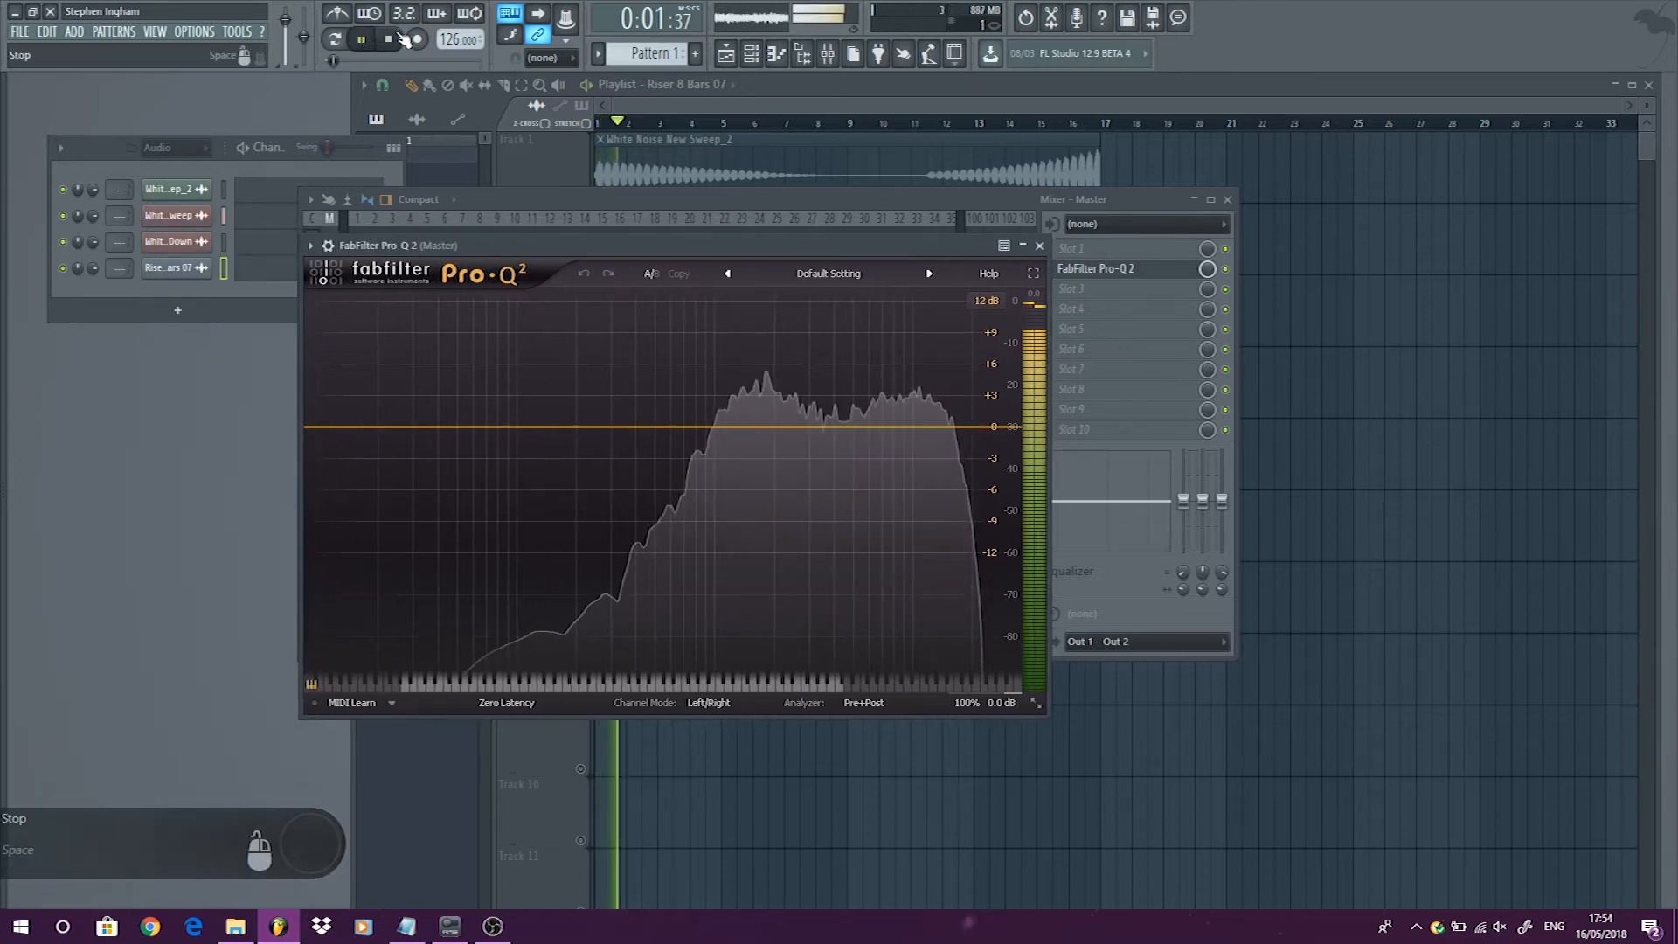
{"action": "left_click", "coordinate": [401, 38]}
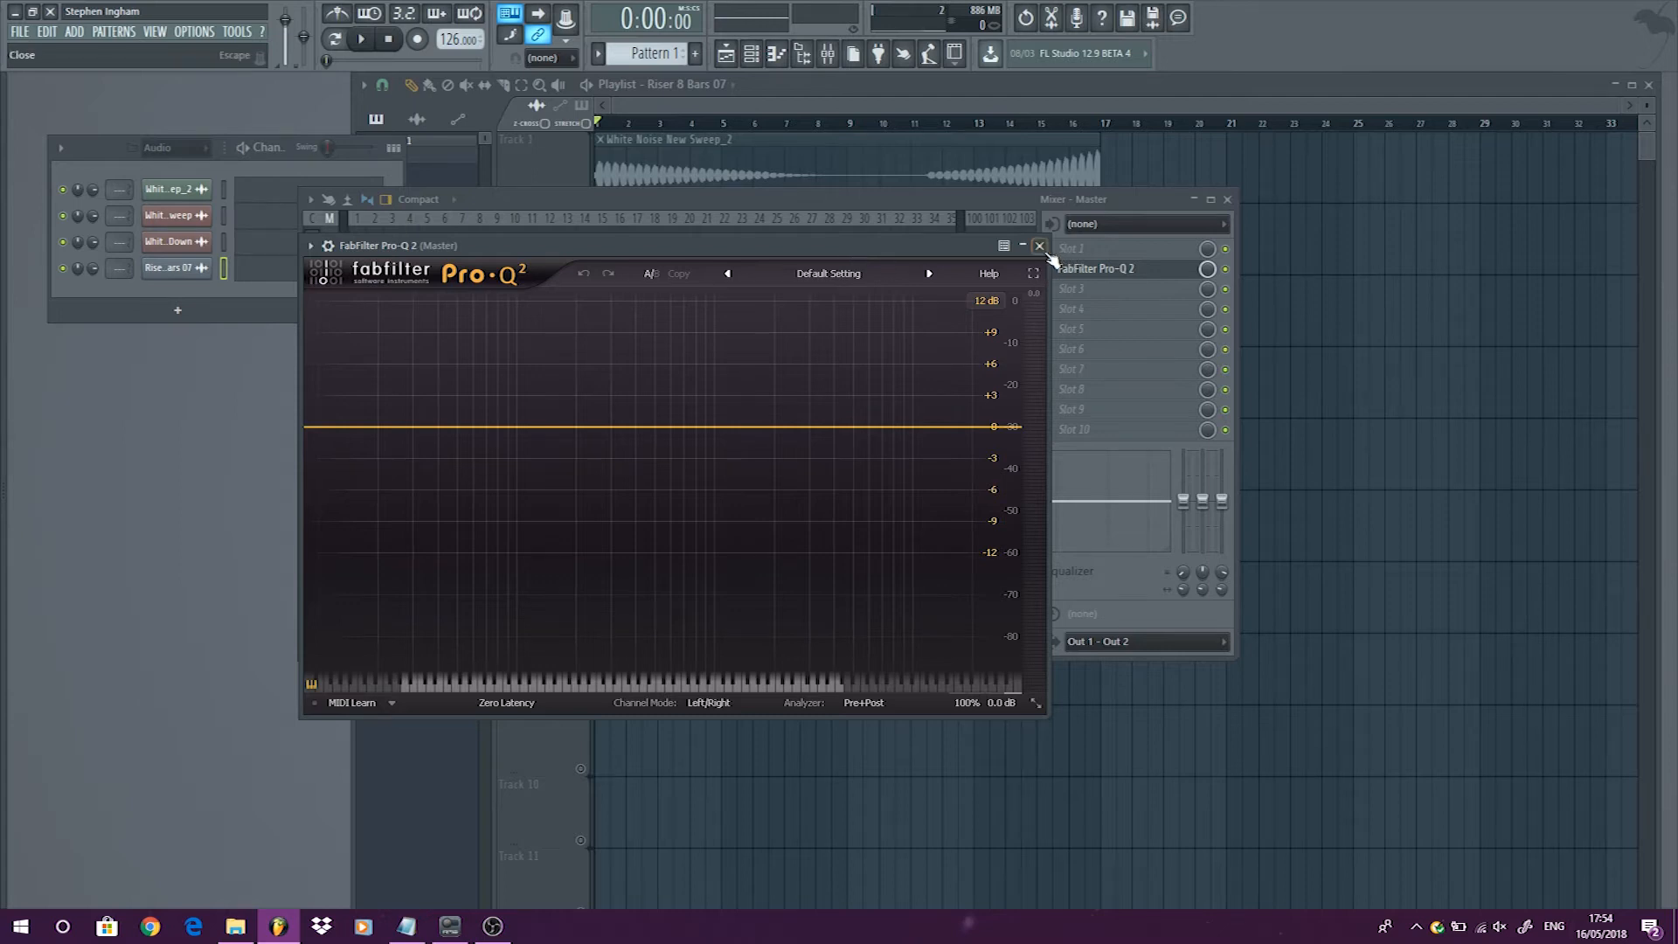
{"action": "left_click", "coordinate": [1058, 266]}
{"action": "left_click", "coordinate": [1227, 199]}
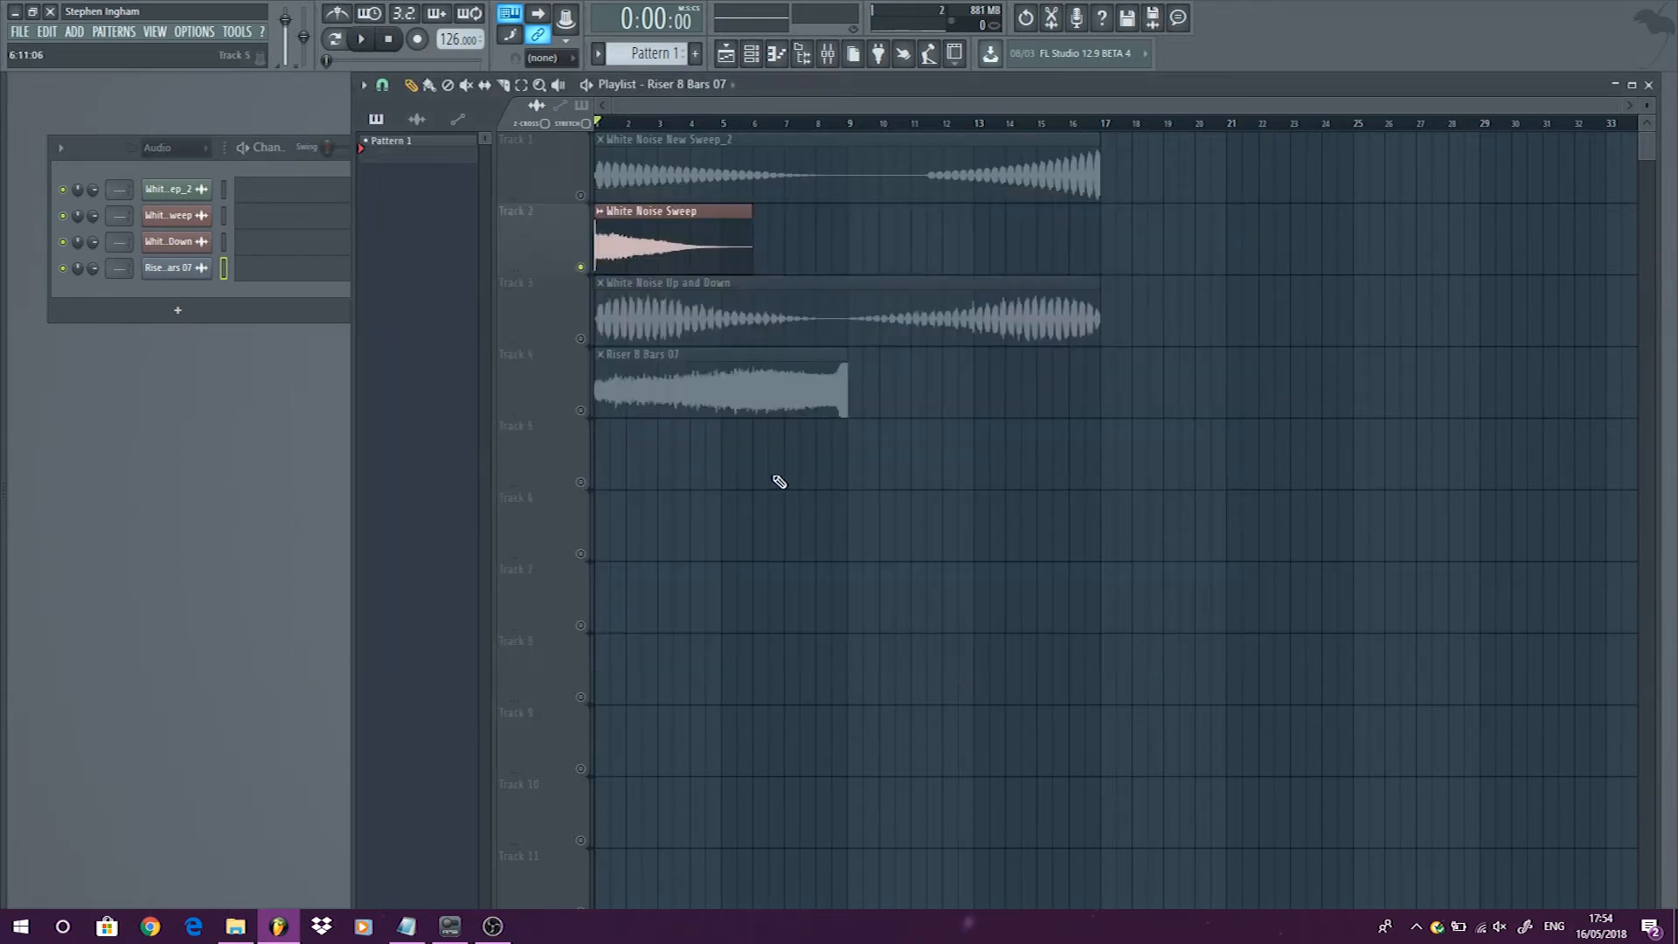
Solo the White Noise New Sweep_2 clip's track and audition it.
{"action": "scroll", "coordinate": [774, 494], "scroll_direction": "down", "scroll_amount": 1}
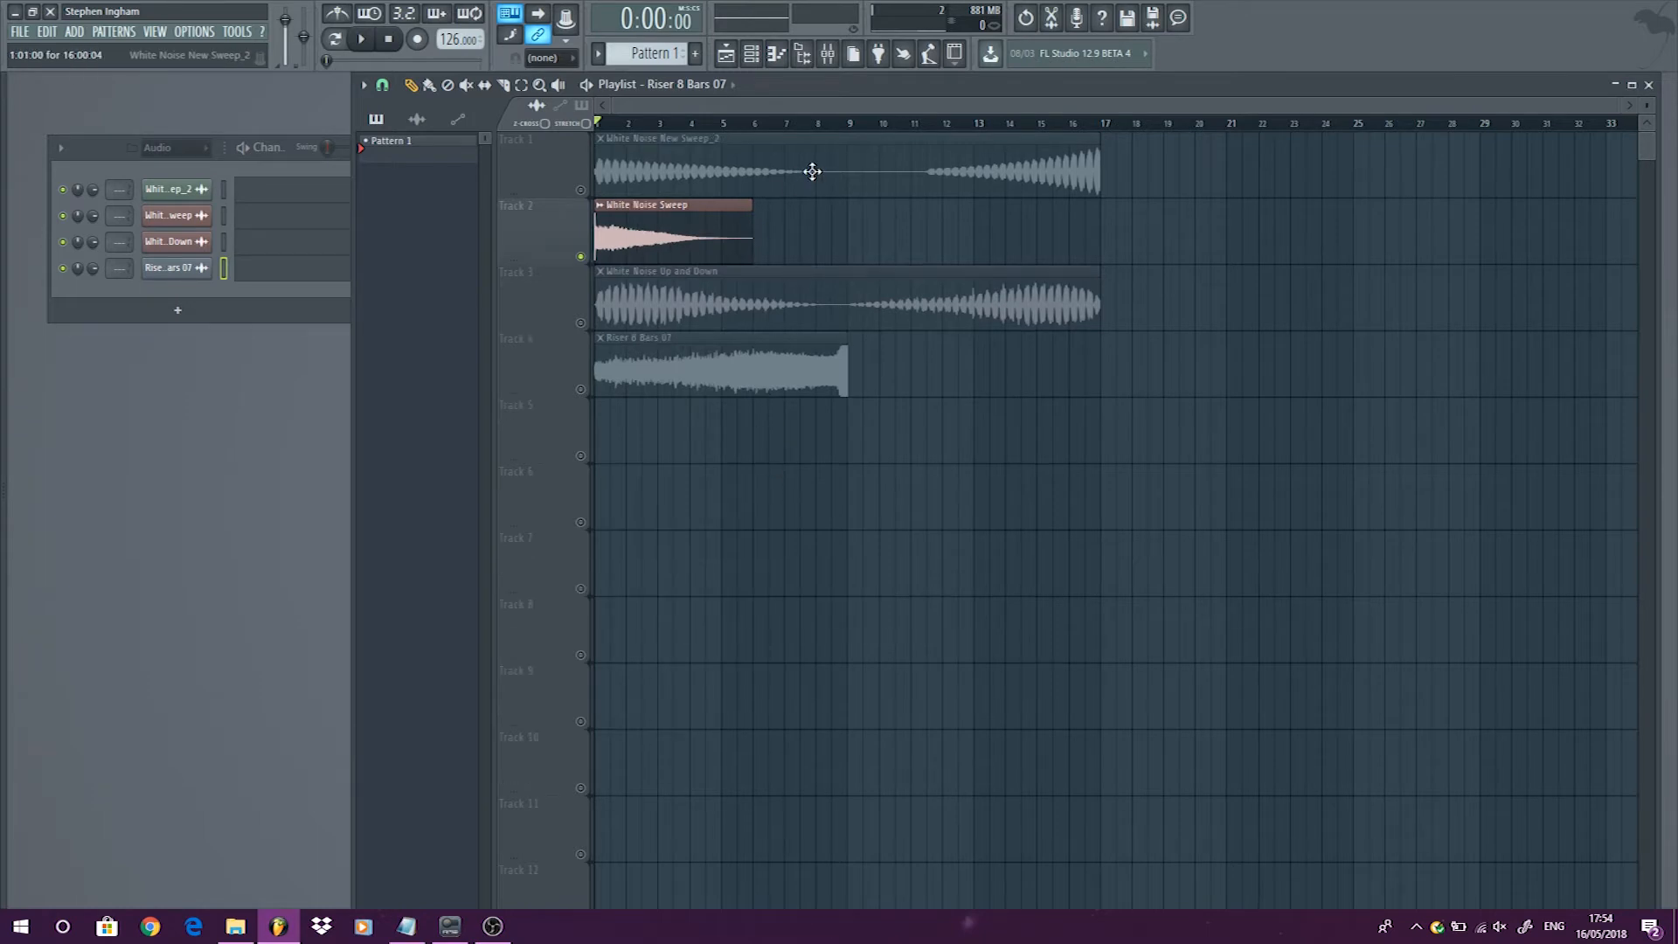
{"action": "left_click", "coordinate": [580, 189]}
{"action": "key", "text": "space"}
{"action": "key", "text": "space"}
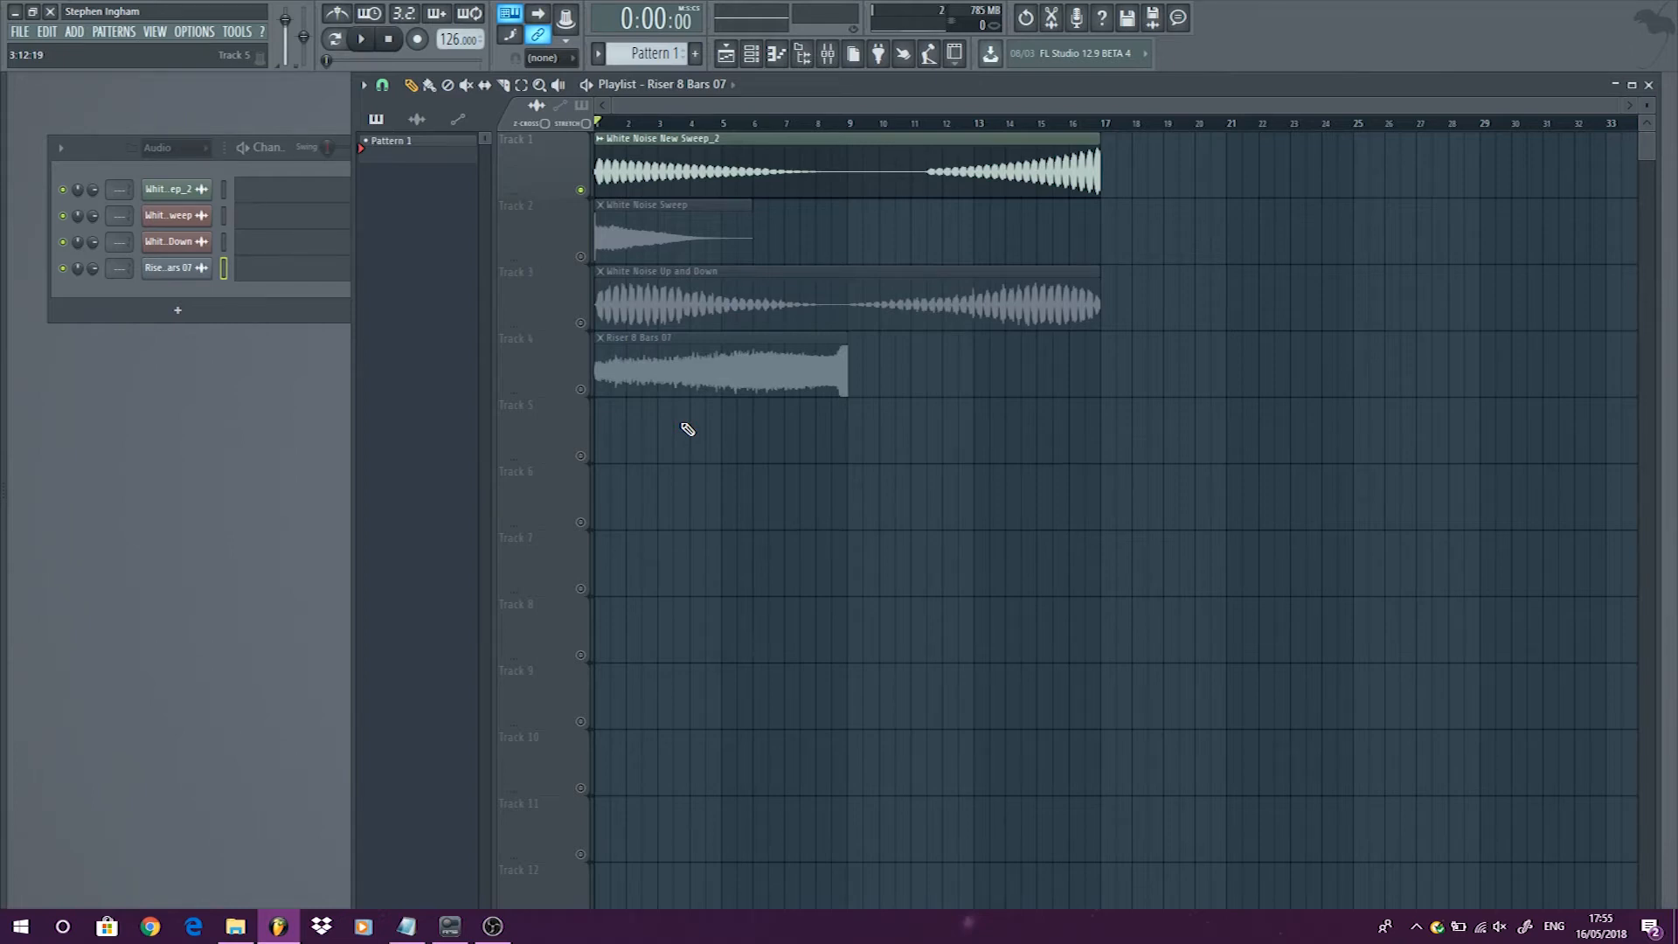
Reopen the FabFilter Pro-Q 2 equalizer on the Master mixer track and move its window clear of the effect slots.
{"action": "left_click", "coordinate": [158, 32]}
{"action": "left_click", "coordinate": [206, 122]}
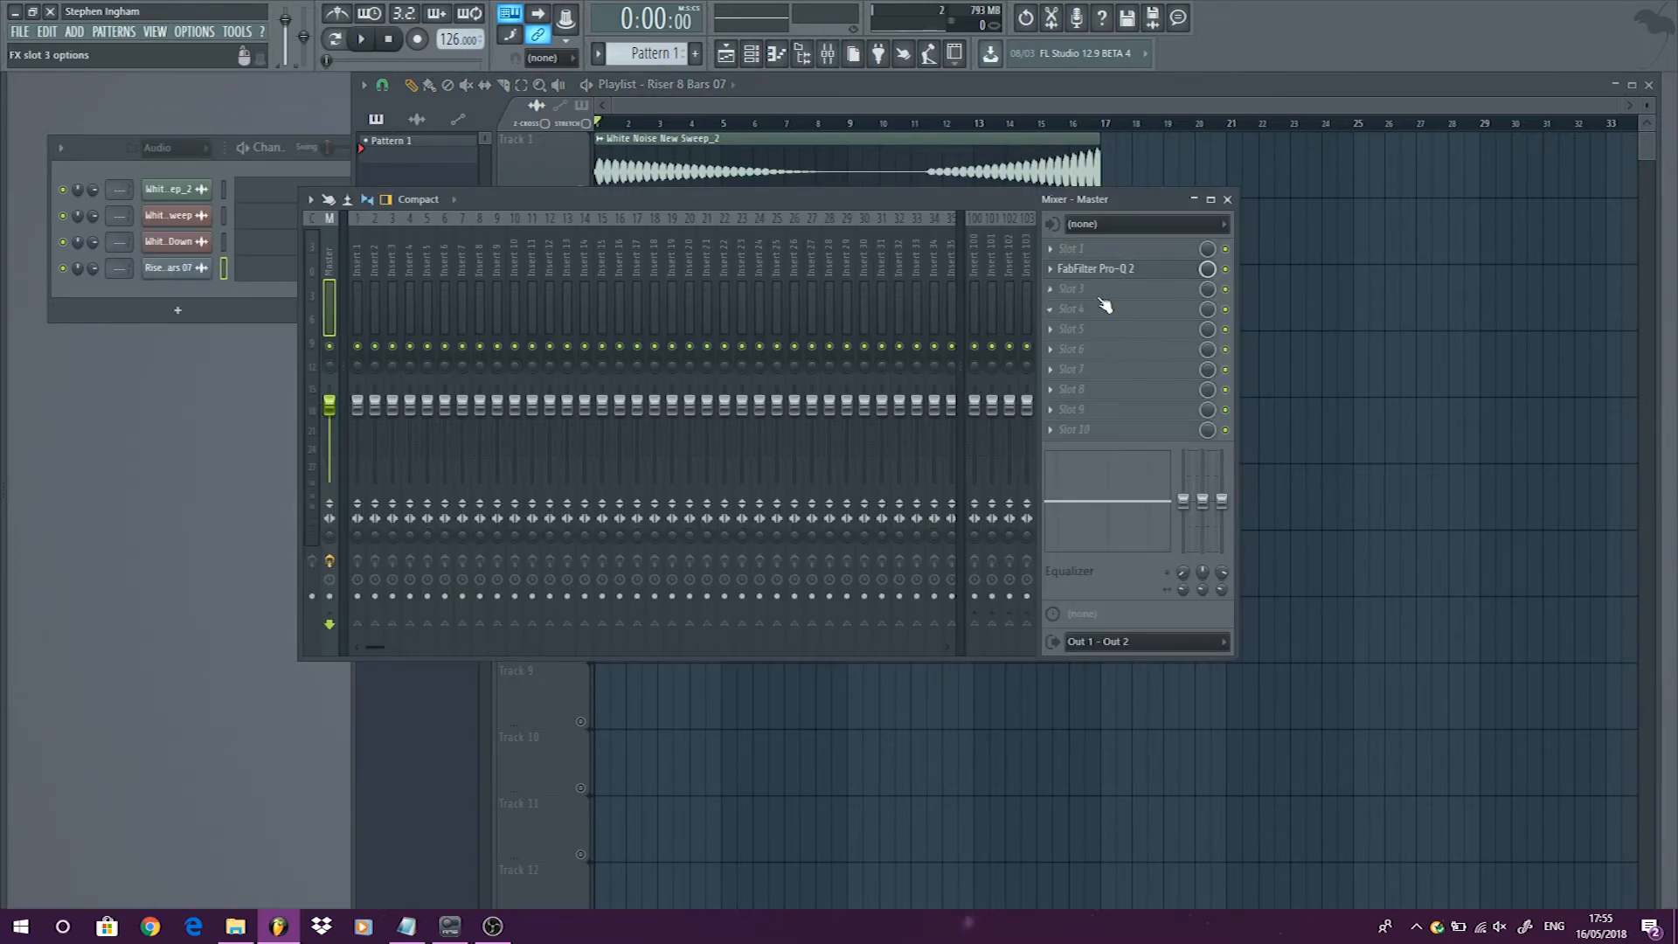
{"action": "left_click", "coordinate": [1109, 270]}
{"action": "left_click_drag", "start_coordinate": [643, 264], "coordinate": [687, 151]}
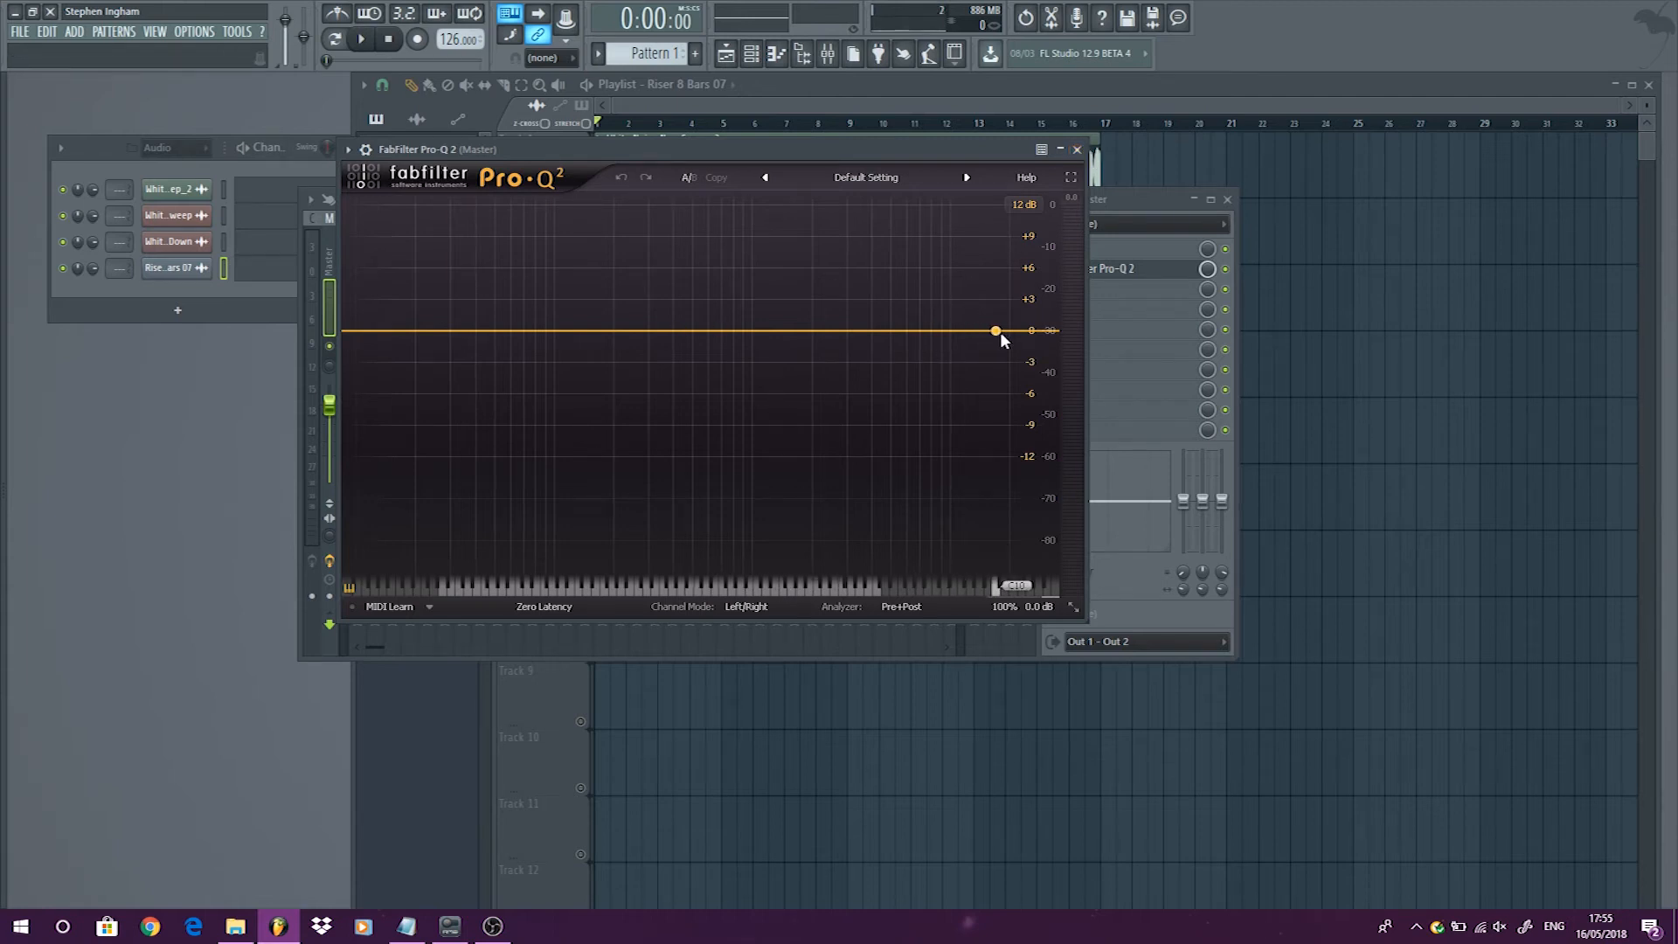
Try a high shelf band at about 1658 Hz with -30 dB and about 2592 Hz with +11.88 dB, delete it and close the mixer.
{"action": "left_click_drag", "start_coordinate": [1000, 331], "coordinate": [799, 661]}
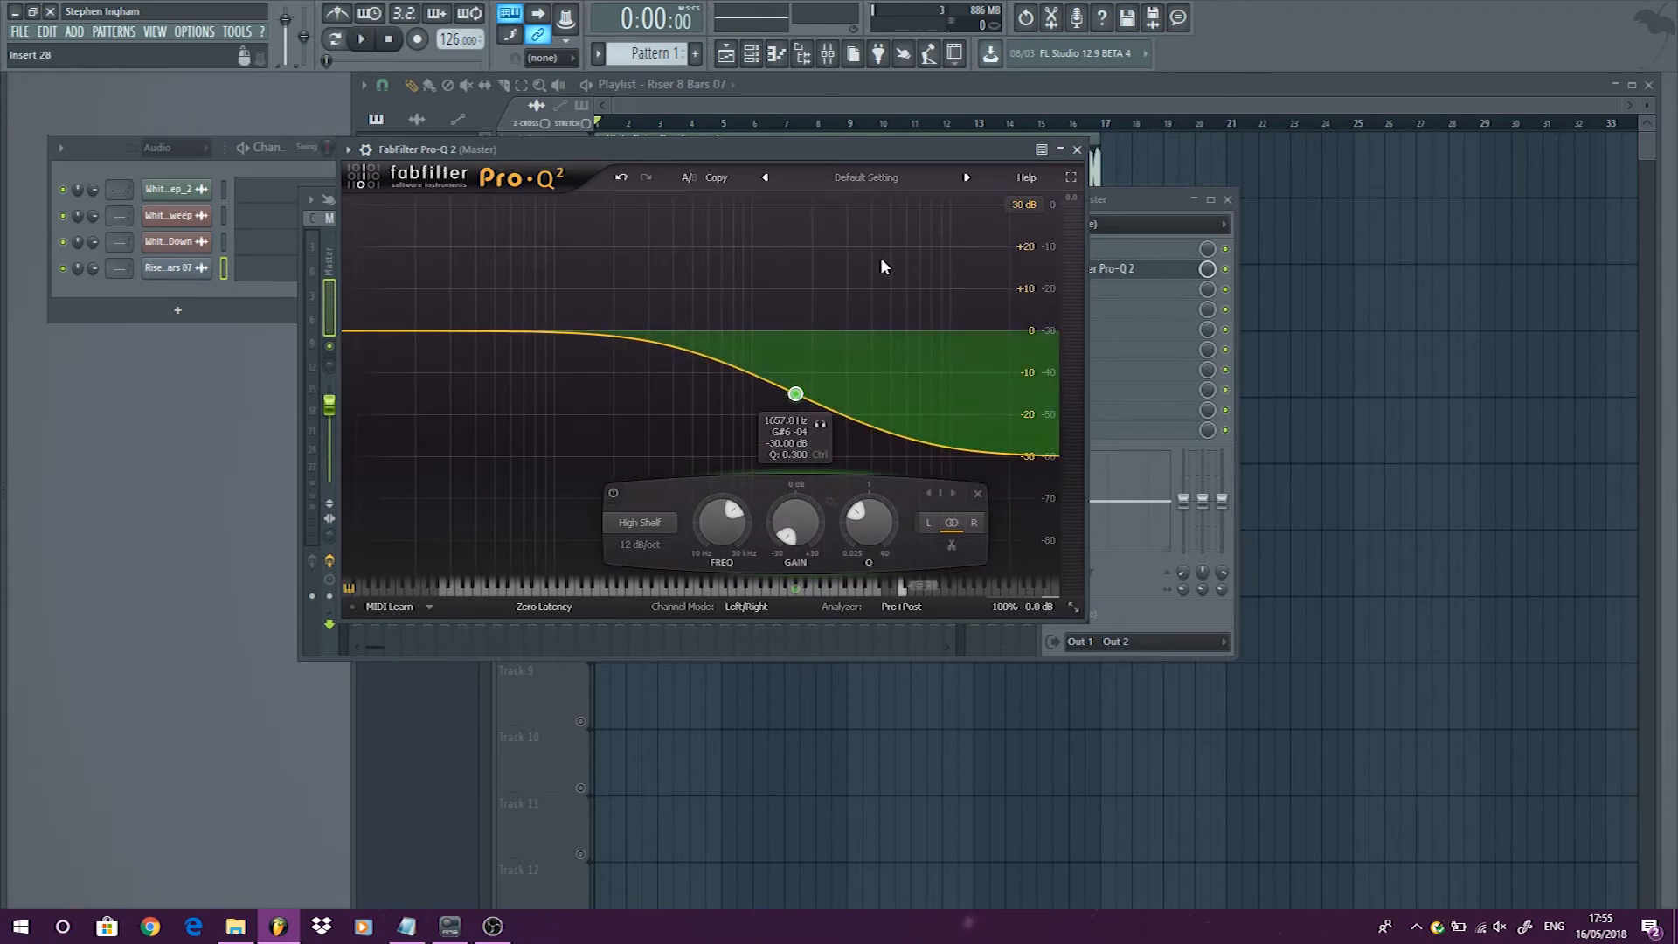
{"action": "left_click_drag", "start_coordinate": [796, 393], "coordinate": [842, 302]}
{"action": "right_click", "coordinate": [835, 306]}
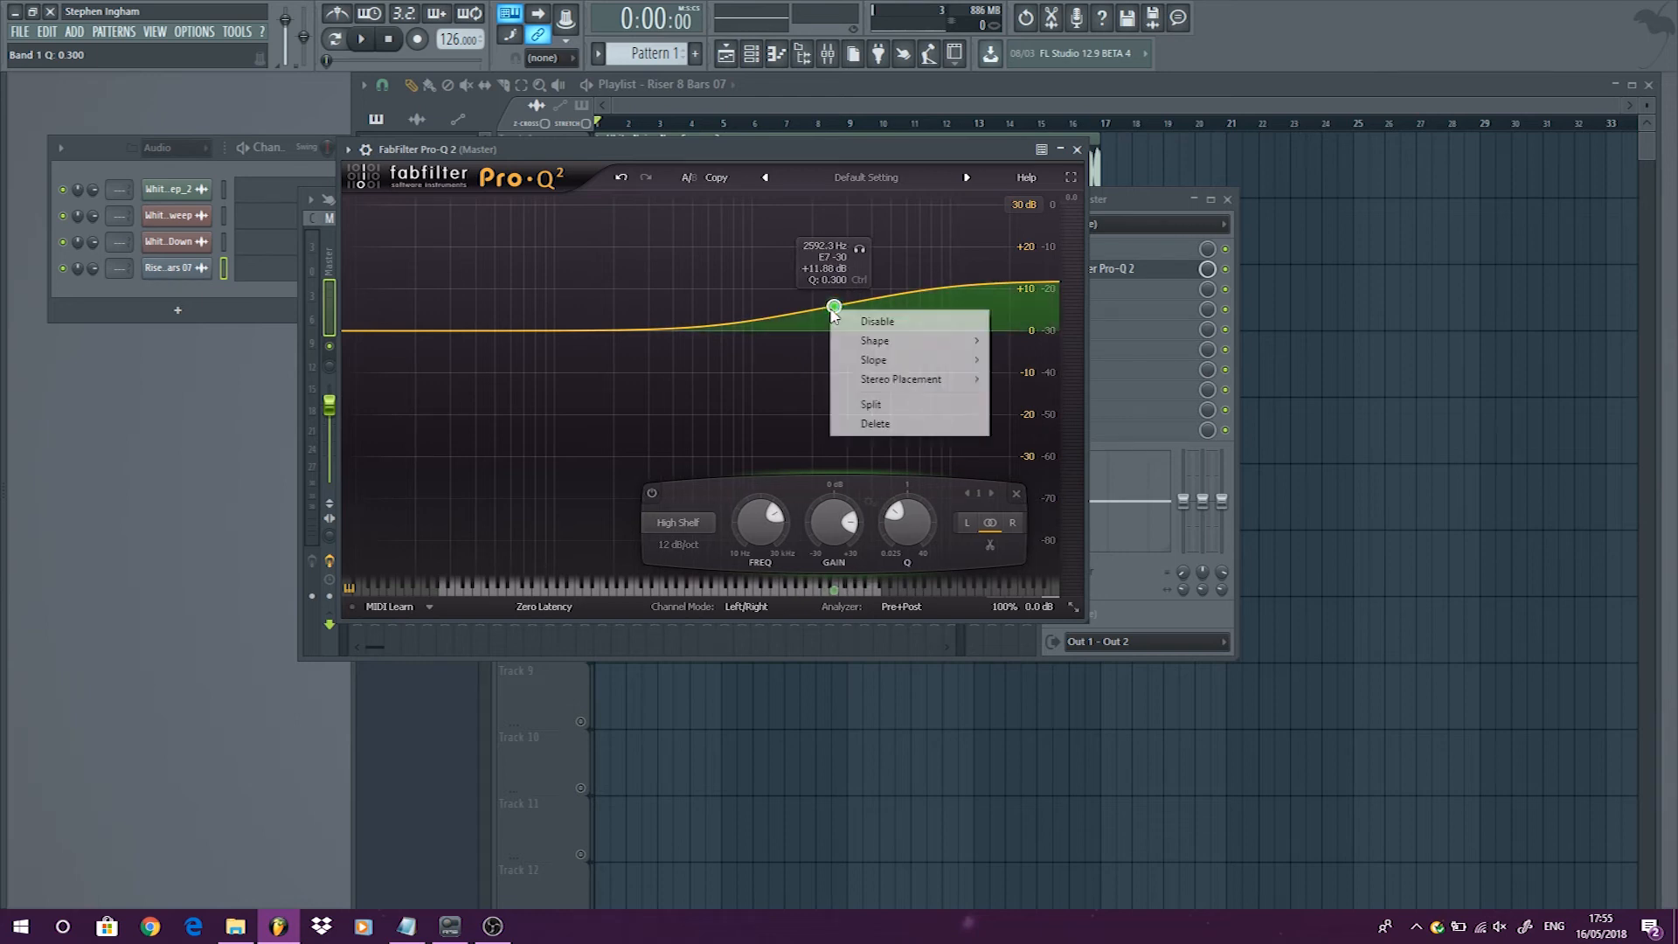
{"action": "left_click", "coordinate": [874, 424]}
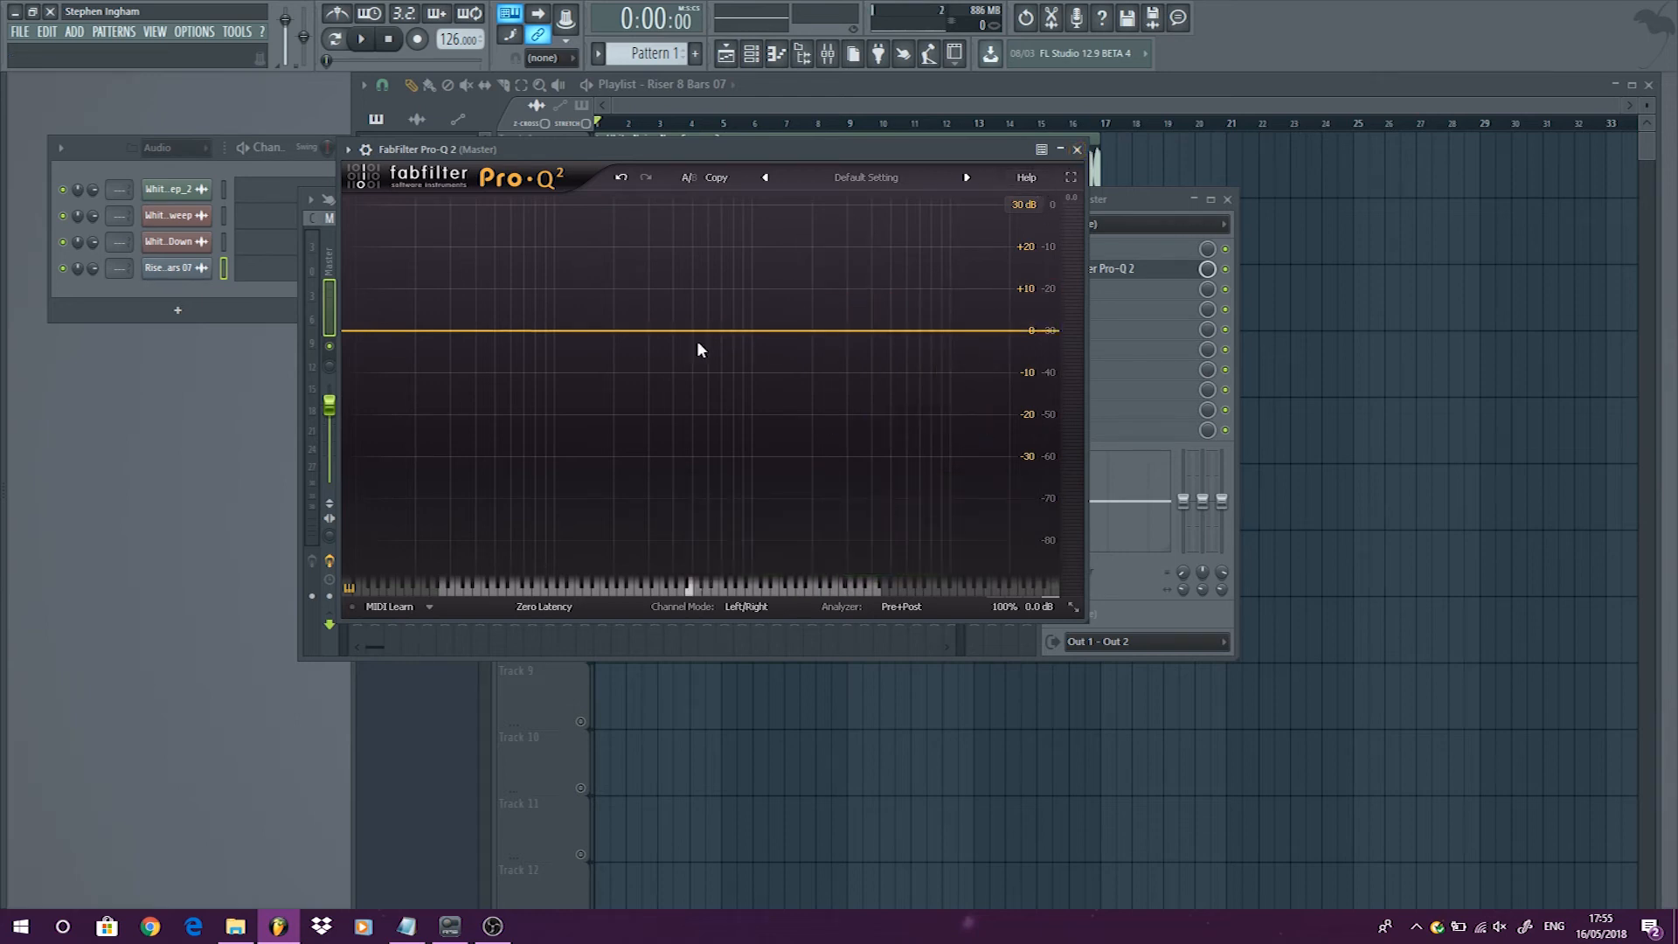
{"action": "left_click", "coordinate": [1090, 150]}
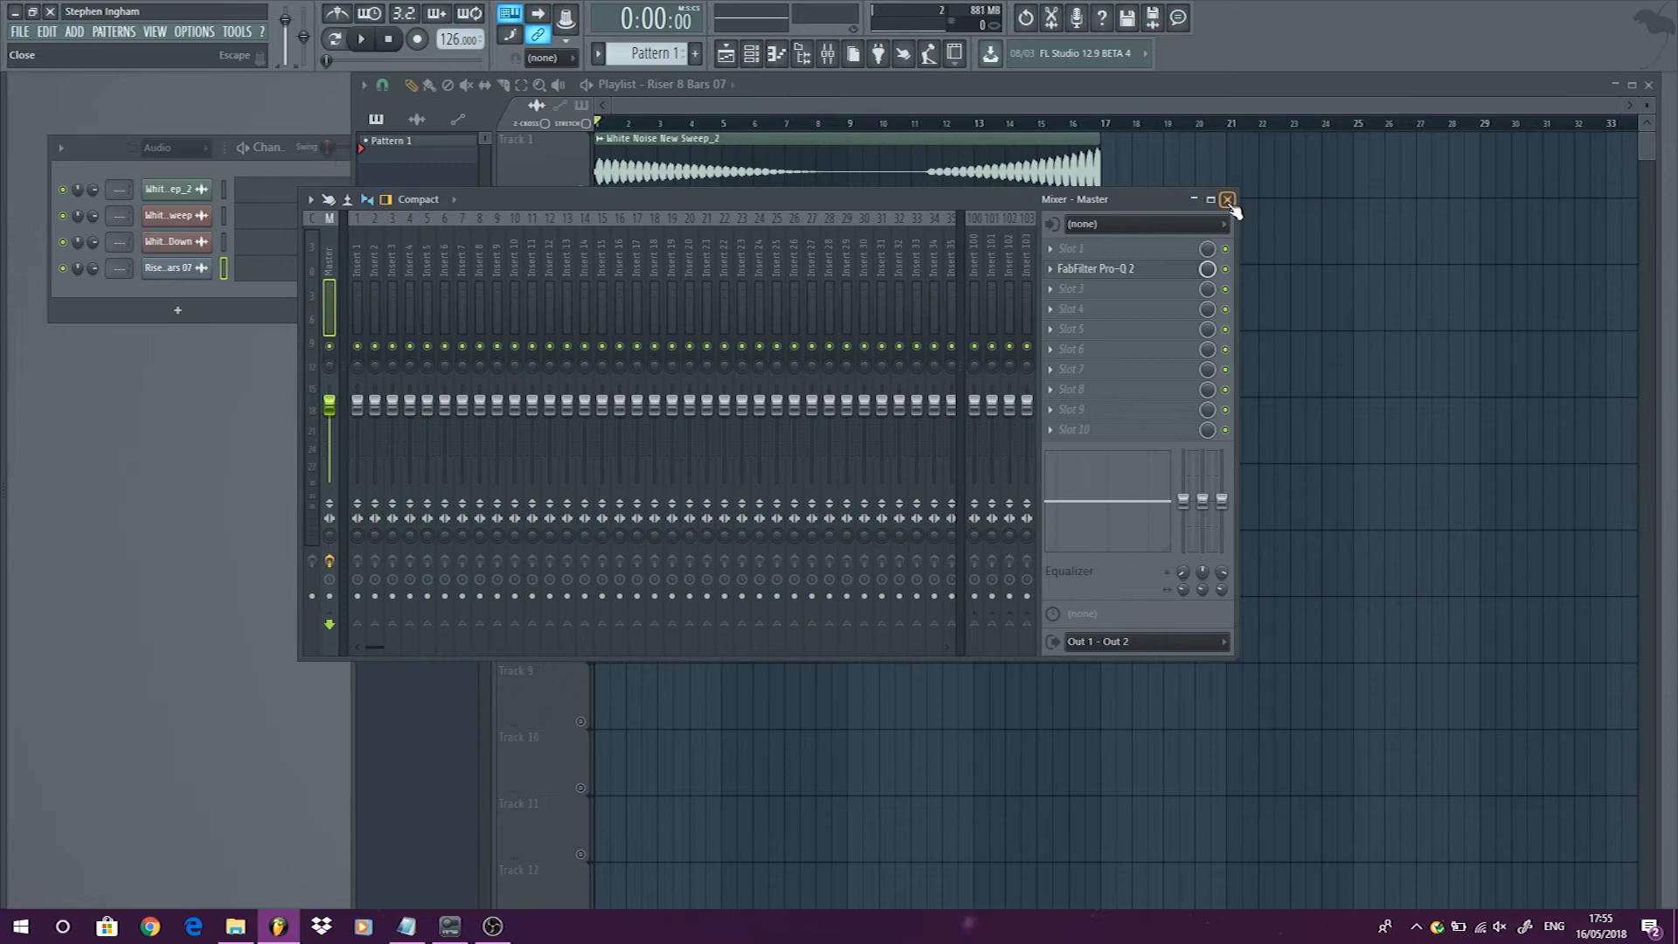
{"action": "left_click", "coordinate": [1227, 199]}
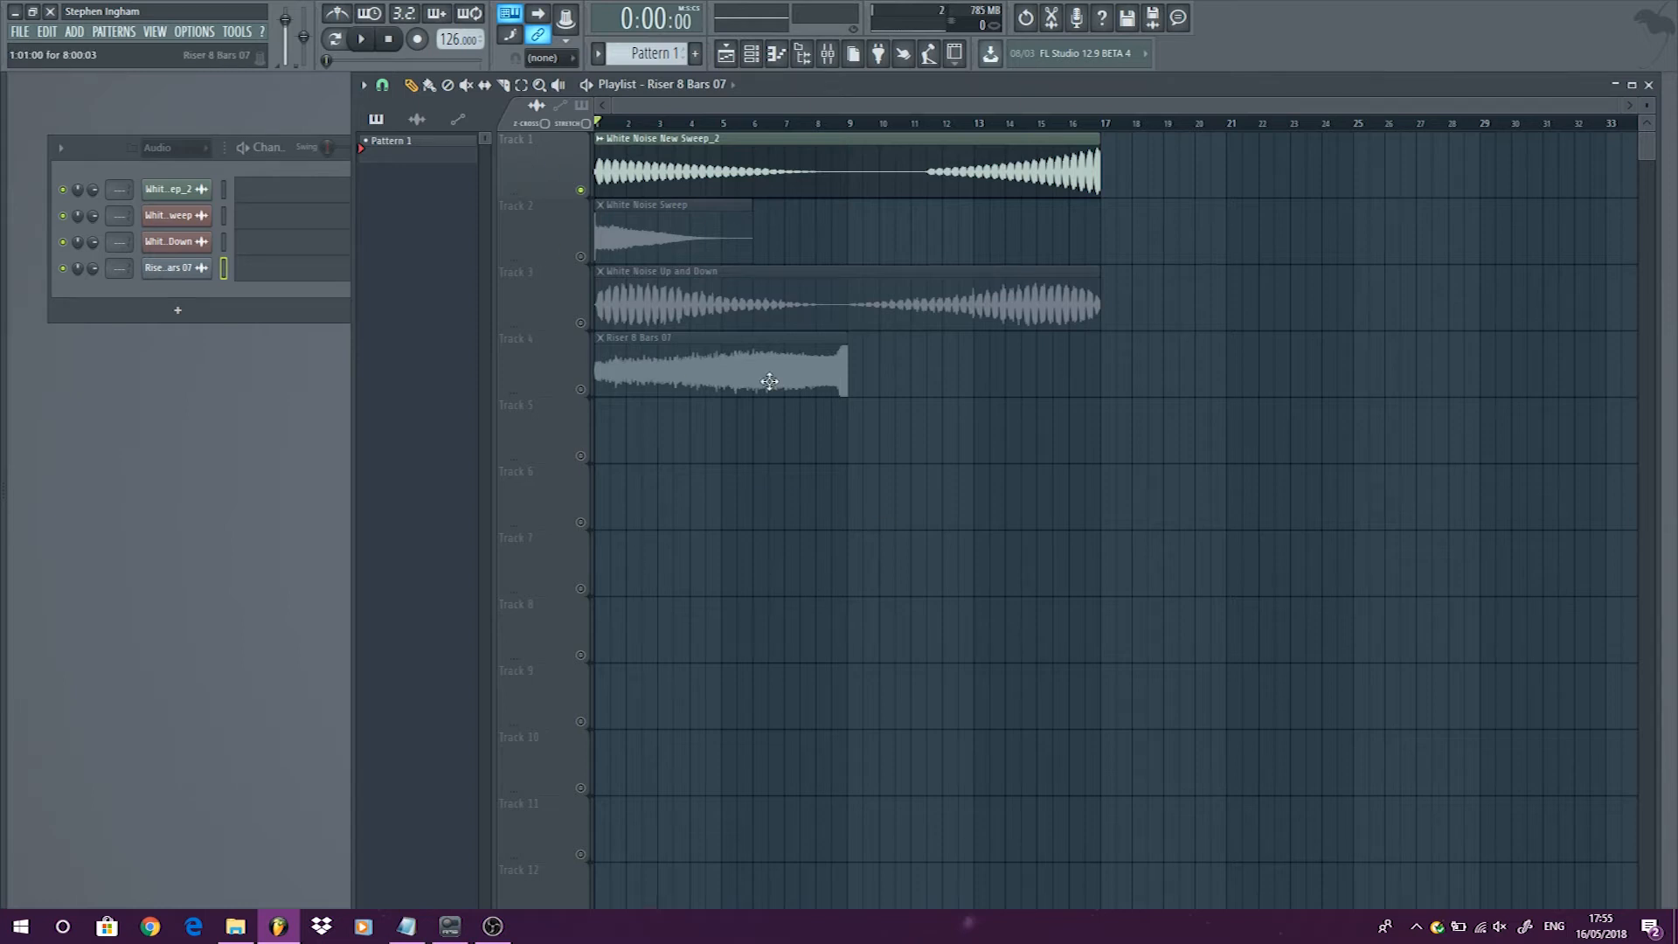
Raise the precomputed fade-out of the Riser 8 Bars 07 sample and enable its playlist track.
{"action": "left_click", "coordinate": [662, 342]}
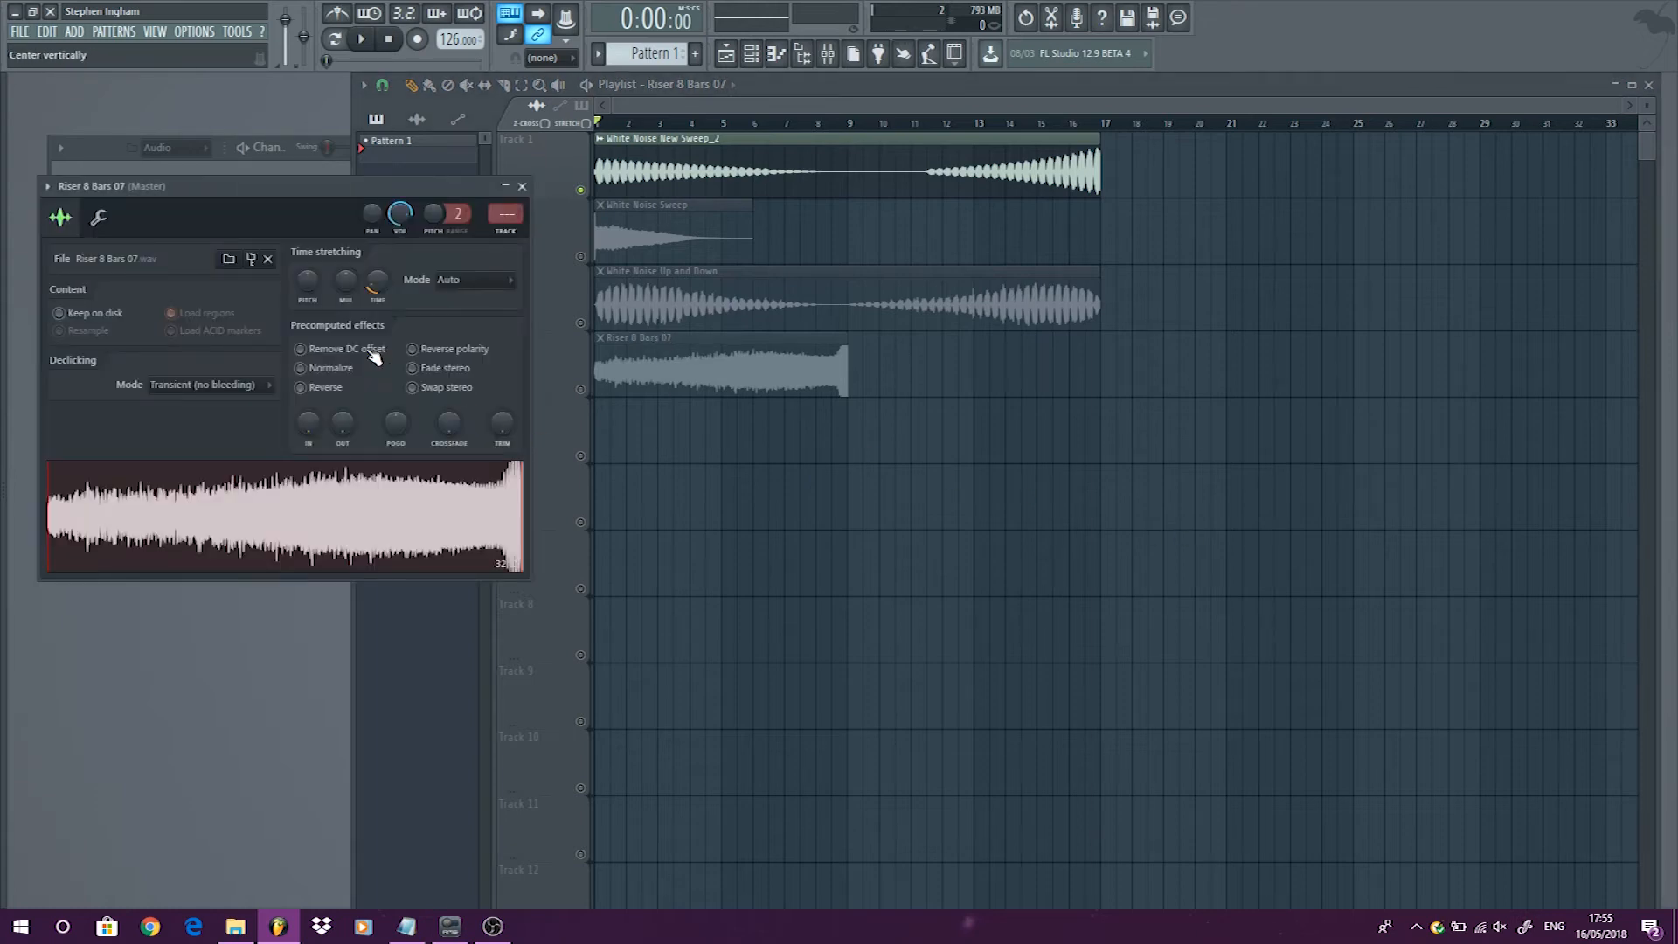
{"action": "left_click_drag", "start_coordinate": [348, 434], "coordinate": [348, 376]}
{"action": "left_click", "coordinate": [581, 389]}
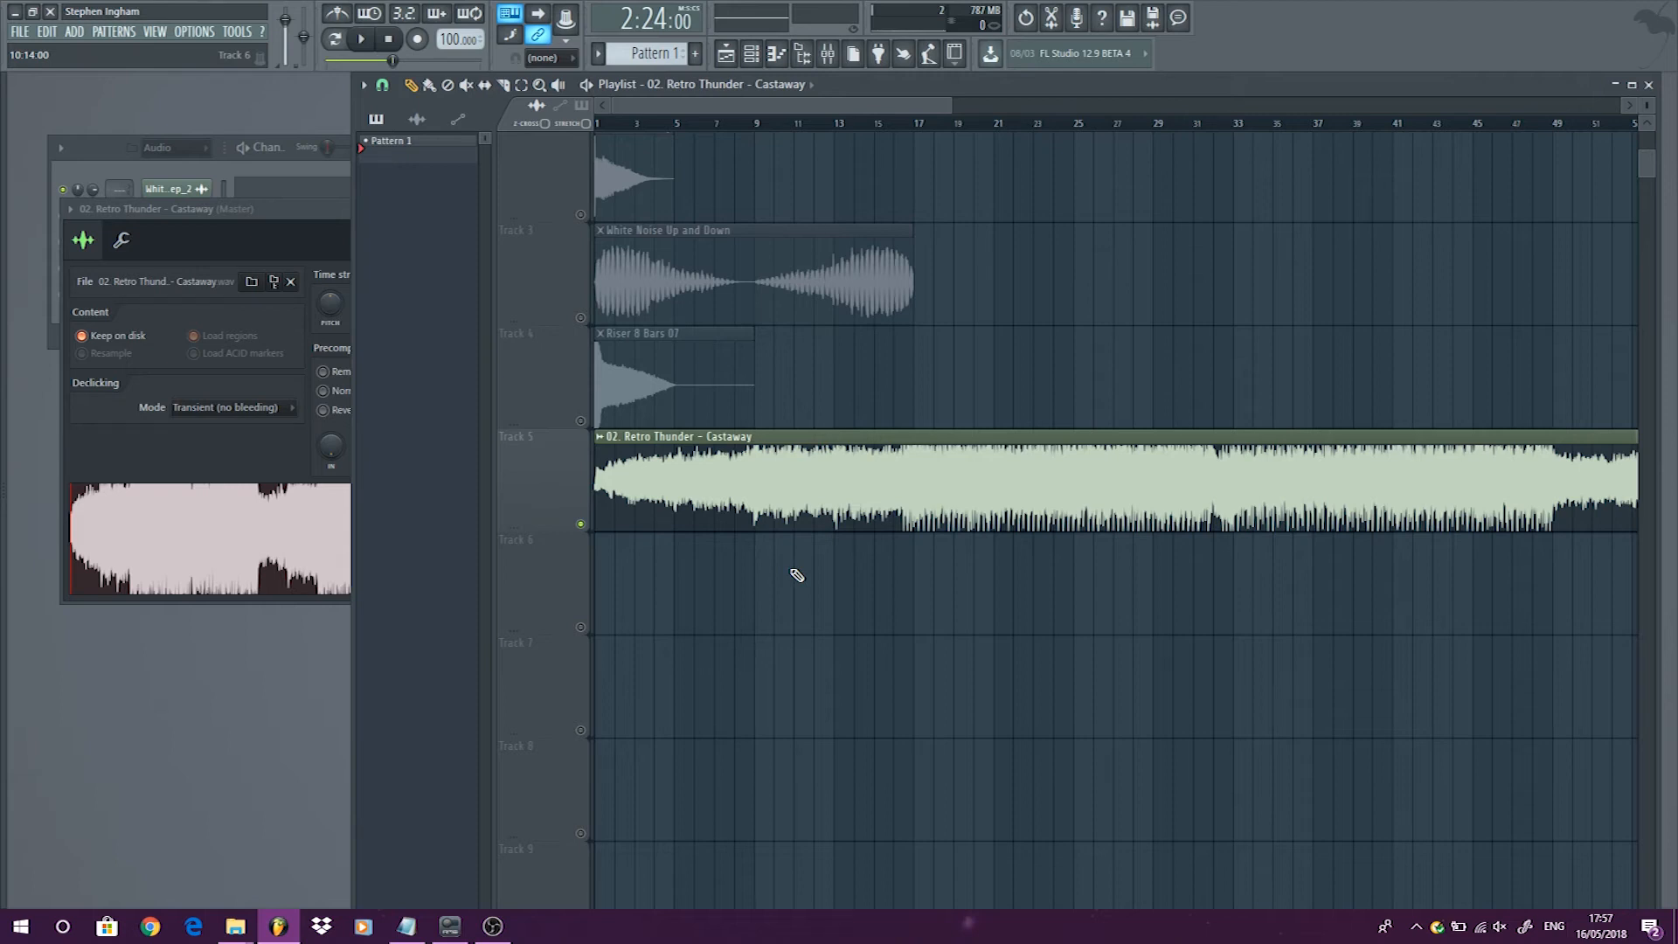
Play the Retro Thunder - Castaway reference track from bar 16 through the transition into bar 17.
{"action": "left_click", "coordinate": [907, 125]}
{"action": "key", "text": "space"}
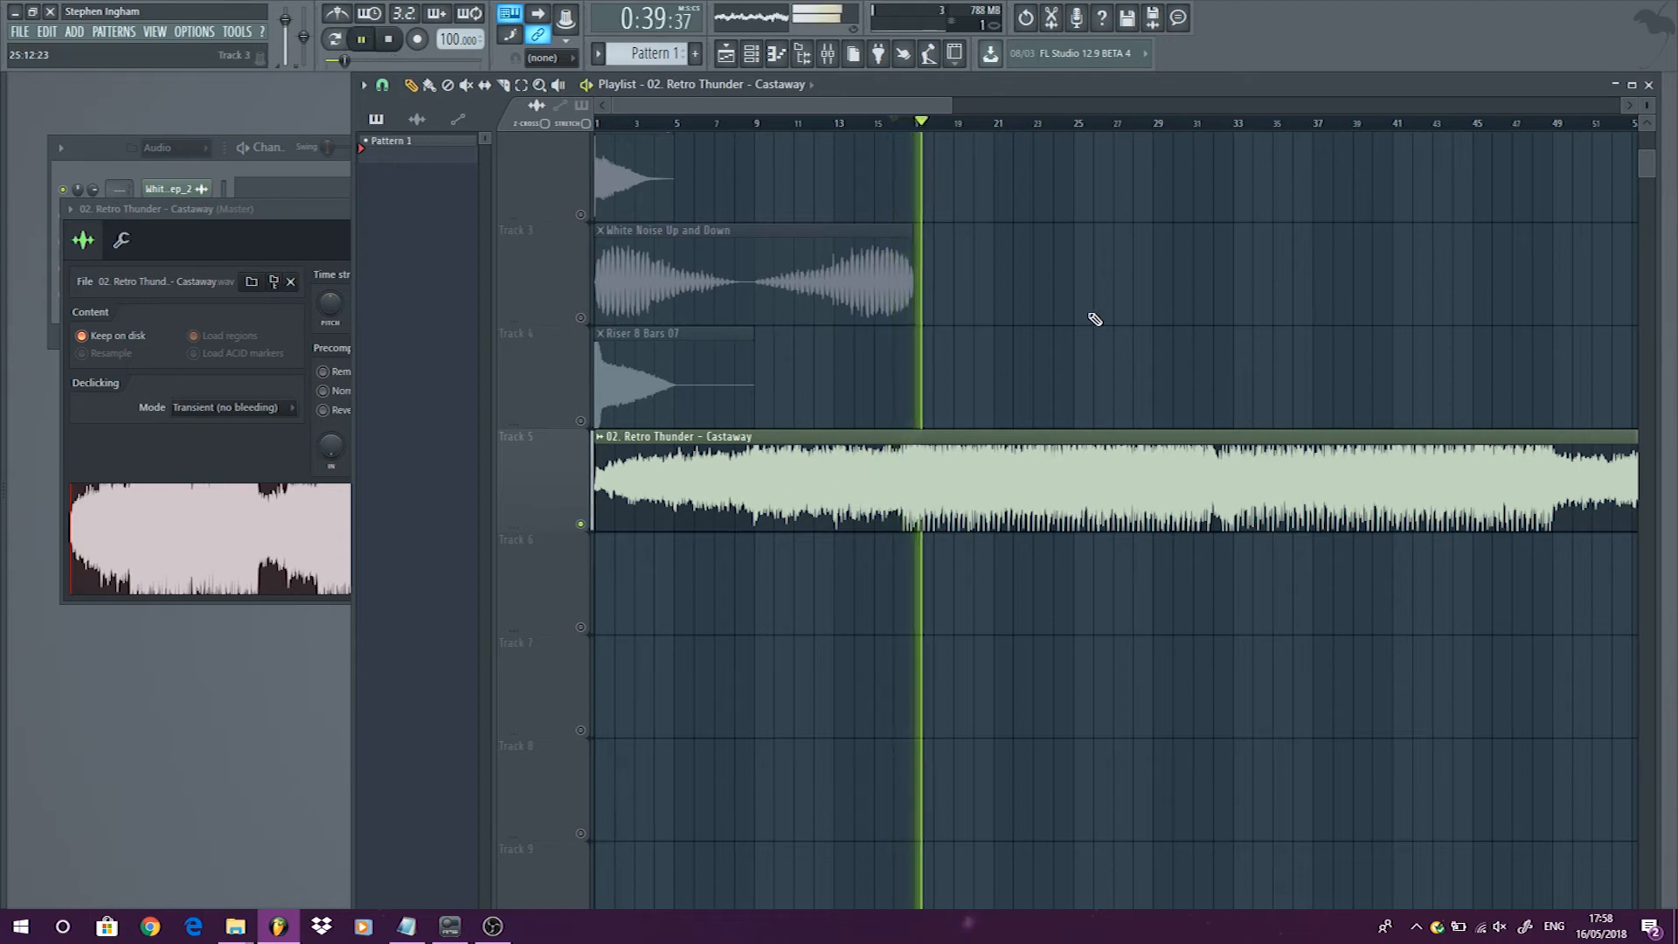
{"action": "key", "text": "space"}
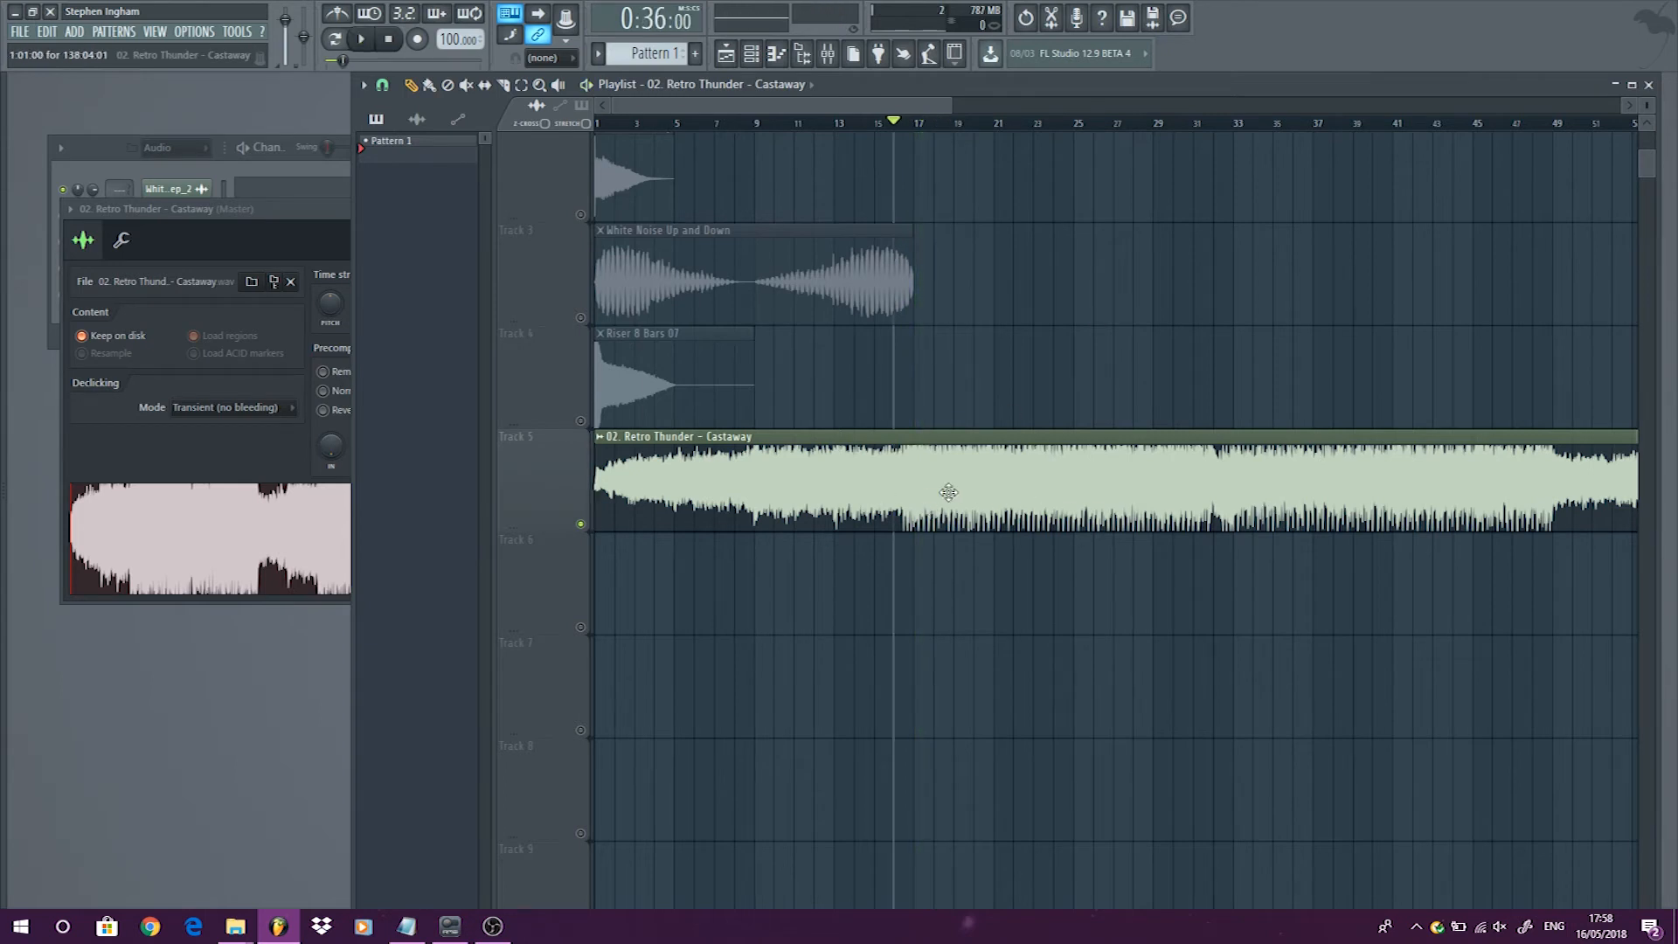
Play the Castaway track from bar 48 to hear the transition into the quieter section.
{"action": "scroll", "coordinate": [997, 413], "scroll_direction": "down", "scroll_amount": 2}
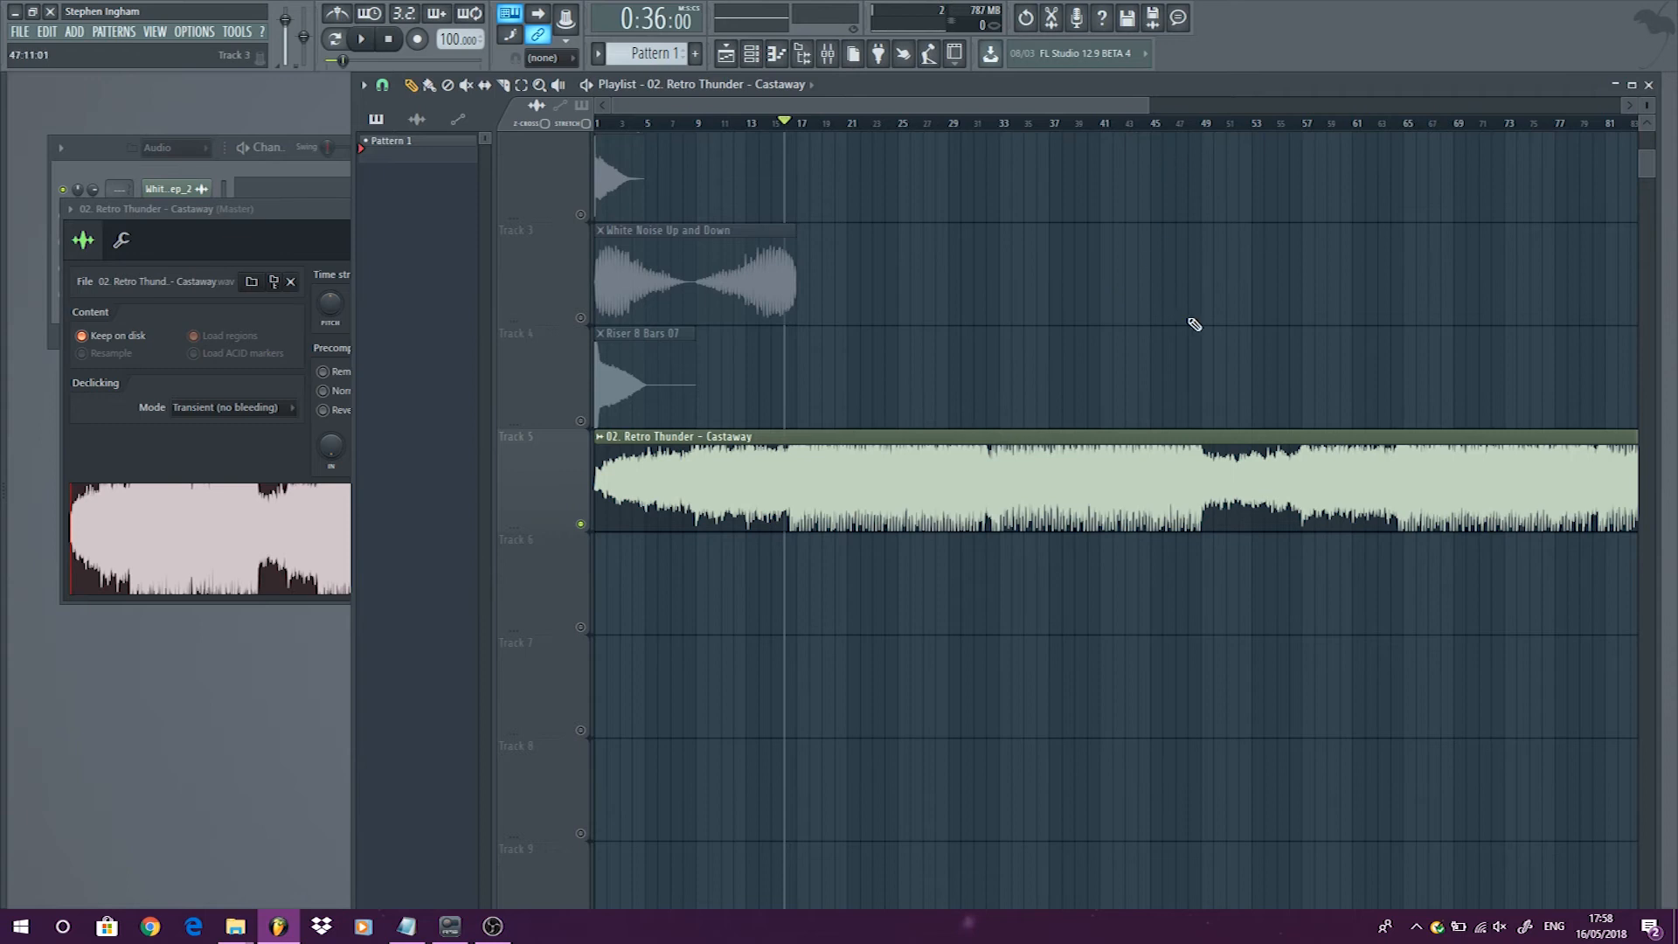
{"action": "scroll", "coordinate": [1301, 317], "scroll_direction": "up", "scroll_amount": 1}
{"action": "scroll", "coordinate": [1369, 321], "scroll_direction": "up", "scroll_amount": 1}
{"action": "left_click", "coordinate": [1049, 127]}
{"action": "key", "text": "space"}
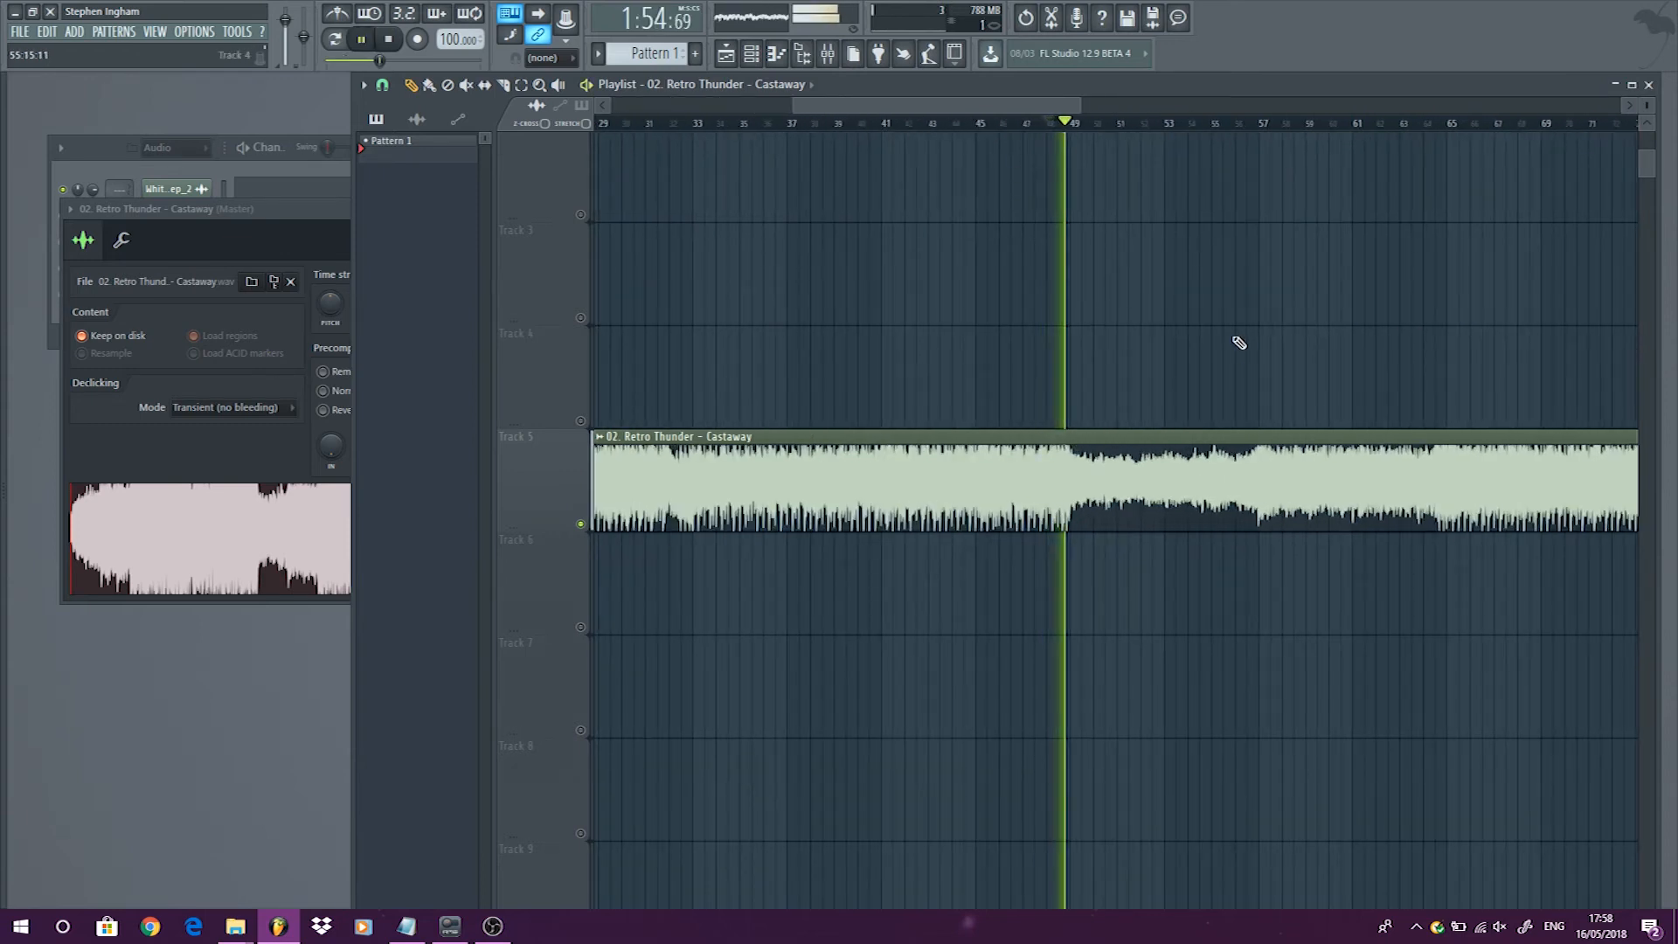
{"action": "key", "text": "space"}
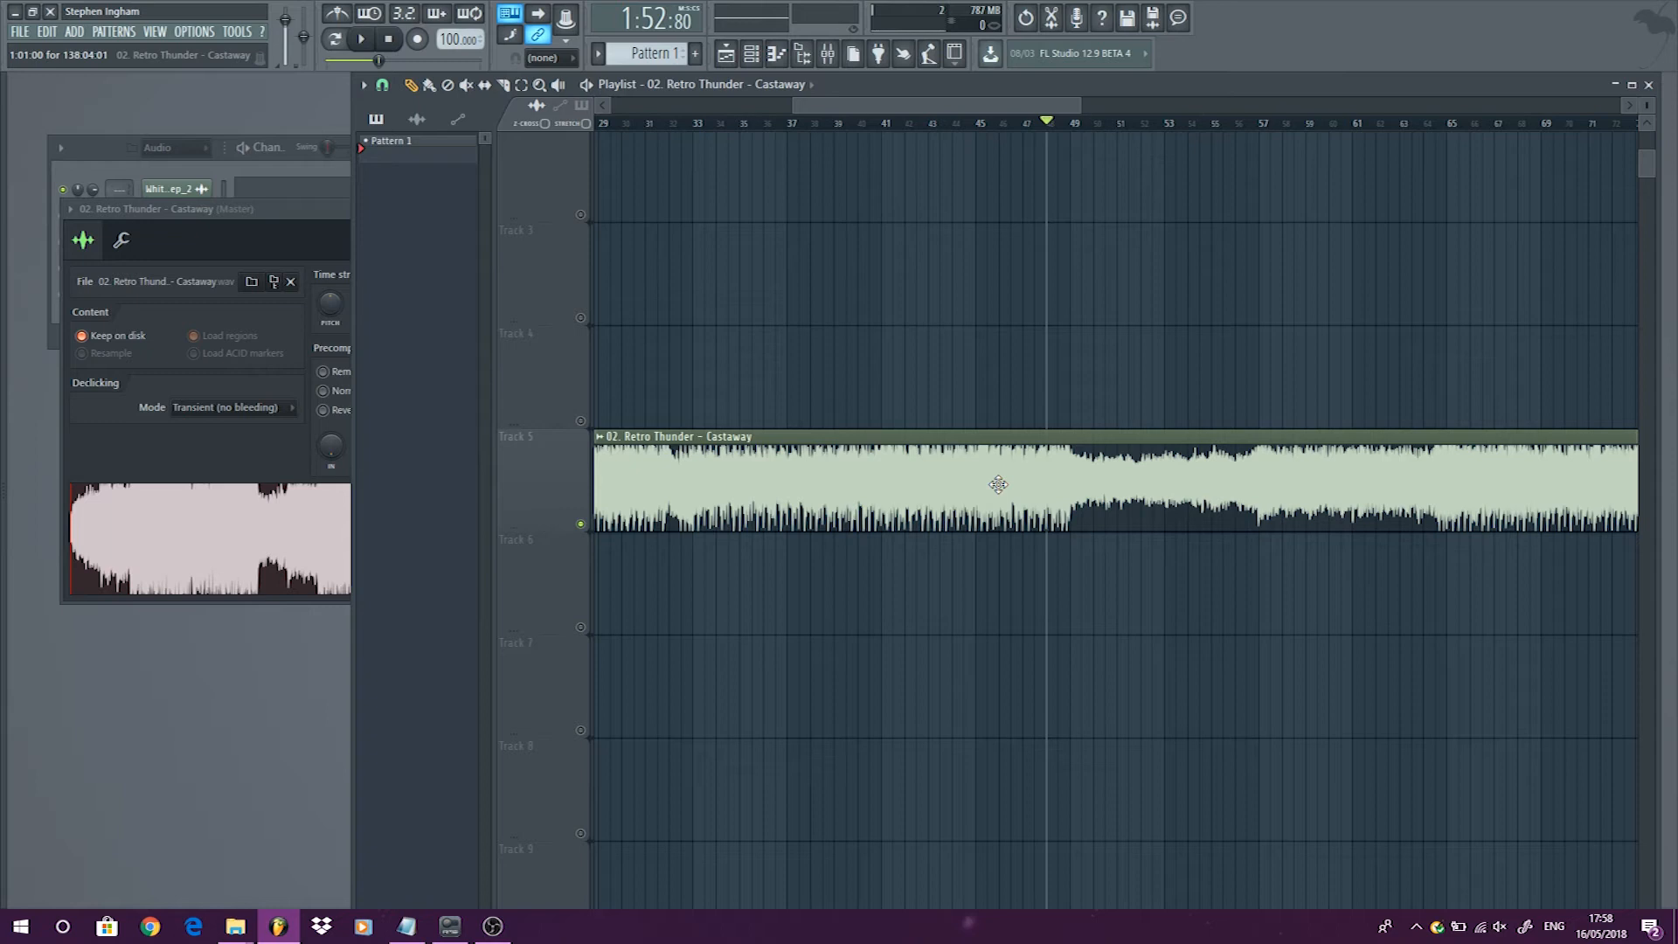
Examine the quieter section's waveform up close and replay it from bar 48.
{"action": "scroll", "coordinate": [1000, 485], "scroll_direction": "up", "scroll_amount": 3}
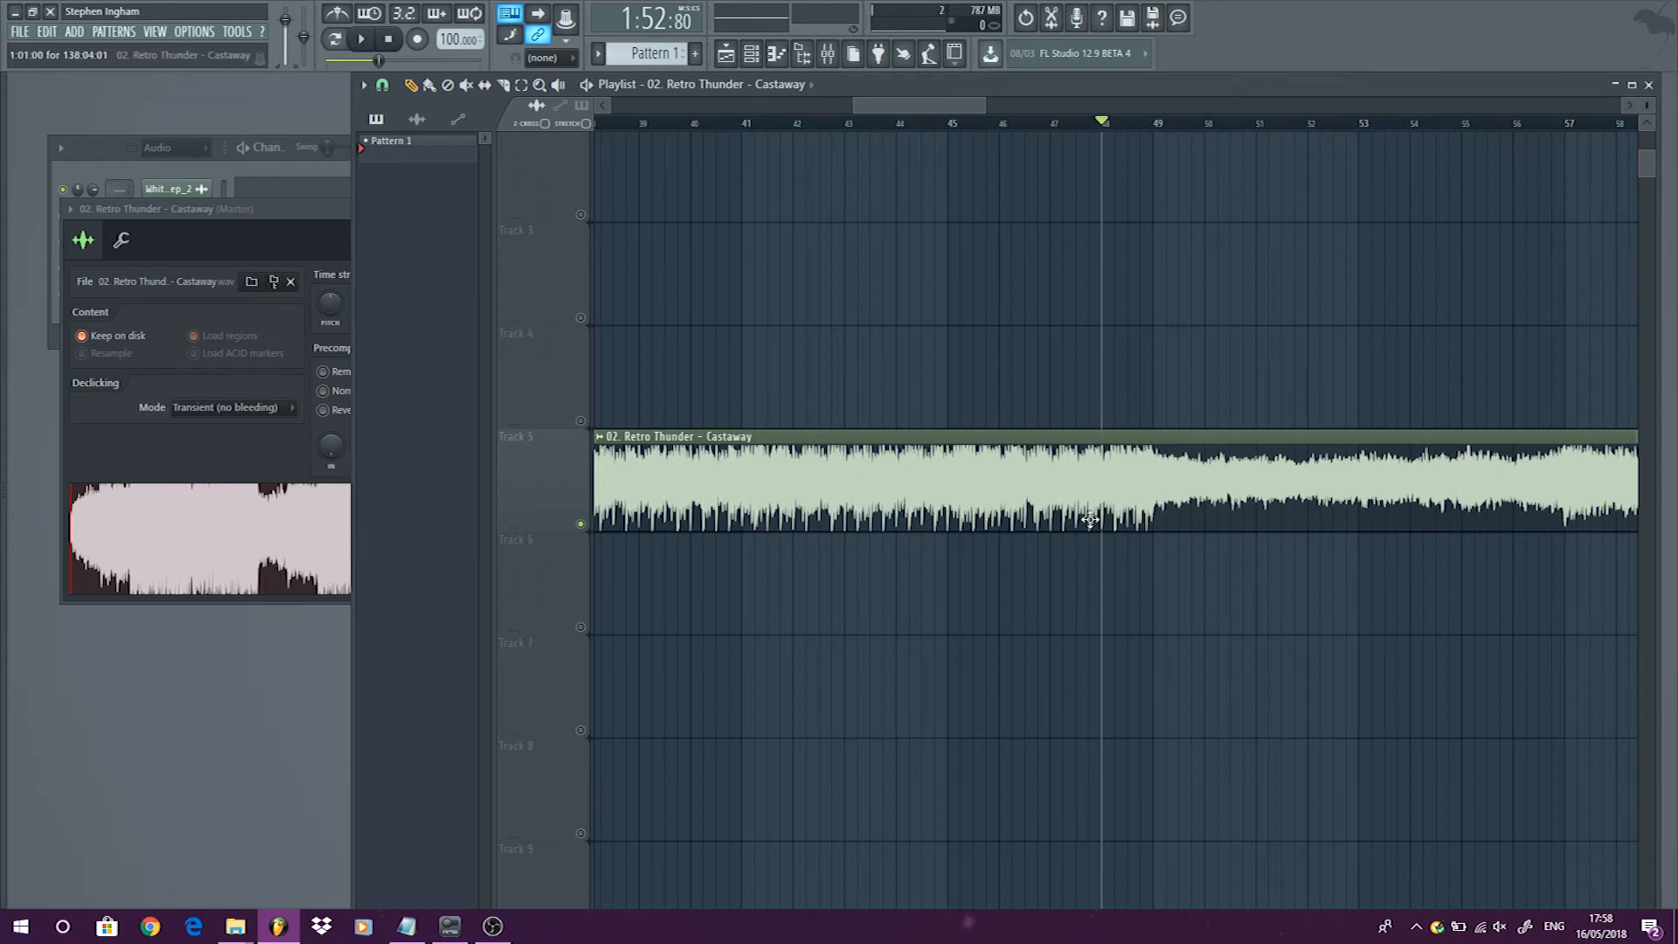
{"action": "scroll", "coordinate": [956, 349], "scroll_direction": "right", "scroll_amount": 3}
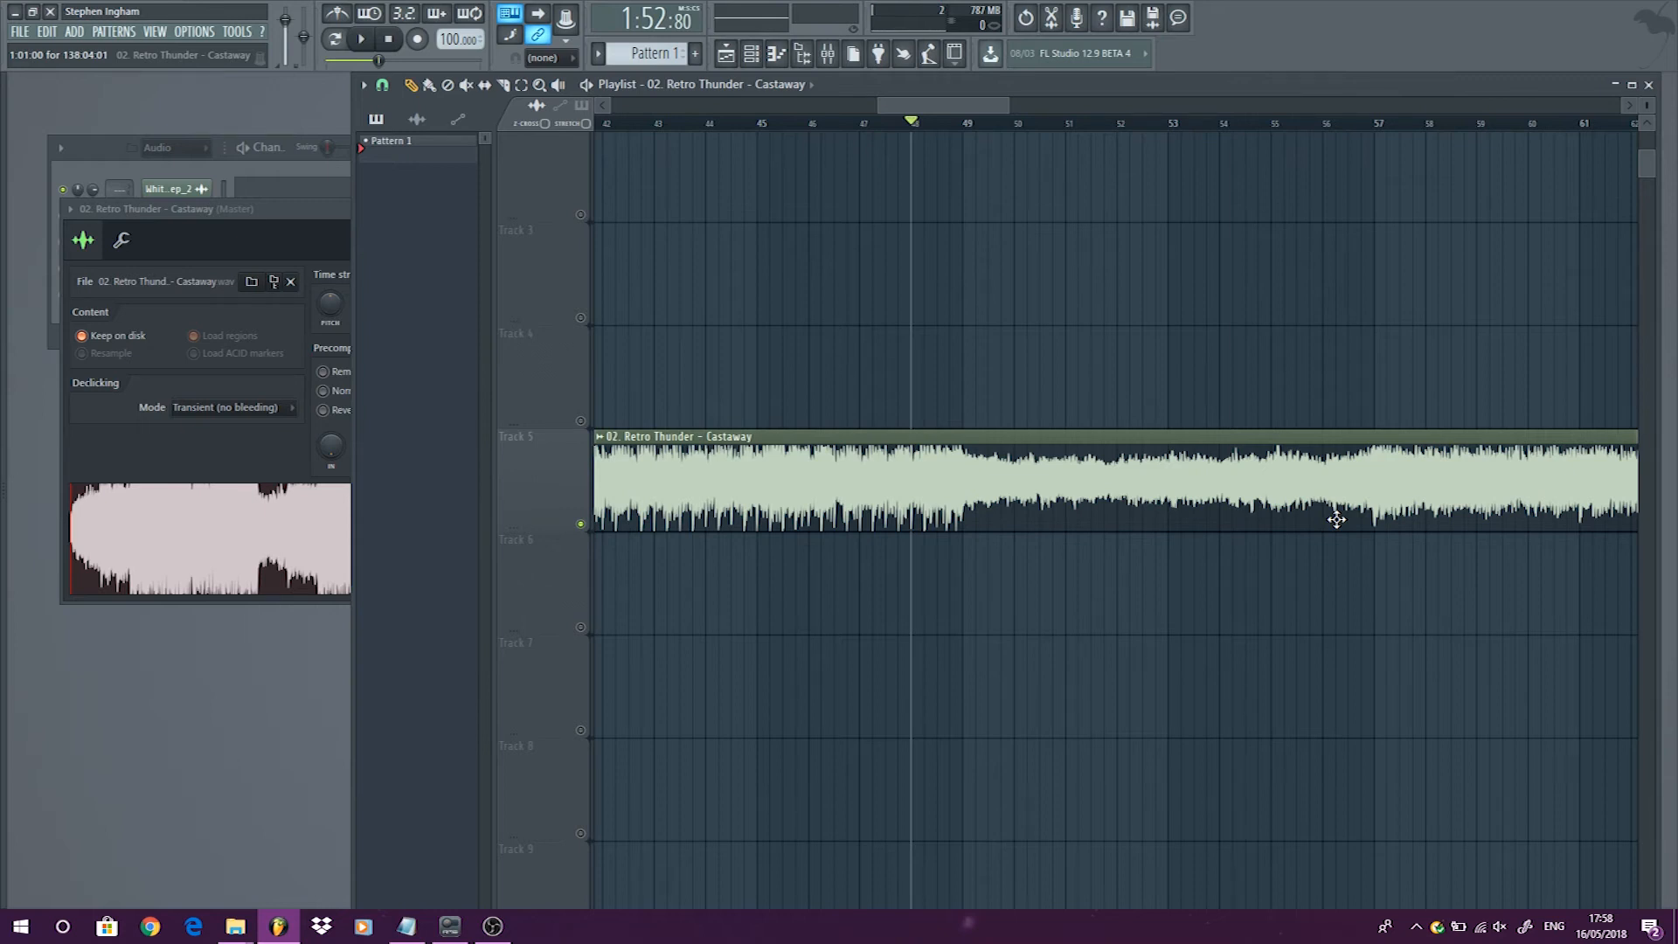
{"action": "key", "text": "space"}
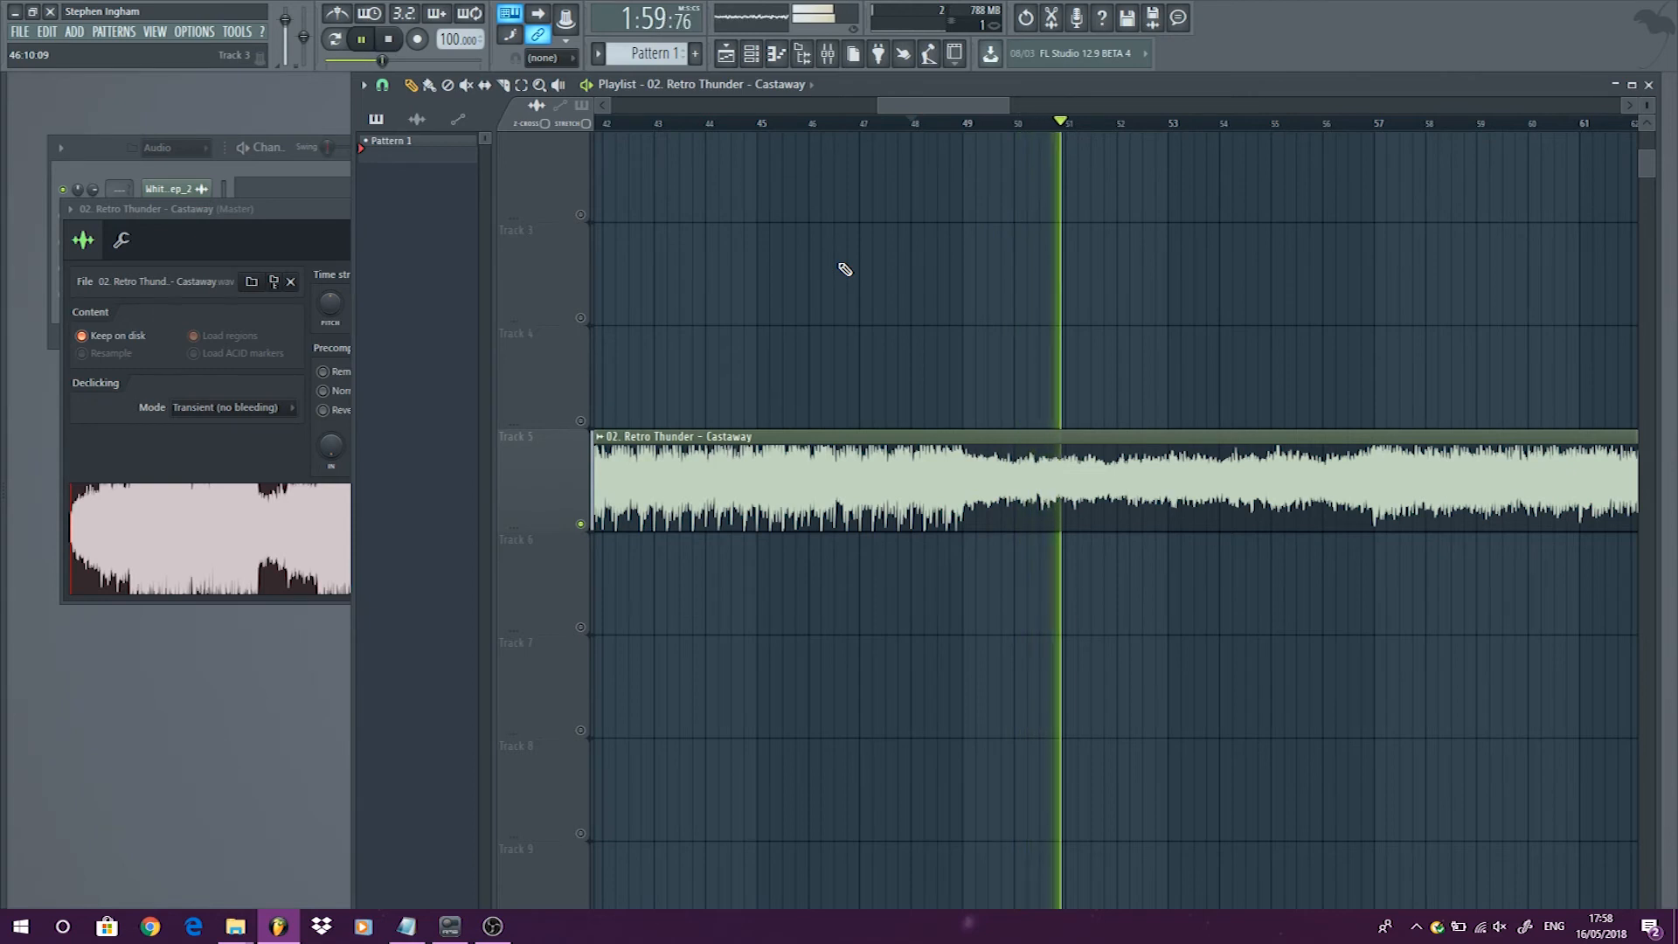
{"action": "scroll", "coordinate": [845, 269], "scroll_direction": "down", "scroll_amount": 3}
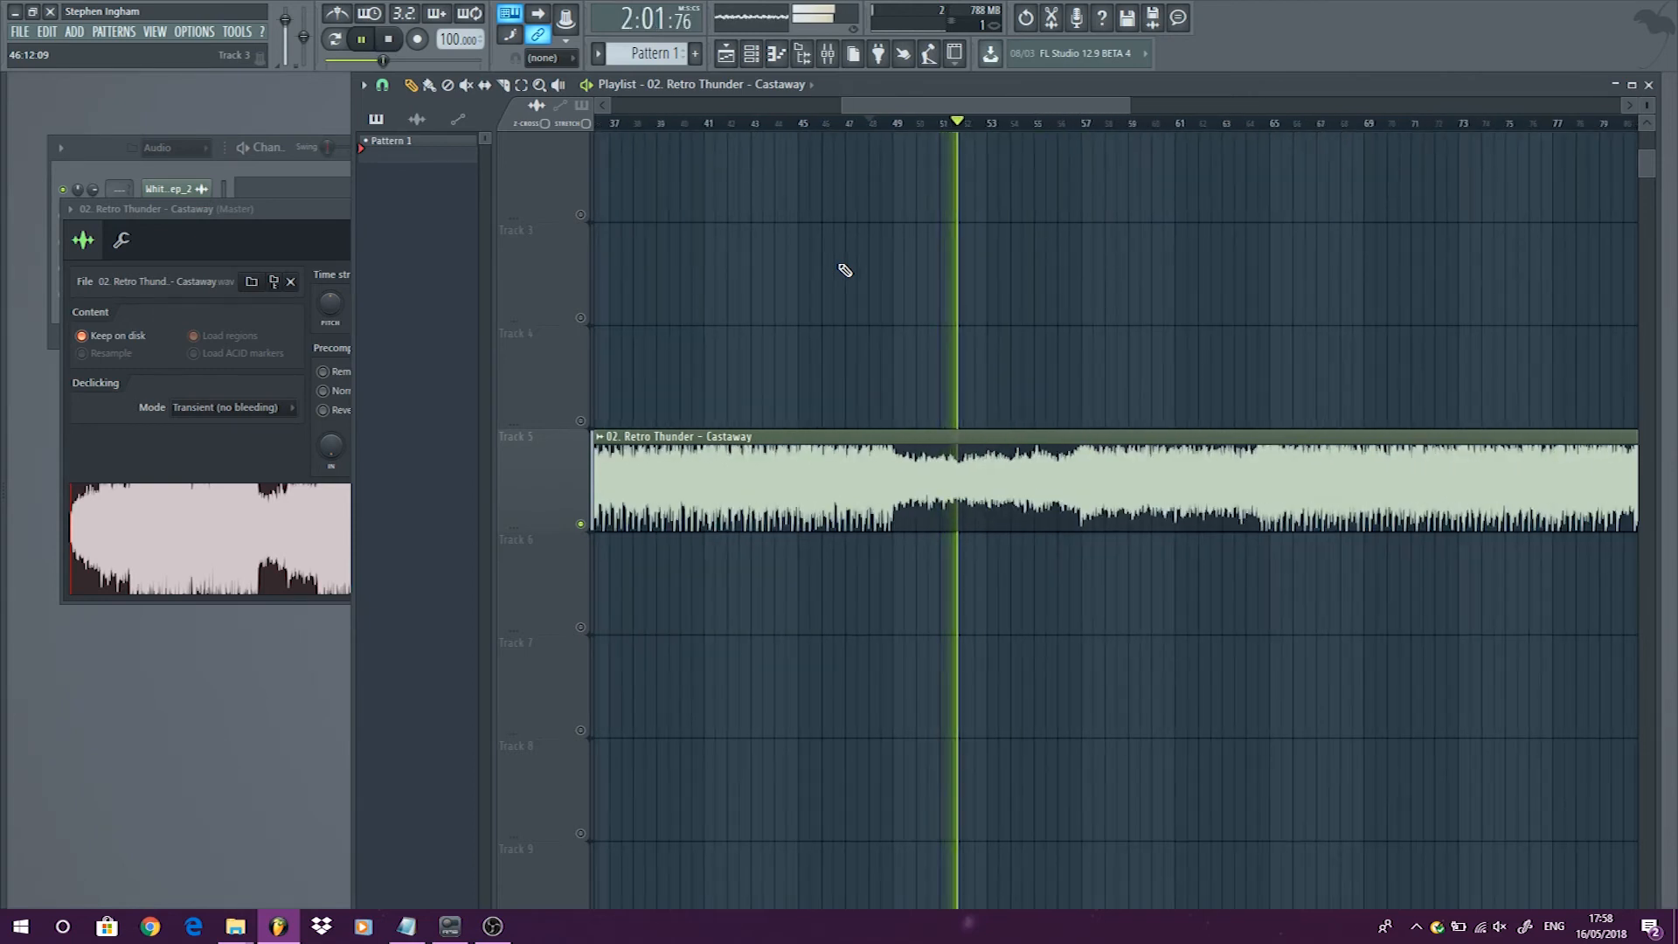
{"action": "key", "text": "space"}
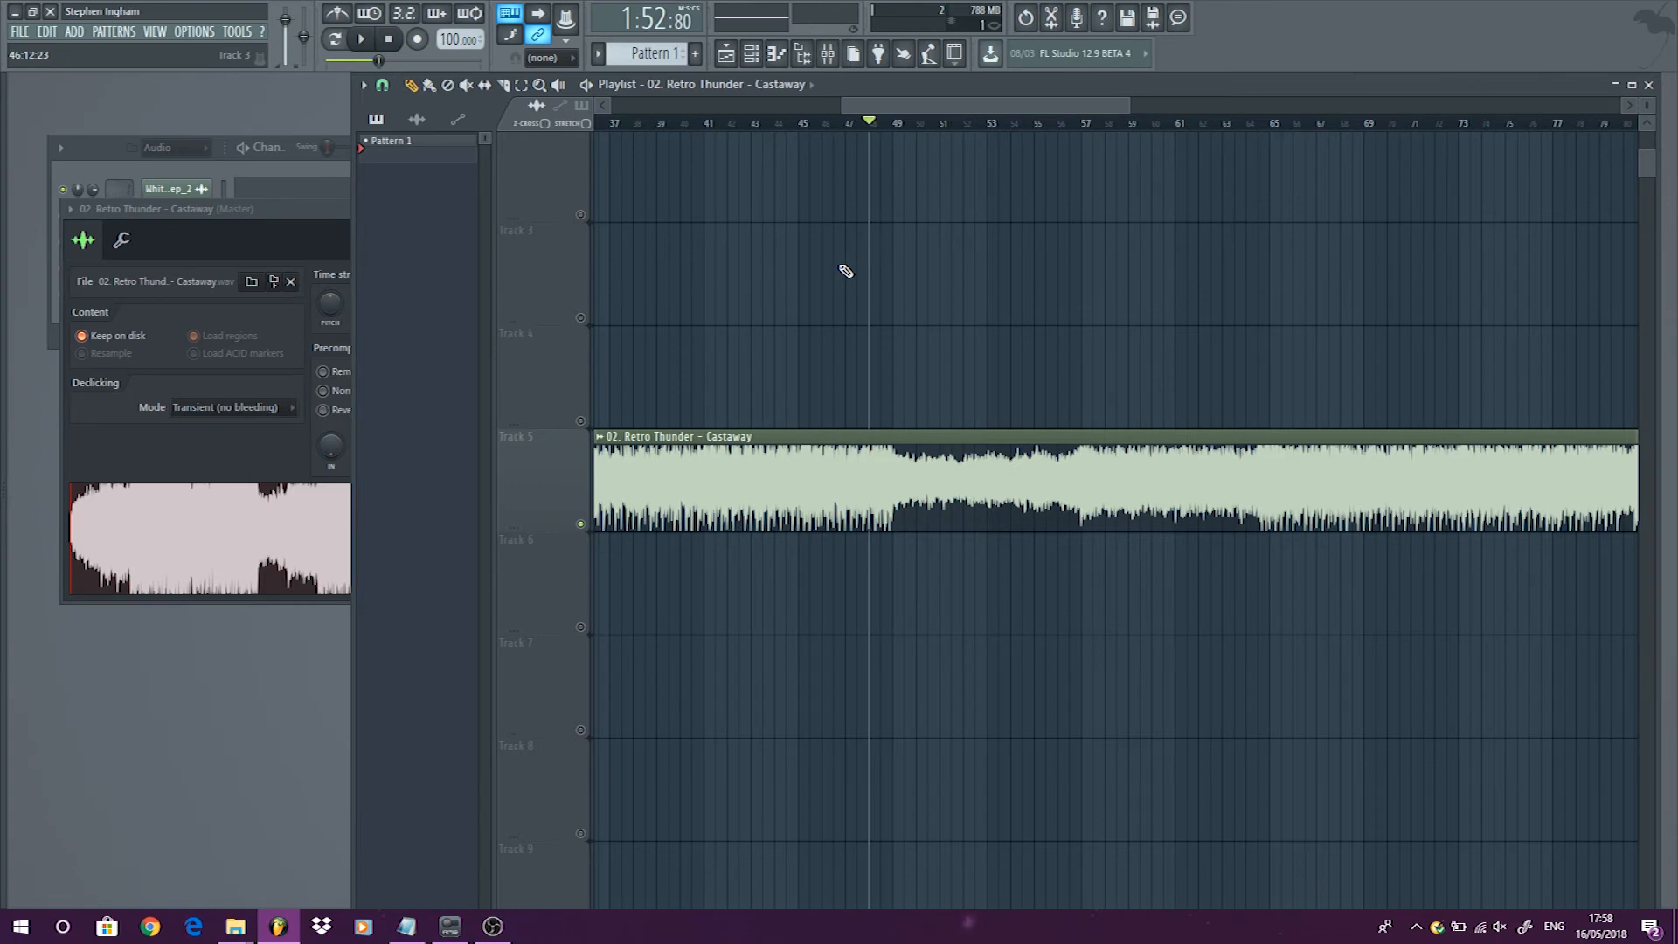
Listen to the Castaway build-up from about bar 56, and skip ahead to just before the drop at bar 65.
{"action": "scroll", "coordinate": [845, 271], "scroll_direction": "down", "scroll_amount": 5}
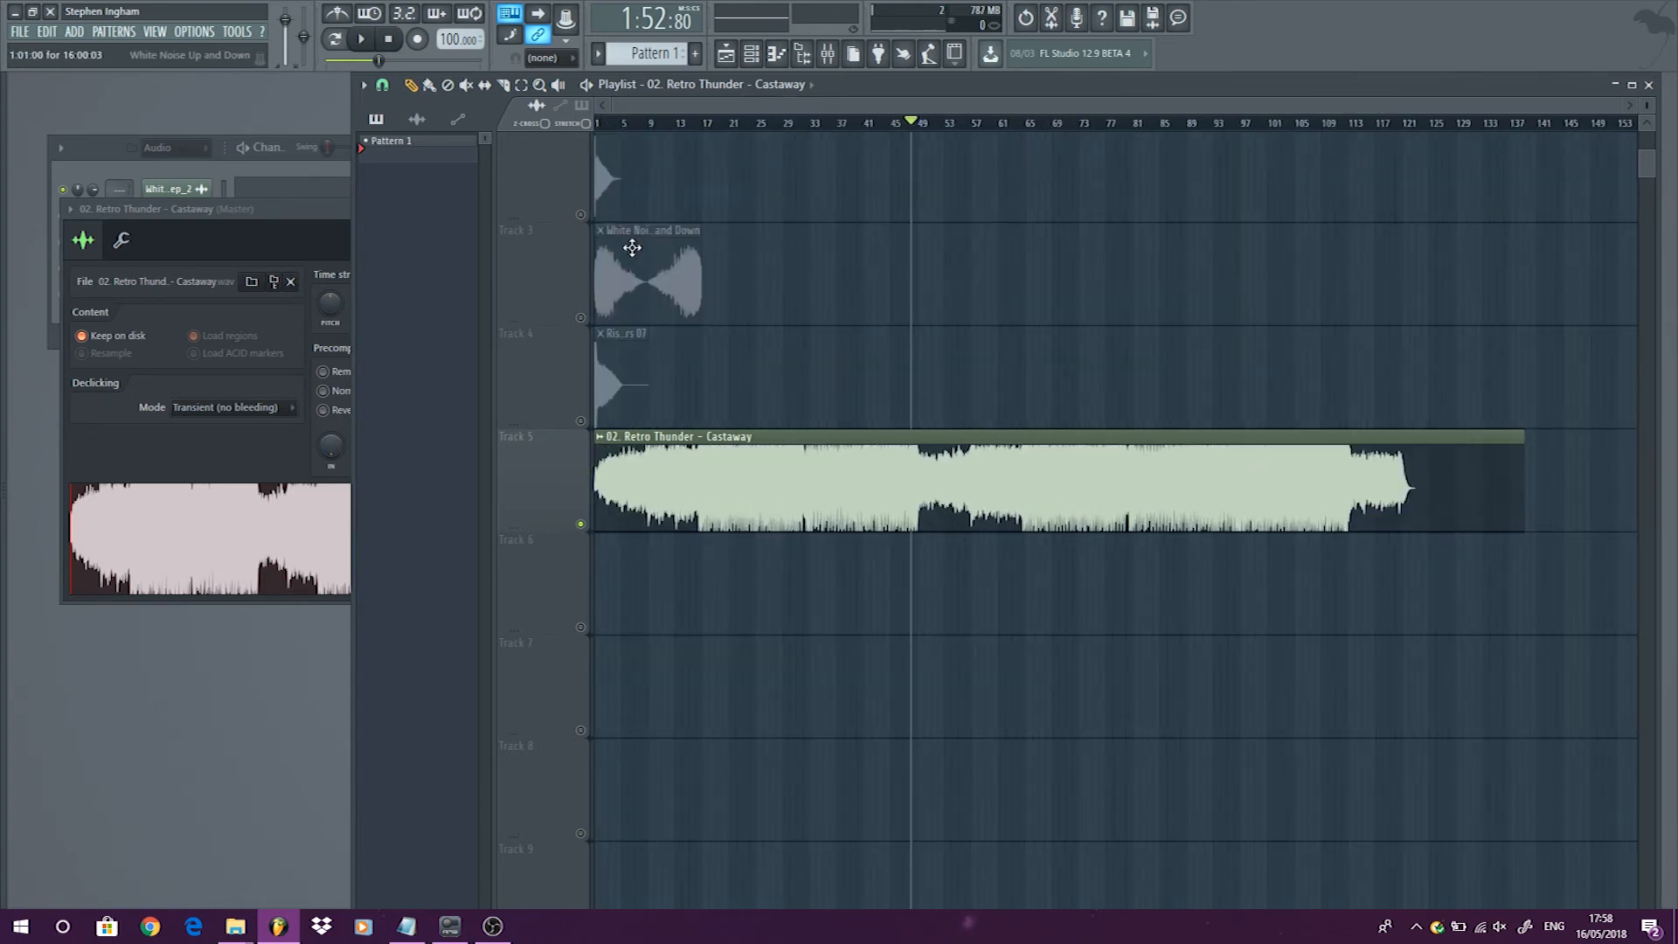
{"action": "scroll", "coordinate": [940, 481], "scroll_direction": "up", "scroll_amount": 5}
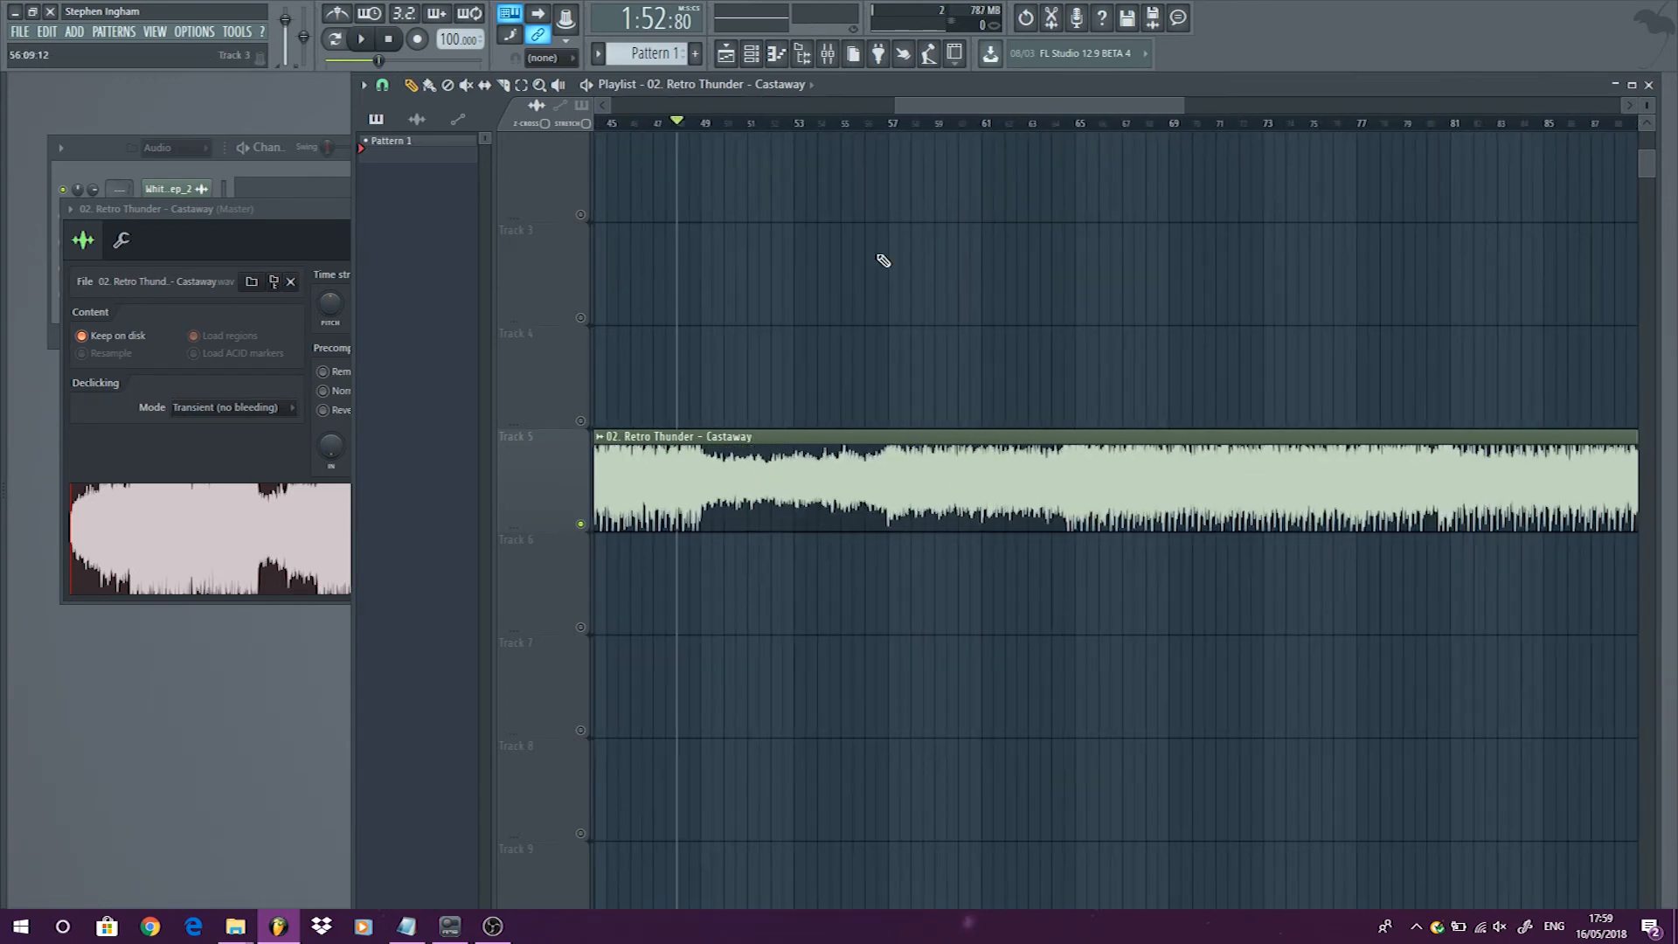
{"action": "left_click", "coordinate": [874, 131]}
{"action": "scroll", "coordinate": [1098, 337], "scroll_direction": "up", "scroll_amount": 1}
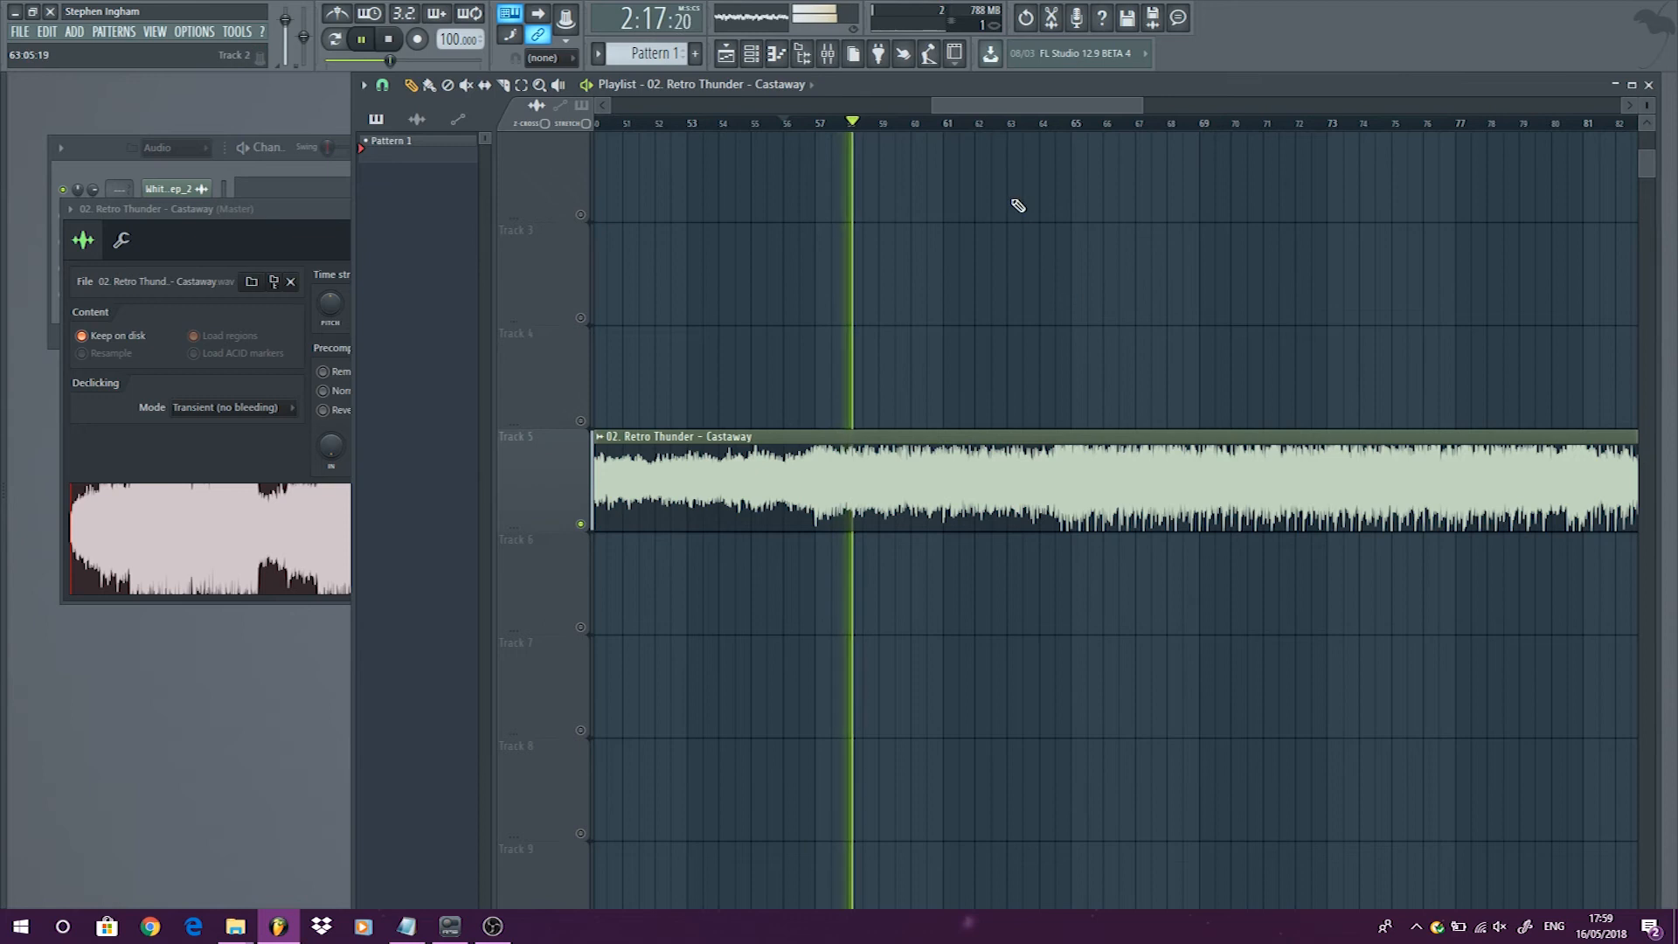
{"action": "left_click", "coordinate": [1034, 131]}
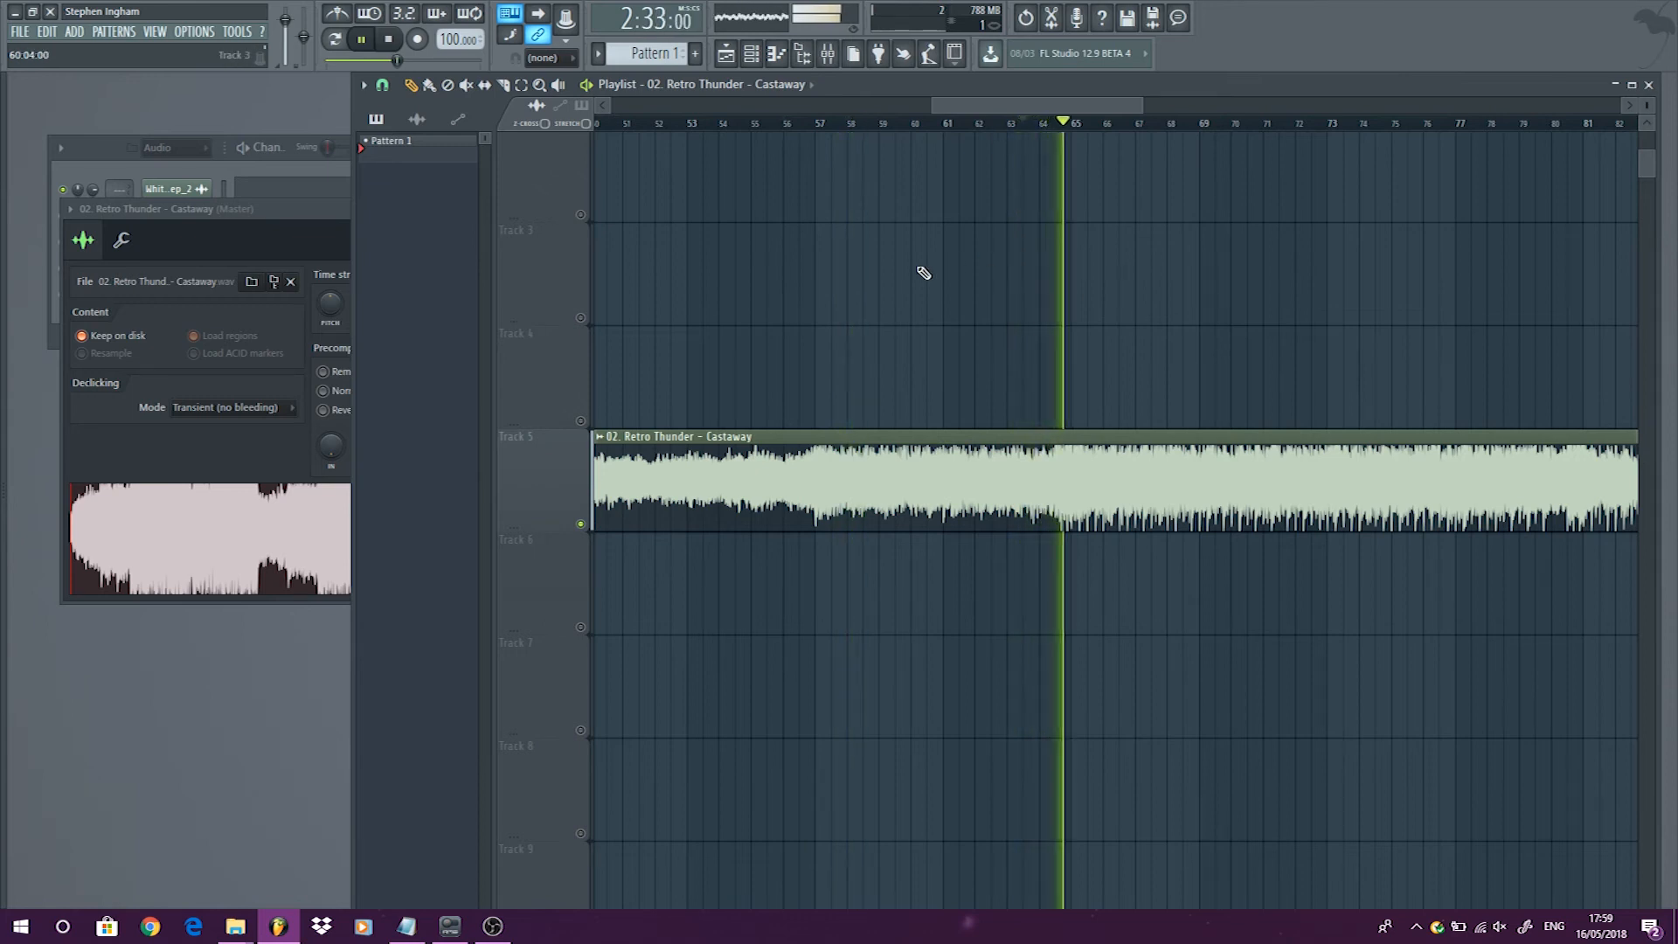
Listen to the Castaway drop at bar 65, stop playback and look over the track's whole waveform.
{"action": "scroll", "coordinate": [924, 272], "scroll_direction": "down", "scroll_amount": 3}
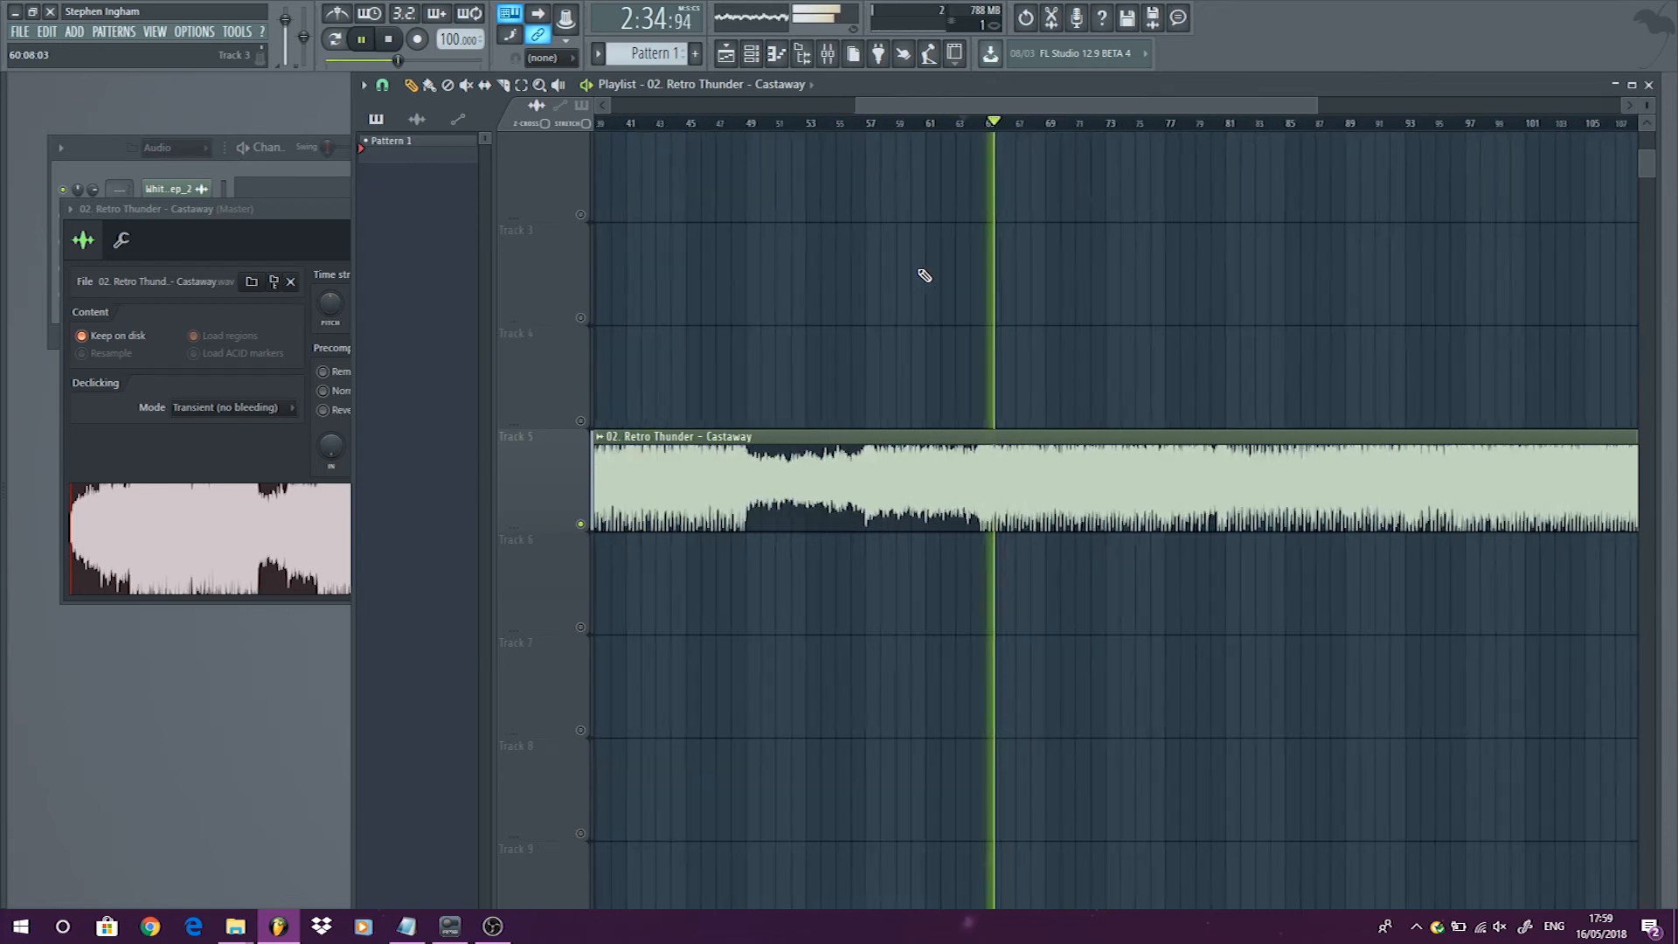
{"action": "key", "text": "space"}
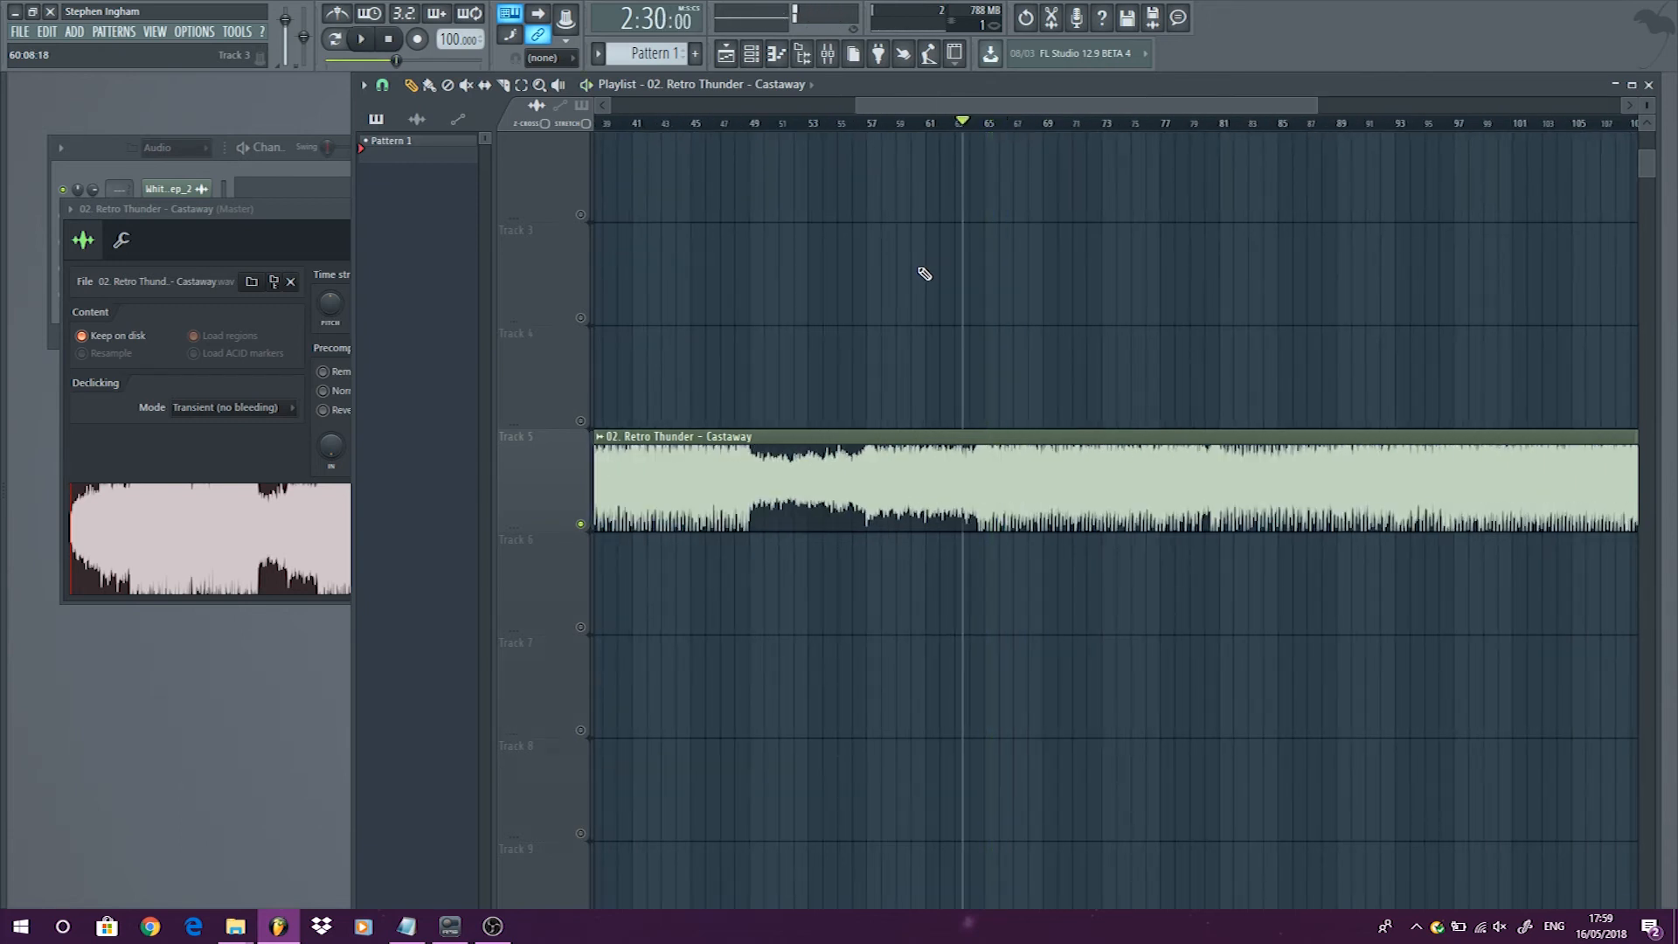
{"action": "scroll", "coordinate": [1106, 372], "scroll_direction": "up", "scroll_amount": 3}
{"action": "scroll", "coordinate": [1106, 371], "scroll_direction": "up", "scroll_amount": 1}
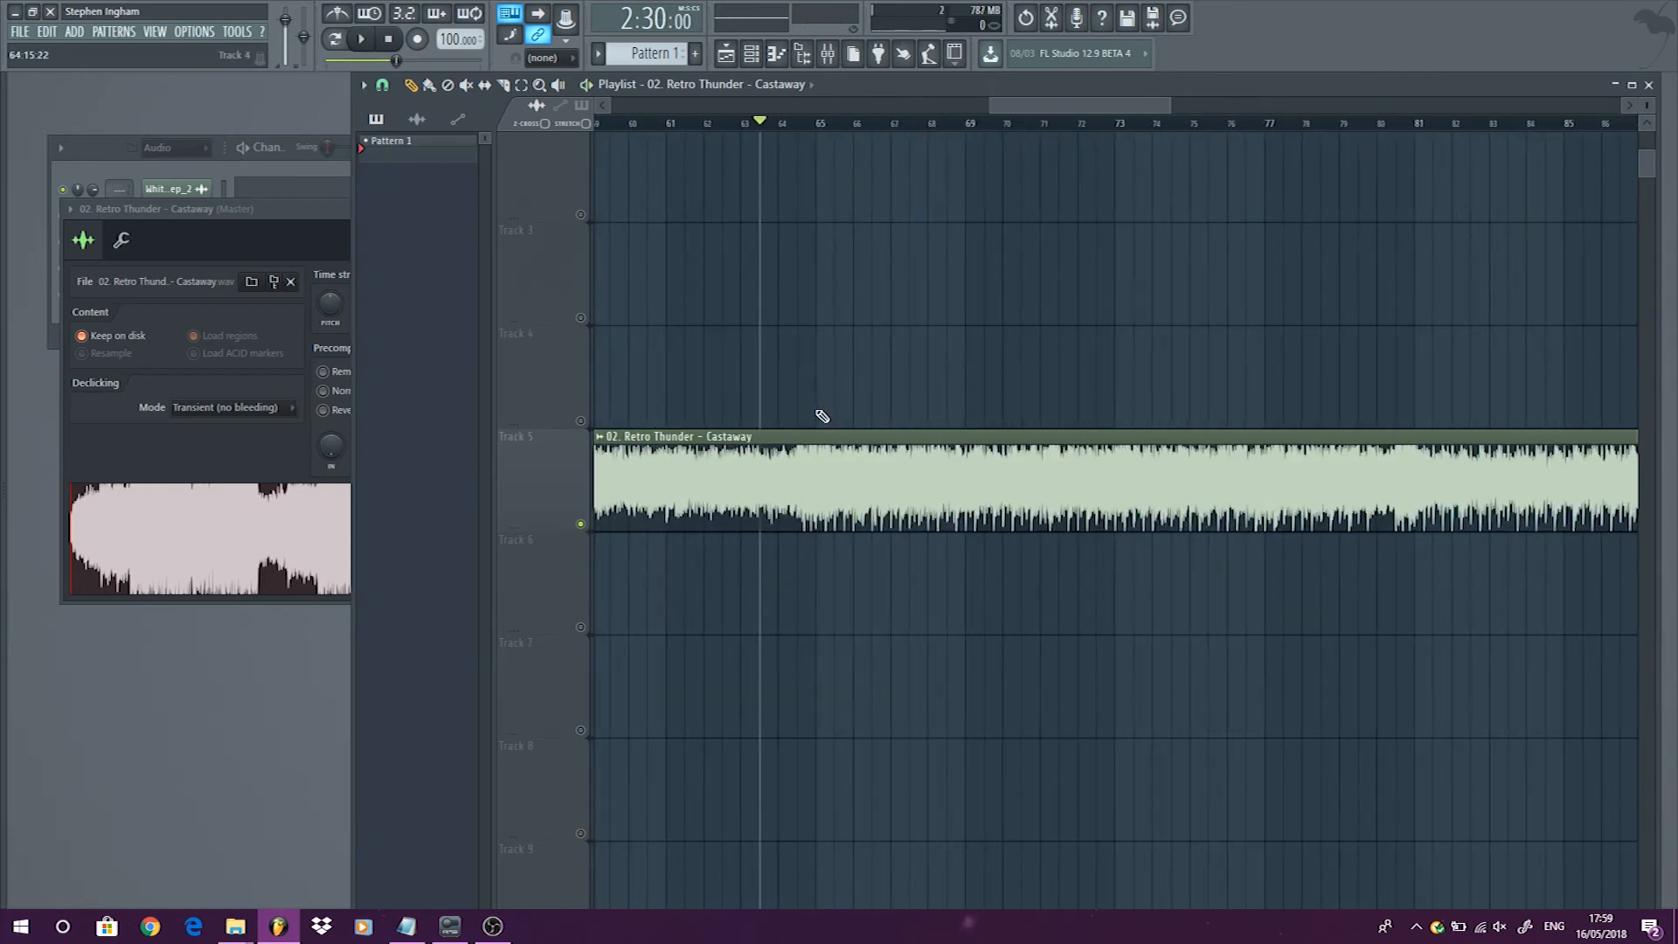
{"action": "scroll", "coordinate": [1215, 311], "scroll_direction": "down", "scroll_amount": 8}
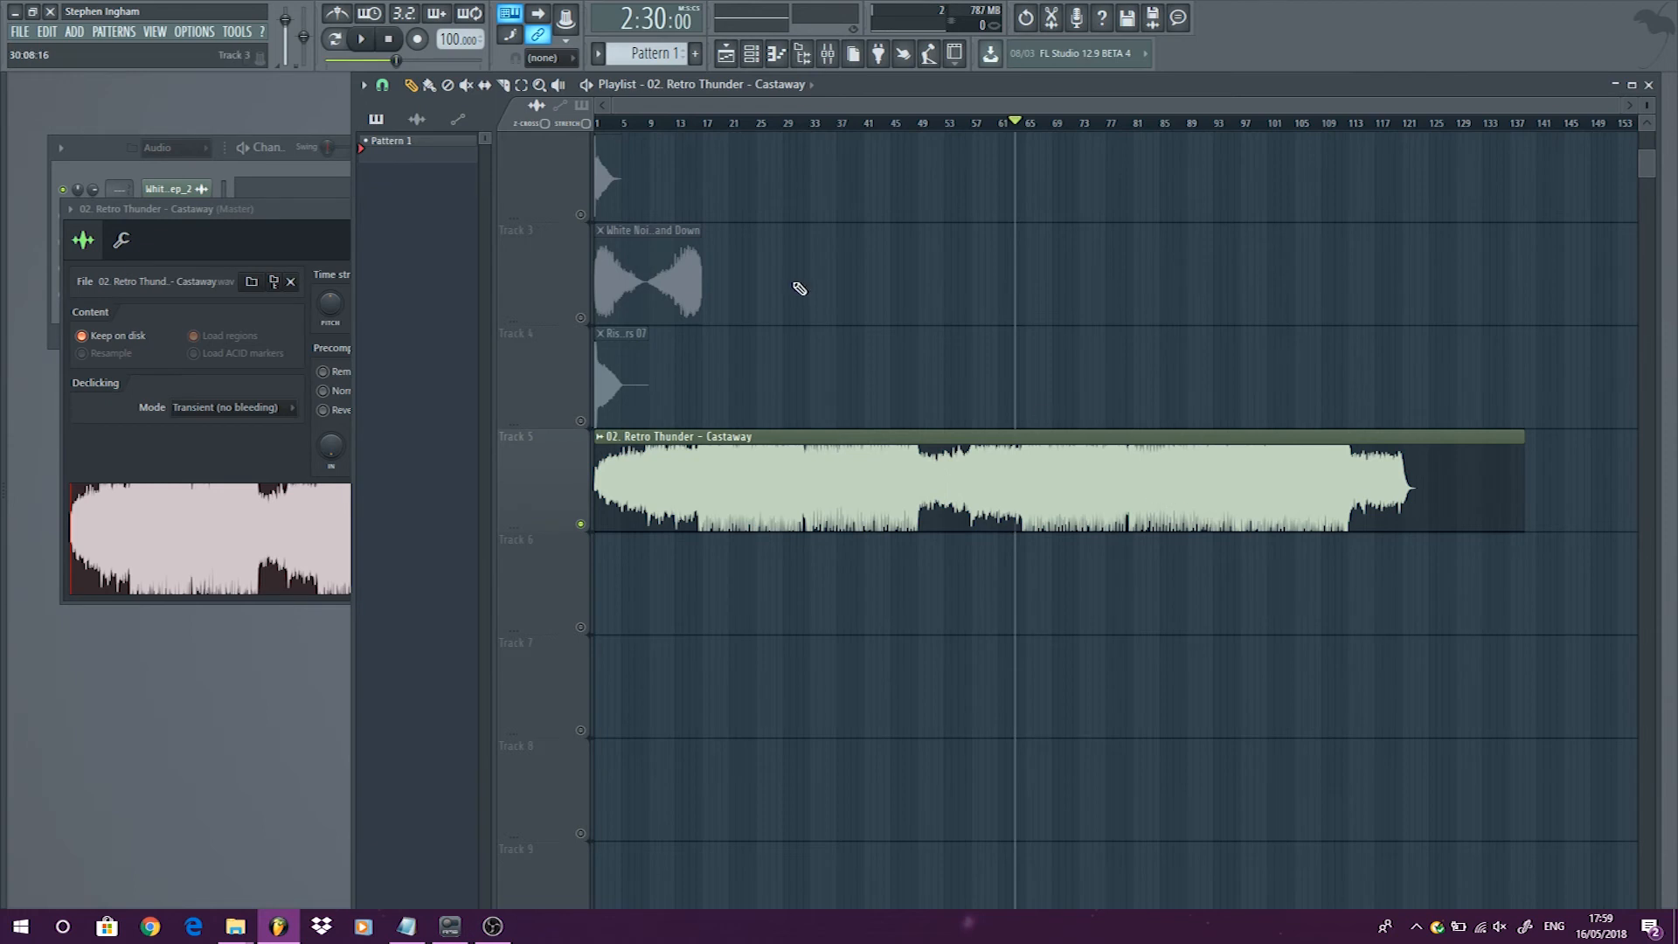
{"action": "scroll", "coordinate": [543, 232], "scroll_direction": "up", "scroll_amount": 5}
{"action": "scroll", "coordinate": [543, 229], "scroll_direction": "down", "scroll_amount": 3}
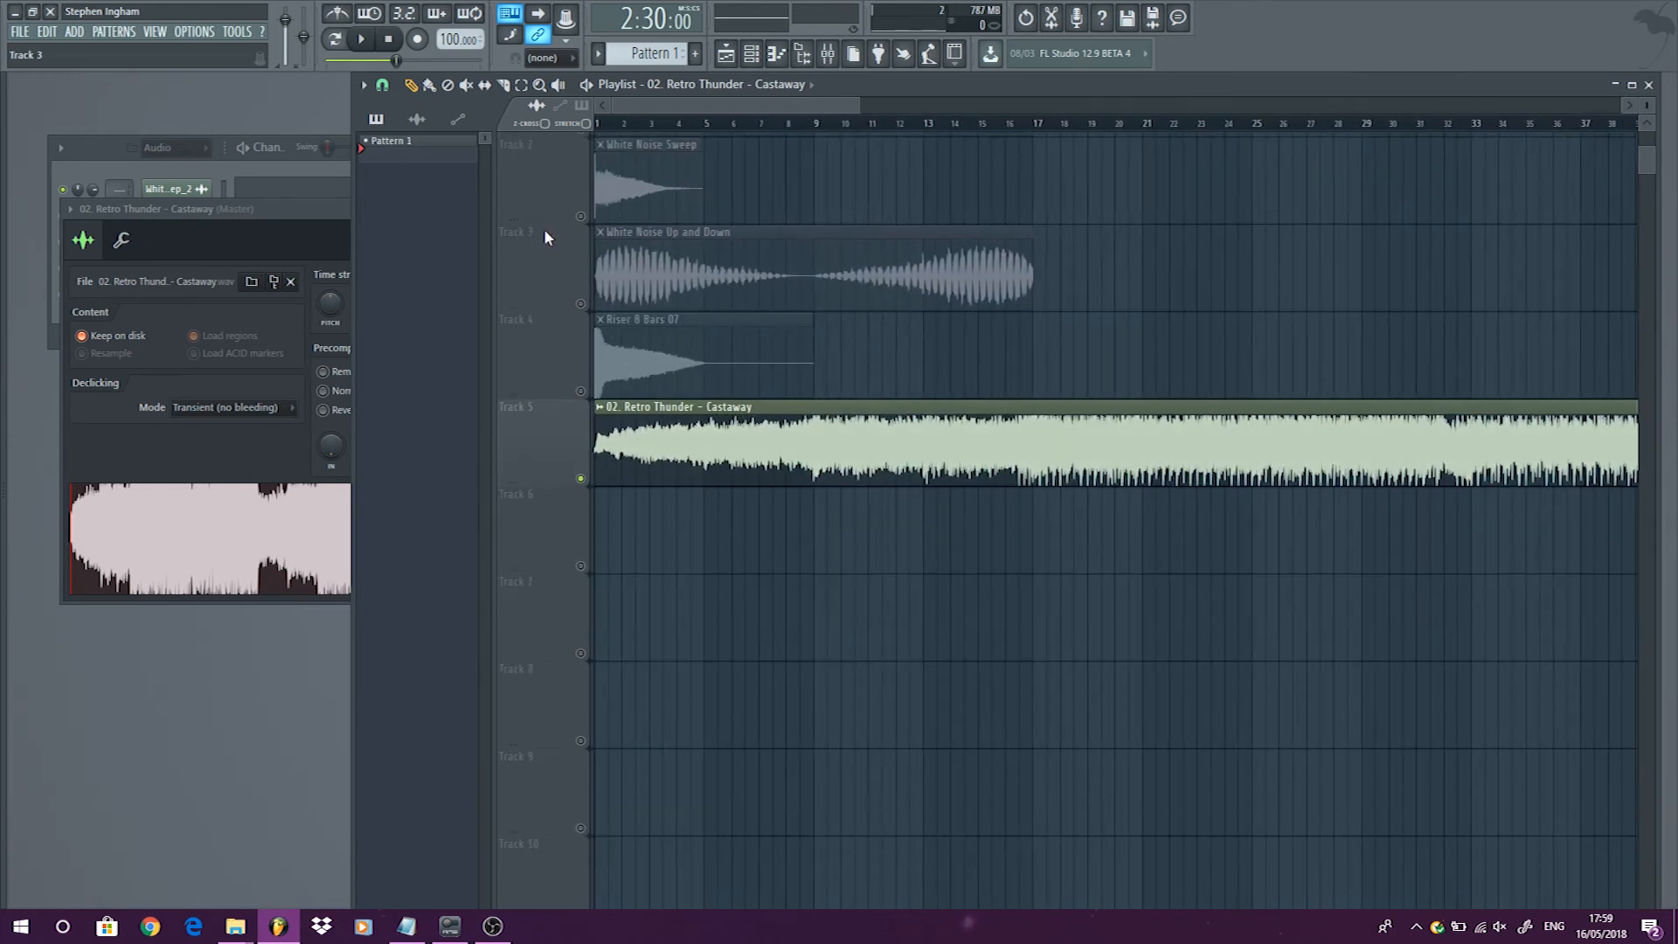
Move the White Noise Up and Down clip to bar 17 and play it with the Castaway track from bar 16.
{"action": "left_click_drag", "start_coordinate": [631, 262], "coordinate": [908, 299]}
{"action": "left_click", "coordinate": [852, 120]}
{"action": "double_click", "coordinate": [918, 280]}
{"action": "key", "text": "space"}
{"action": "scroll", "coordinate": [832, 278], "scroll_direction": "up", "scroll_amount": 3}
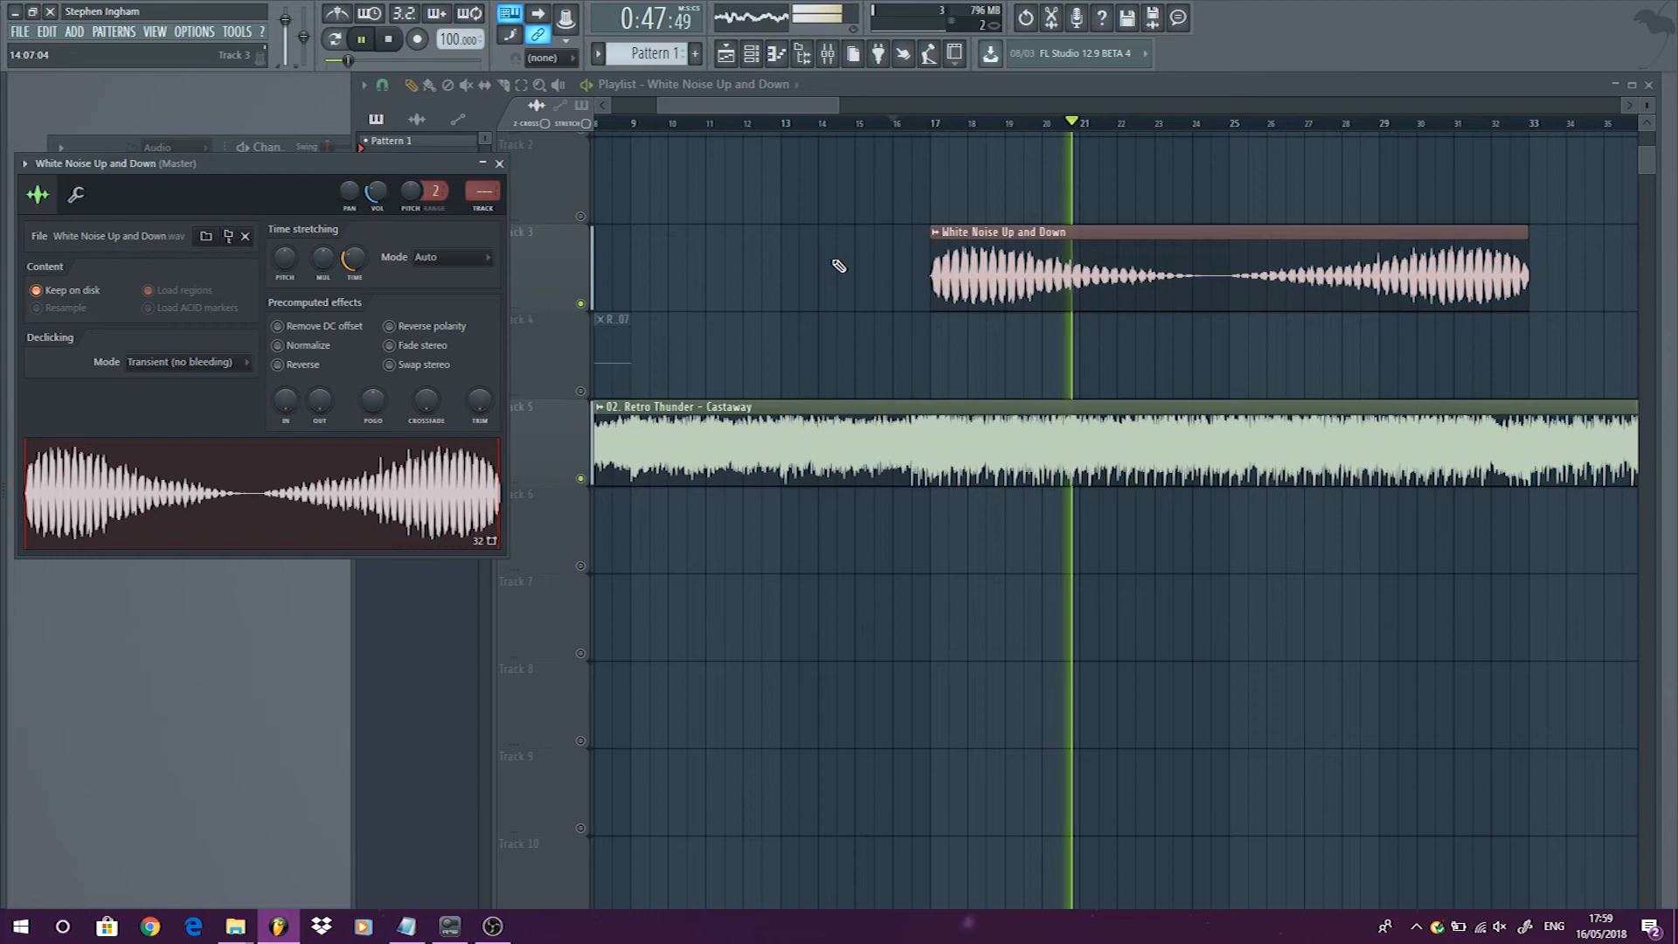
{"action": "key", "text": "space"}
{"action": "scroll", "coordinate": [836, 269], "scroll_direction": "down", "scroll_amount": 4}
{"action": "scroll", "coordinate": [837, 271], "scroll_direction": "down", "scroll_amount": 3}
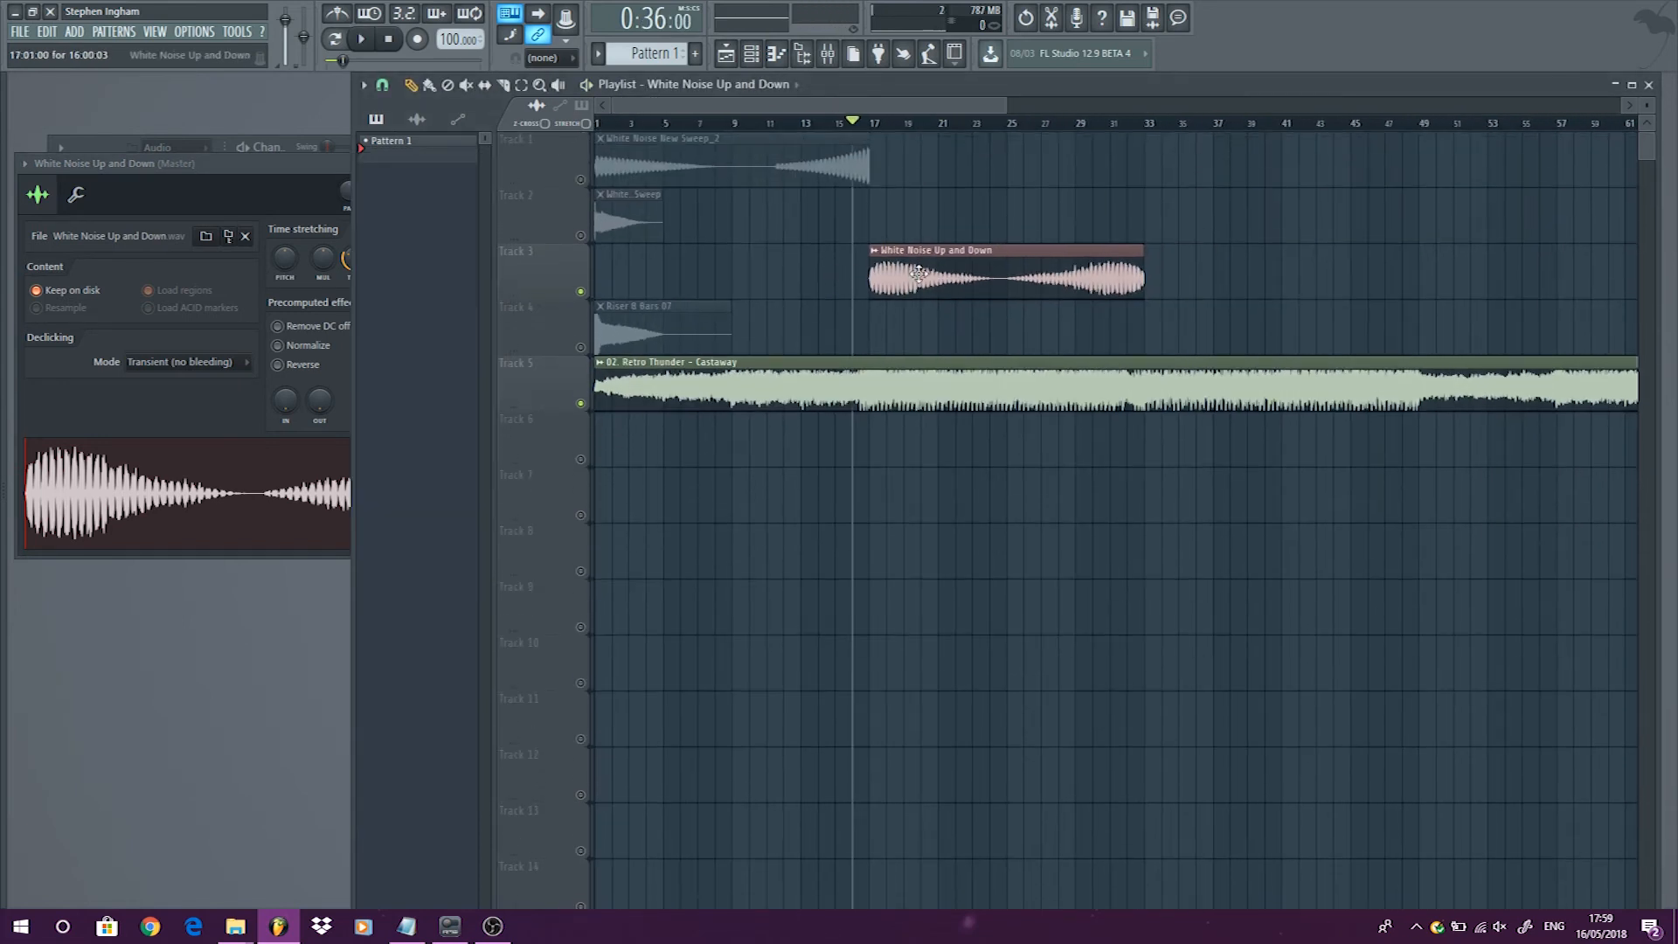
Move the White Noise Up and Down clip back to bar 1 and delete the Castaway clip from track 5.
{"action": "left_click", "coordinate": [363, 192]}
{"action": "left_click", "coordinate": [500, 165]}
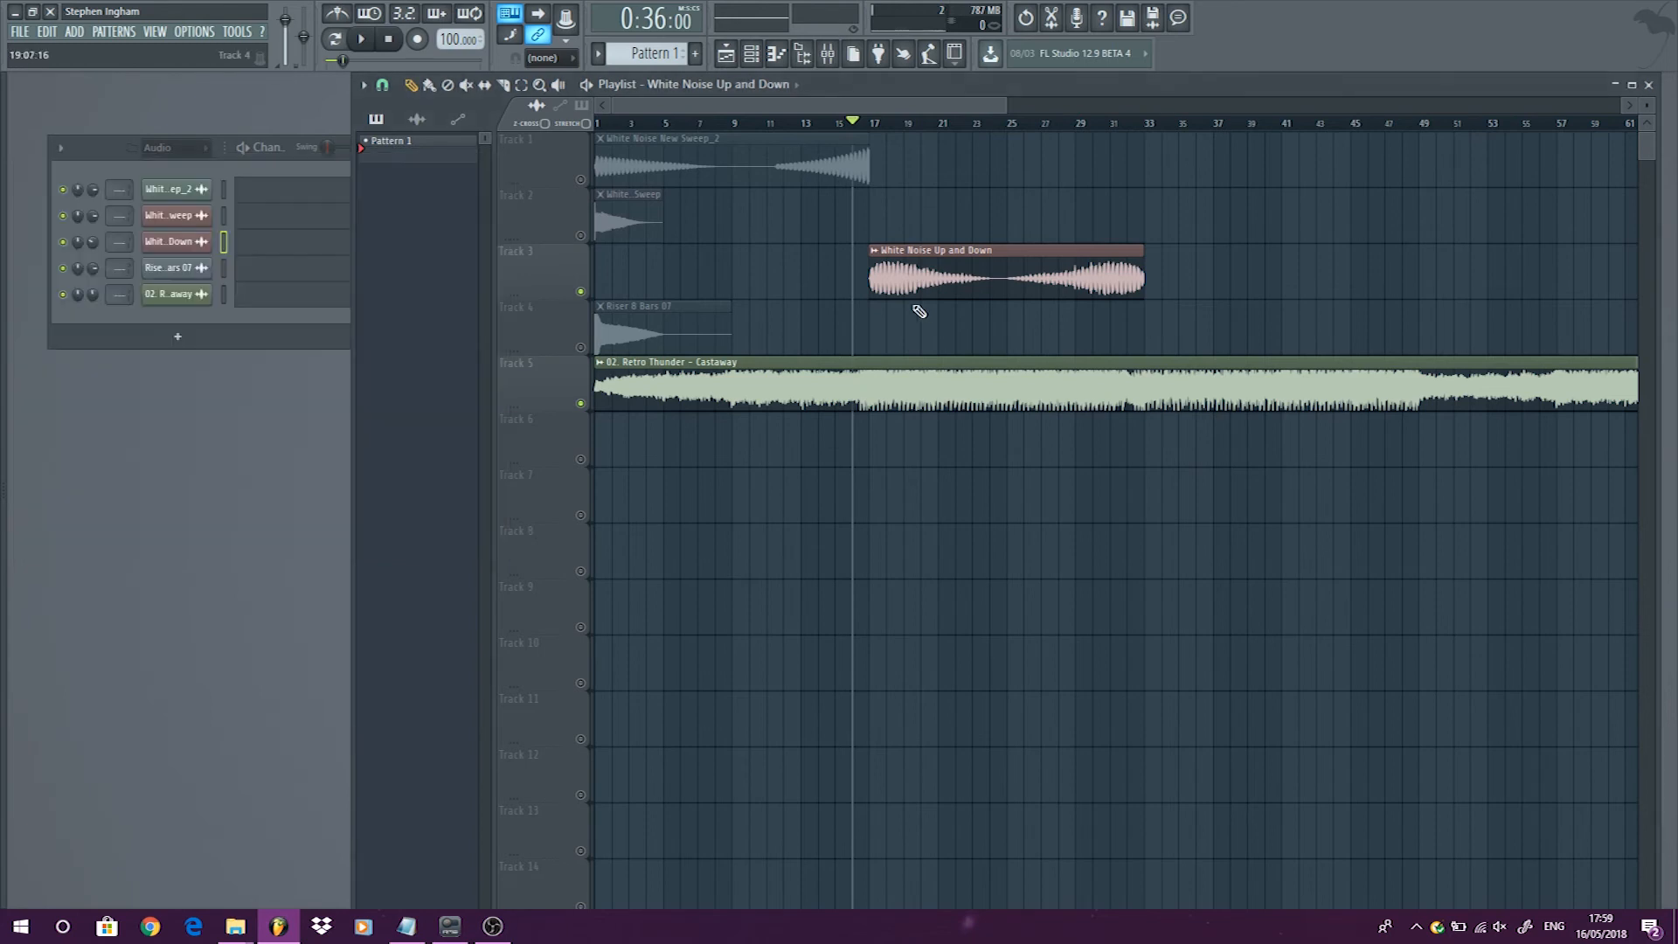
{"action": "left_click_drag", "start_coordinate": [920, 292], "coordinate": [645, 292]}
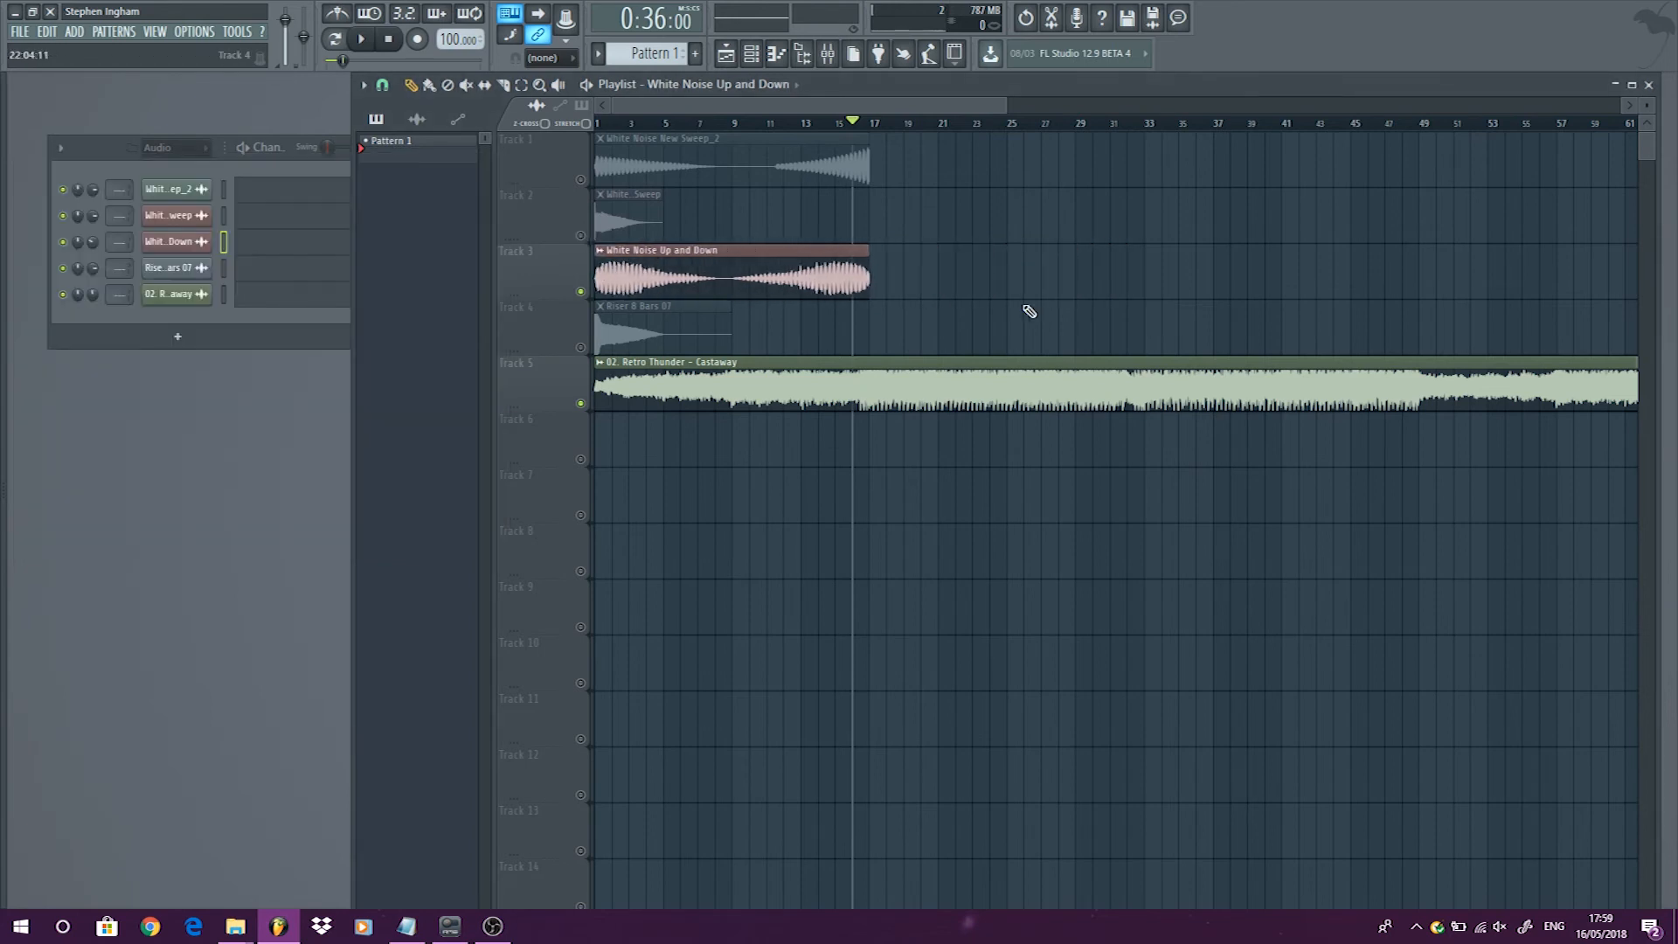
{"action": "right_click", "coordinate": [706, 374]}
{"action": "scroll", "coordinate": [495, 262], "scroll_direction": "up", "scroll_amount": 5}
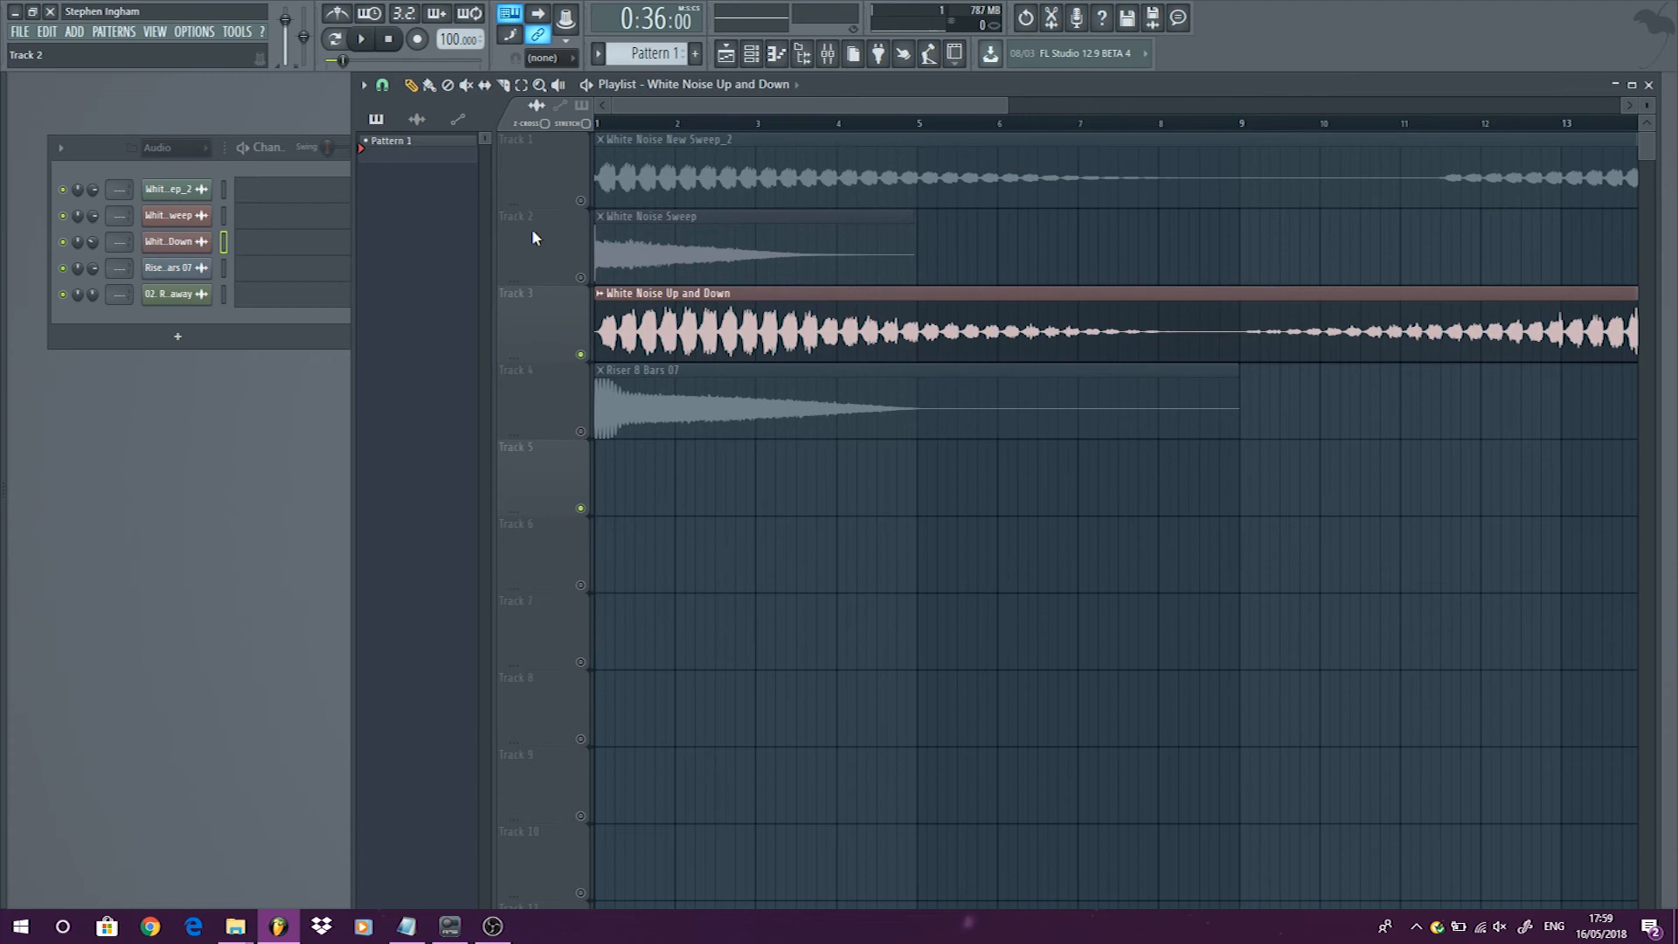
Remove the fade-out from the Riser 8 Bars 07 sample and switch off its Reverse effect.
{"action": "scroll", "coordinate": [731, 218], "scroll_direction": "down", "scroll_amount": 3}
{"action": "double_click", "coordinate": [639, 426]}
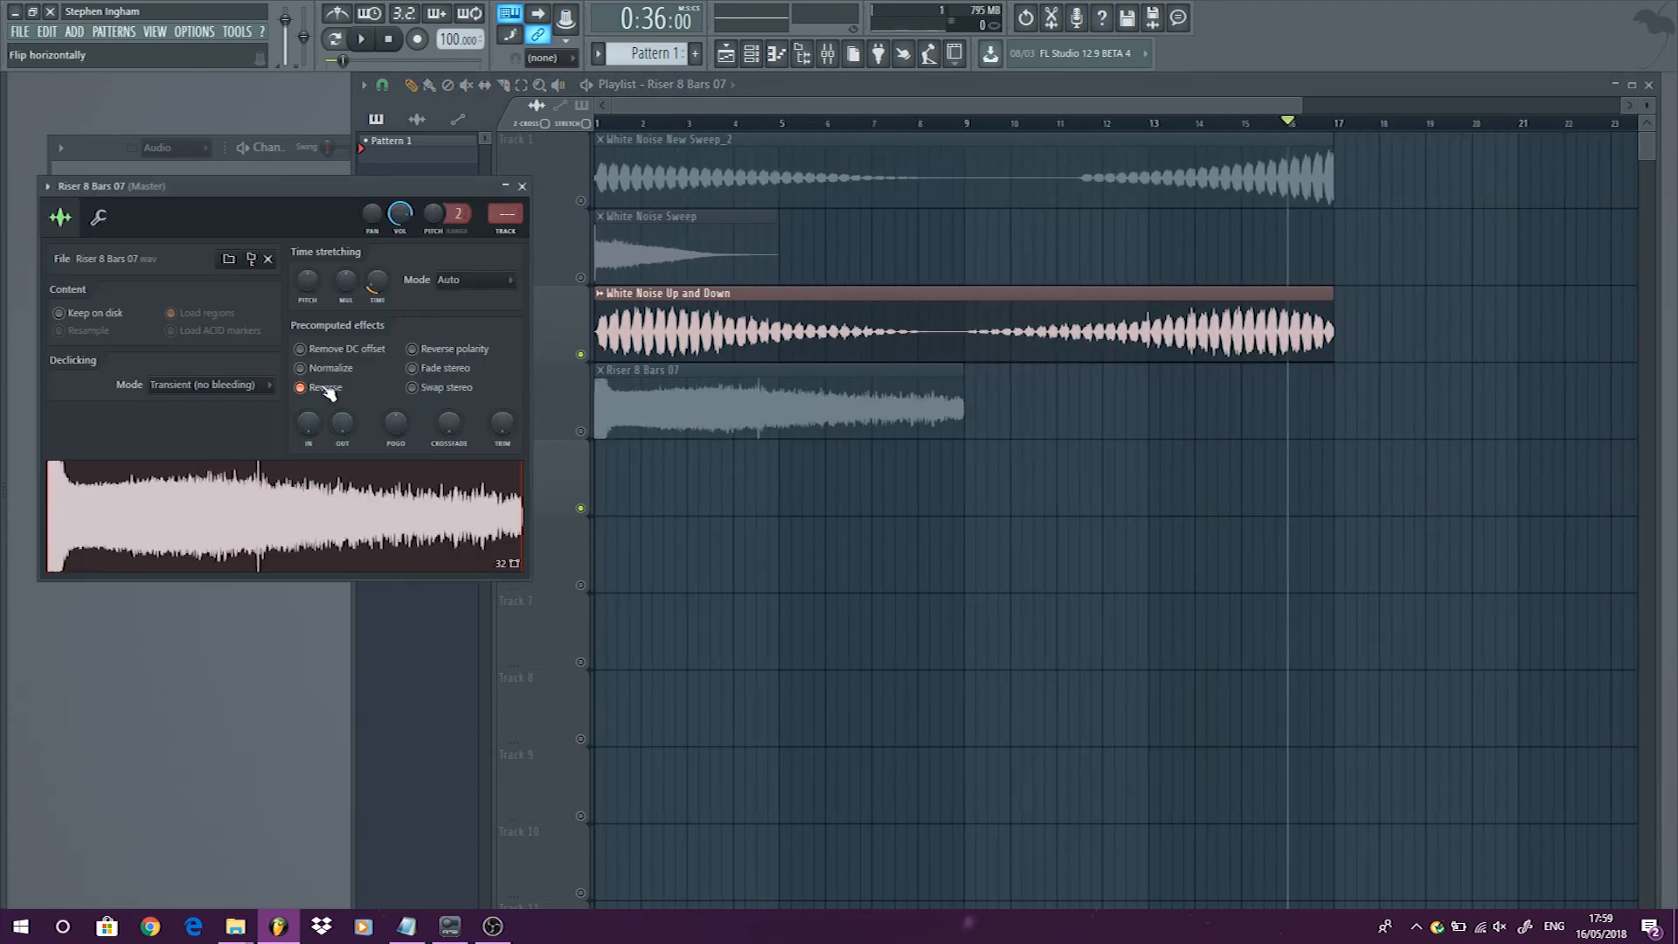
{"action": "right_click", "coordinate": [753, 588]}
Solo the White Noise New Sweep_2 track and play the start of the sweep from bar 1.
{"action": "right_click", "coordinate": [573, 201]}
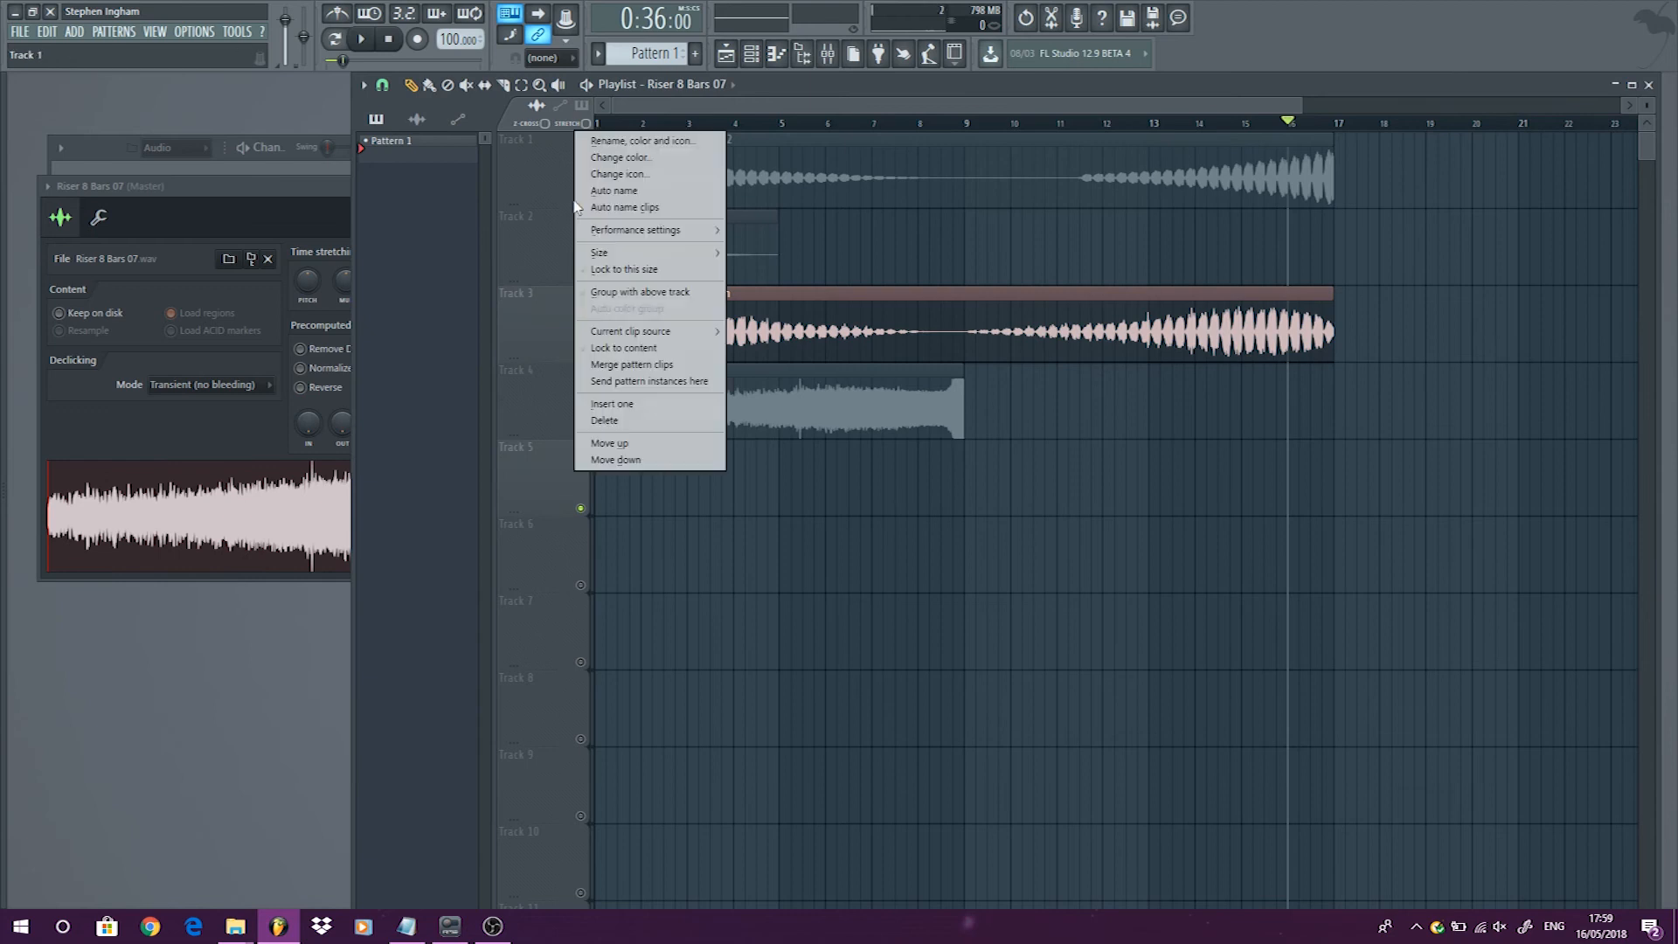
{"action": "left_click", "coordinate": [524, 174]}
{"action": "right_click", "coordinate": [578, 202]}
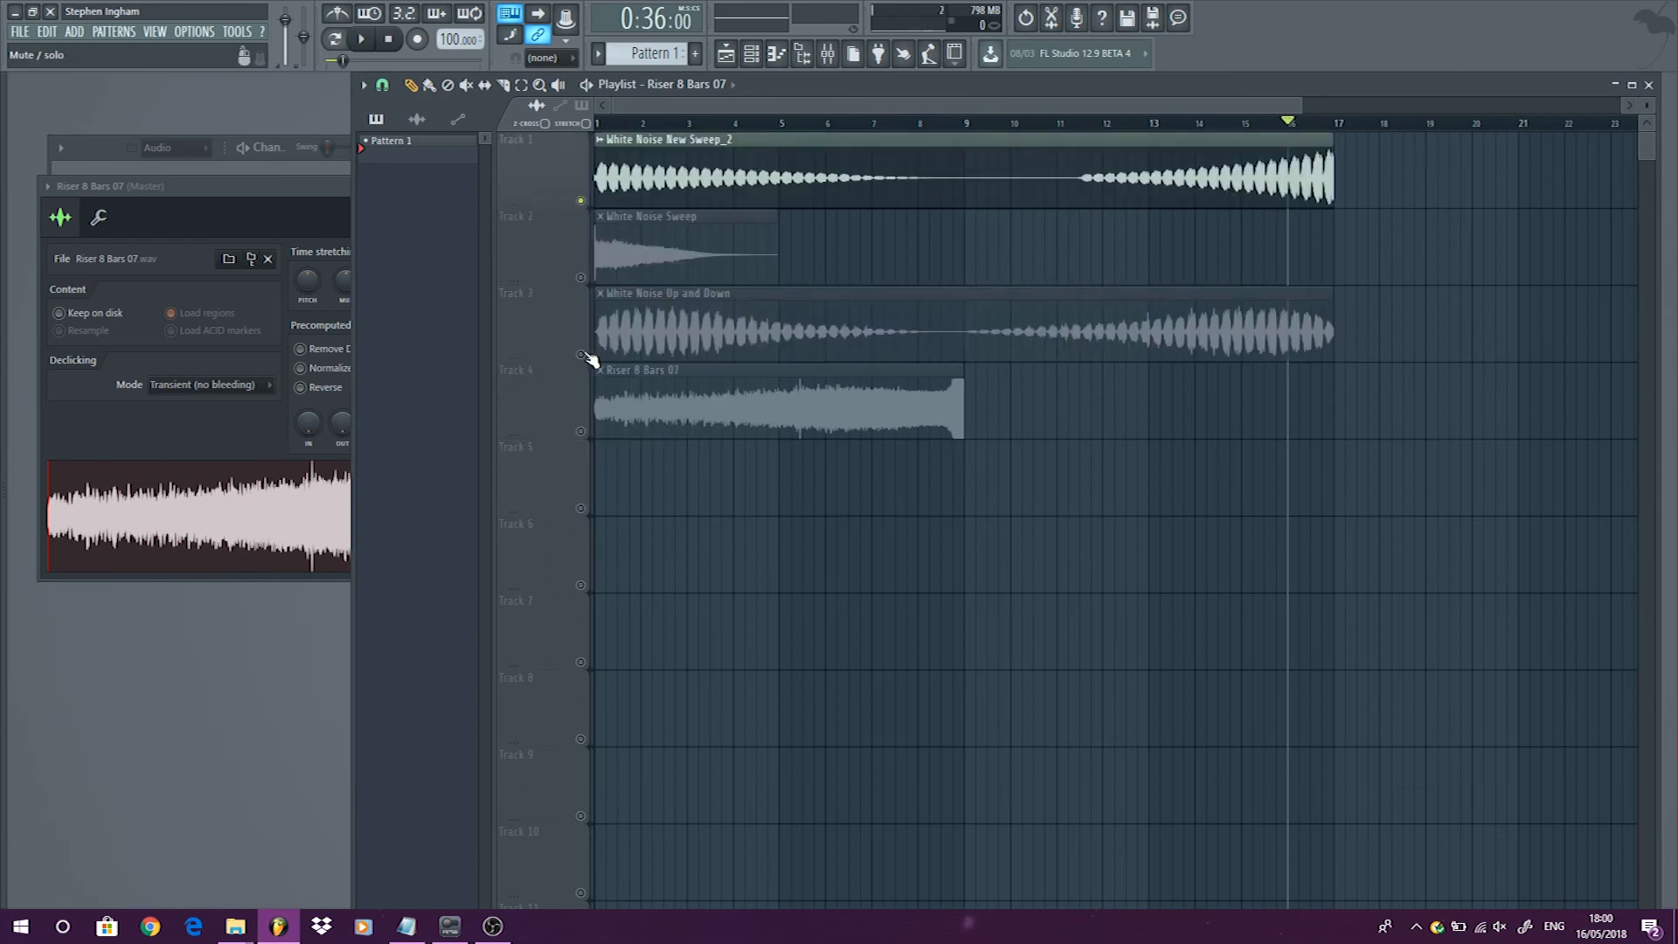
{"action": "left_click", "coordinate": [582, 355]}
{"action": "right_click", "coordinate": [581, 201]}
{"action": "key", "text": "space"}
{"action": "left_click", "coordinate": [602, 129]}
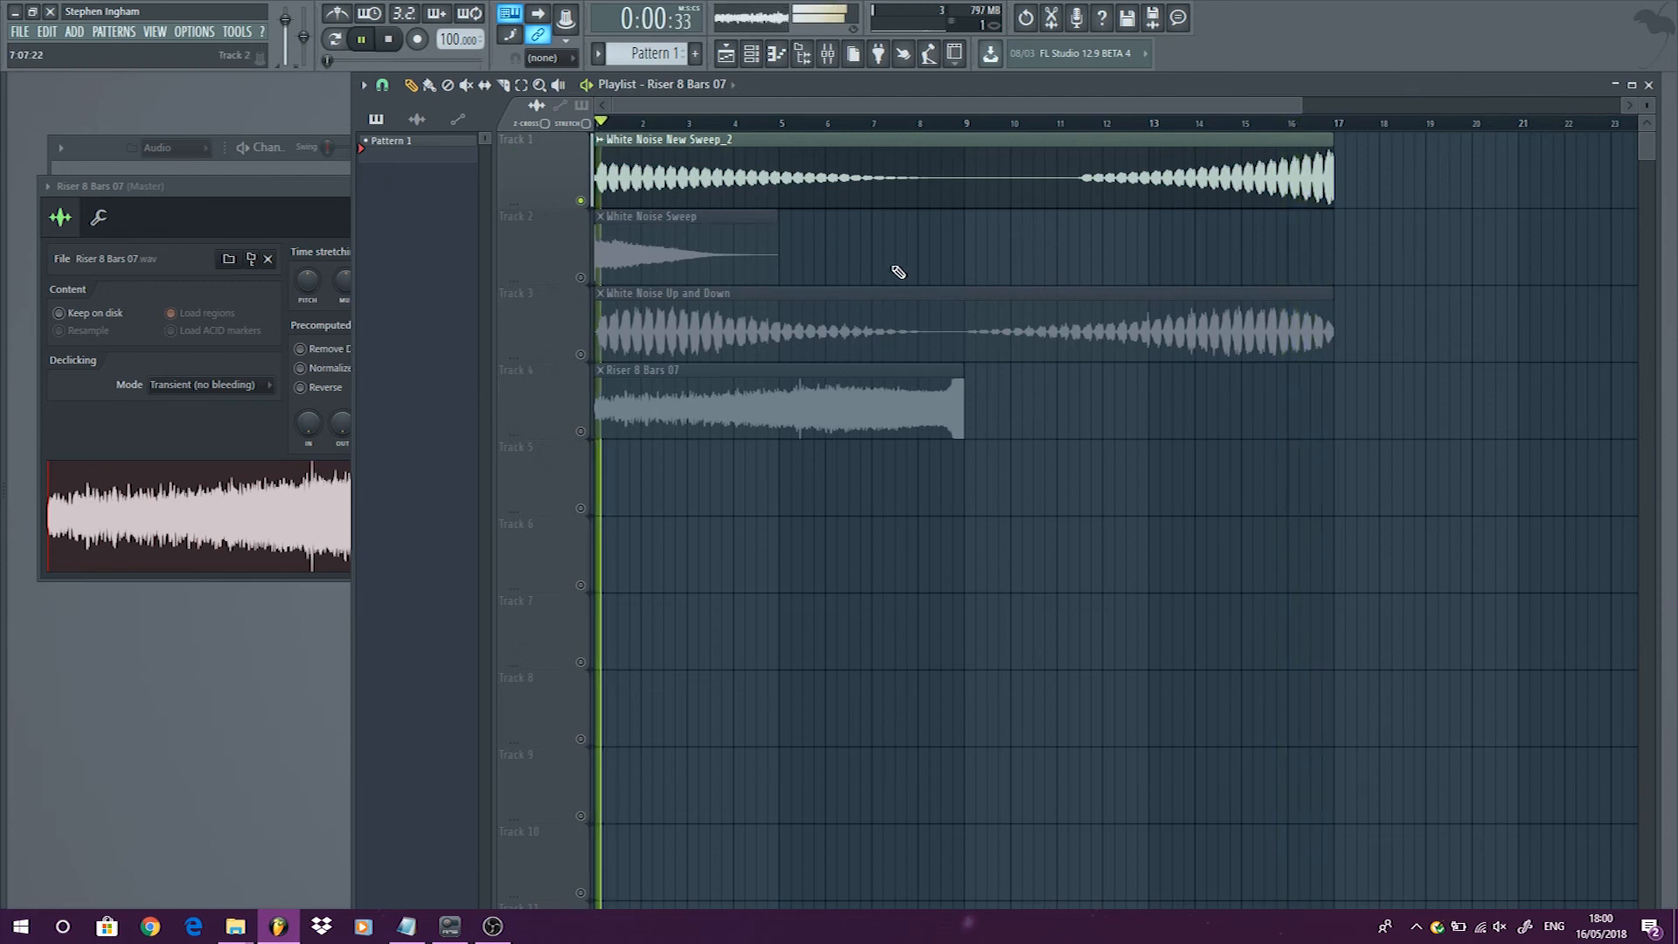
{"action": "scroll", "coordinate": [858, 254], "scroll_direction": "up", "scroll_amount": 3, "text": "alt"}
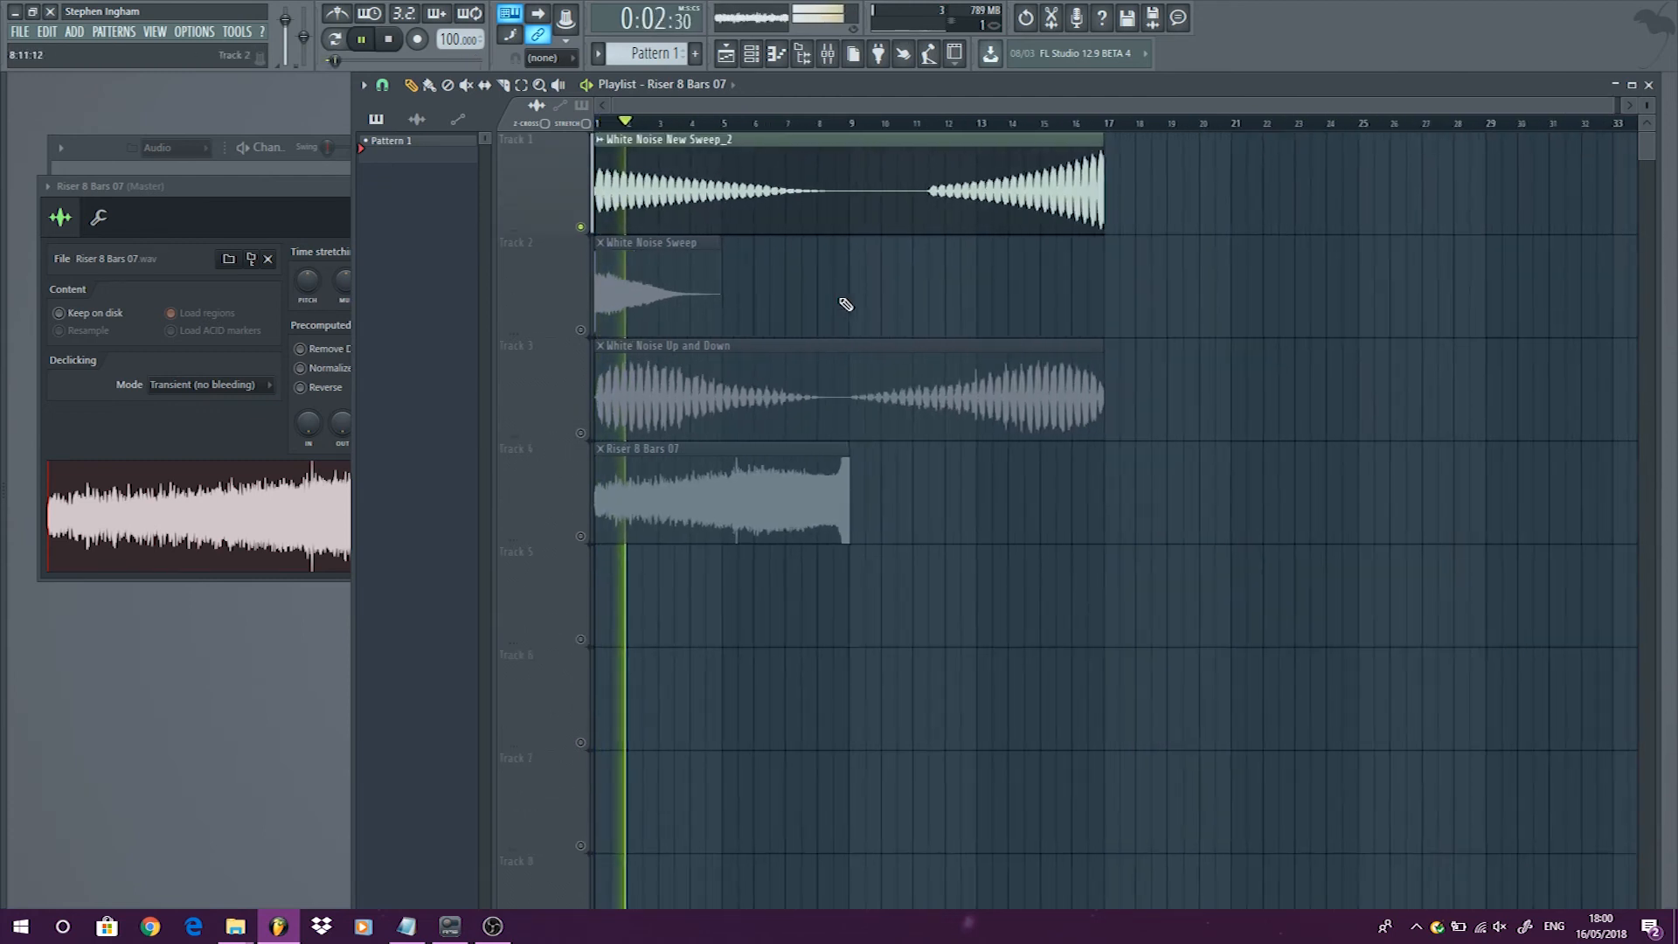
{"action": "key", "text": "space"}
Slice the White Noise New Sweep_2 clip at bar 9 and place its second half at bar 1 on a new track inserted below.
{"action": "scroll", "coordinate": [682, 206], "scroll_direction": "up", "scroll_amount": 3, "text": "ctrl"}
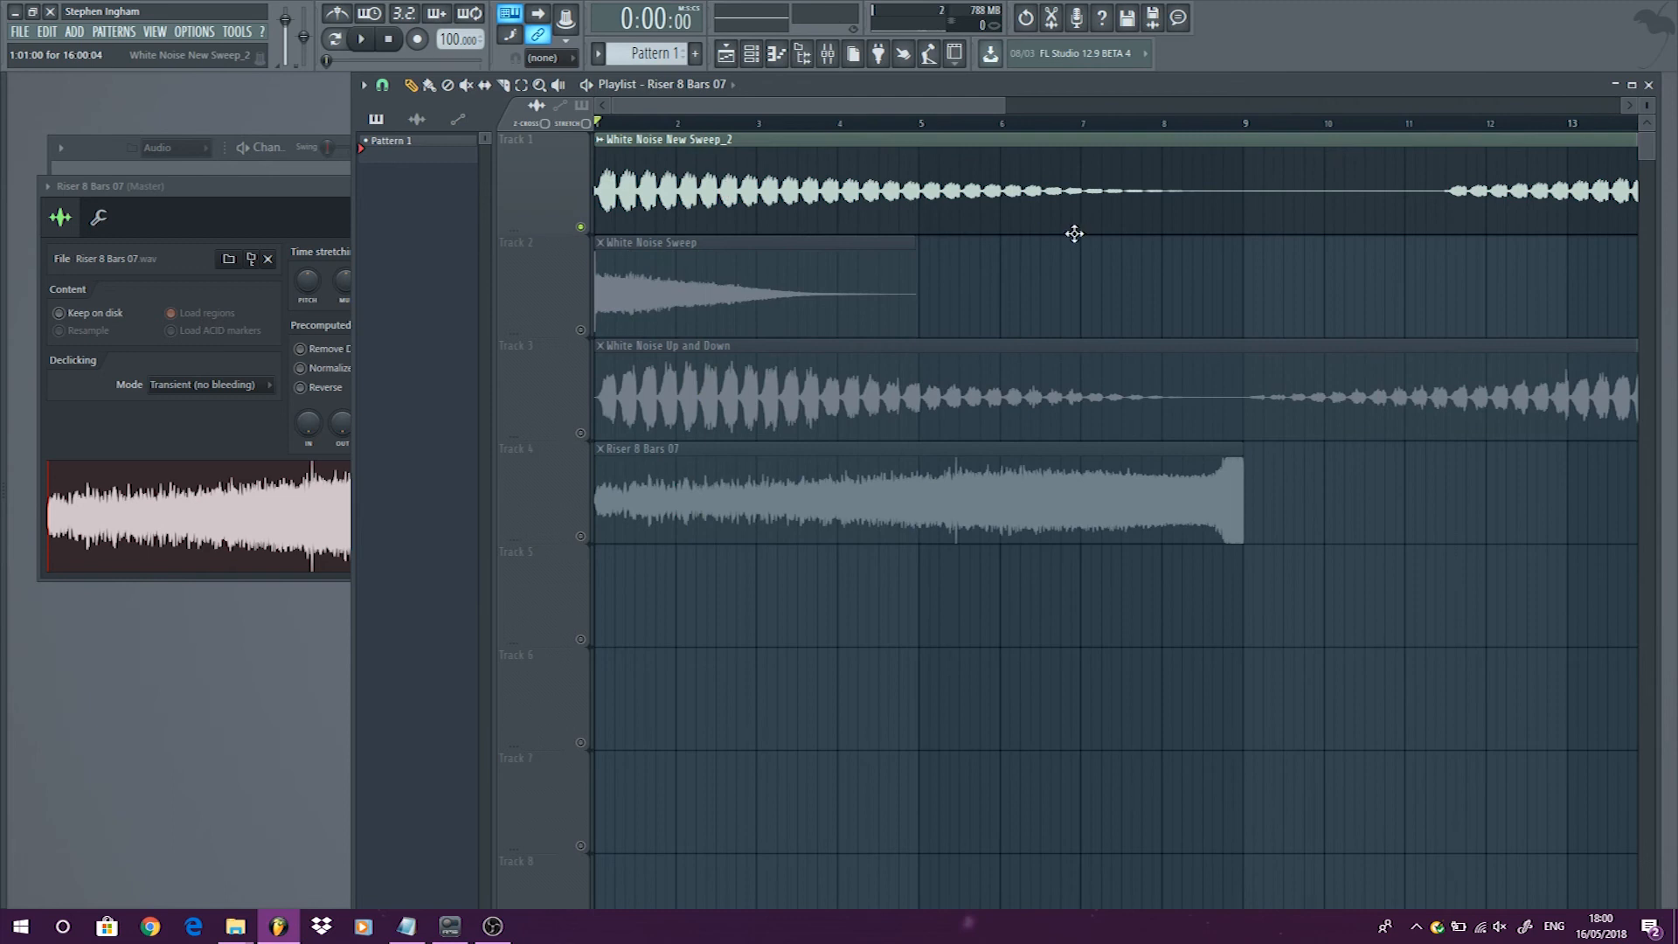
{"action": "scroll", "coordinate": [681, 188], "scroll_direction": "down", "scroll_amount": 3, "text": "ctrl"}
{"action": "right_click", "coordinate": [558, 288]}
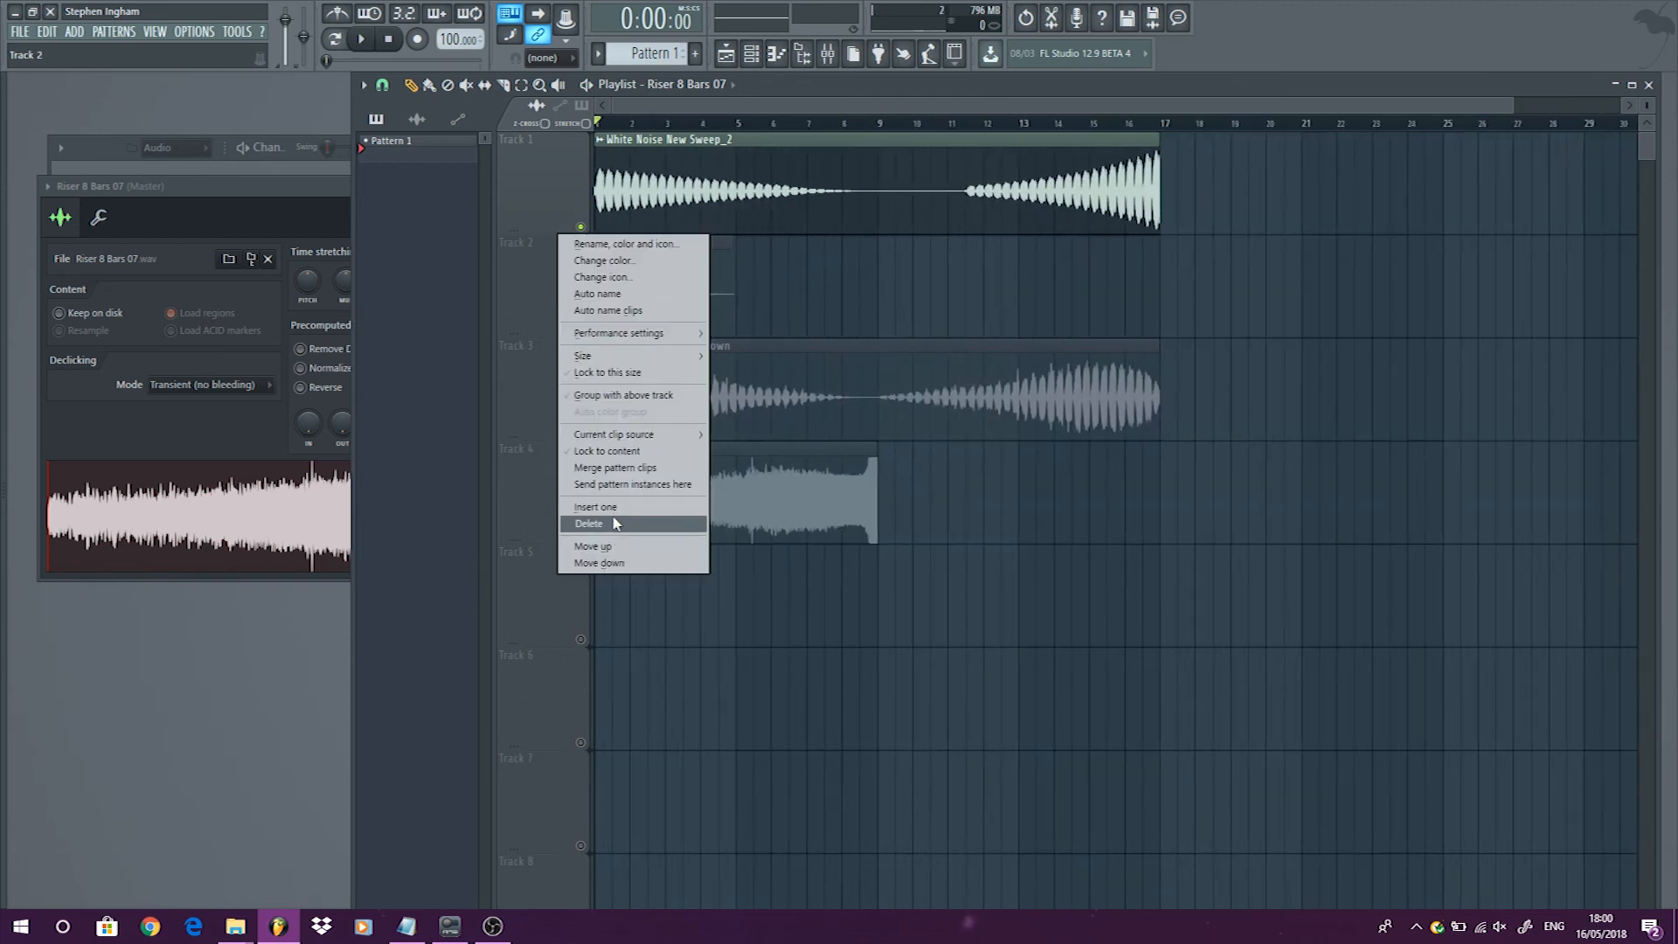
{"action": "left_click", "coordinate": [616, 511]}
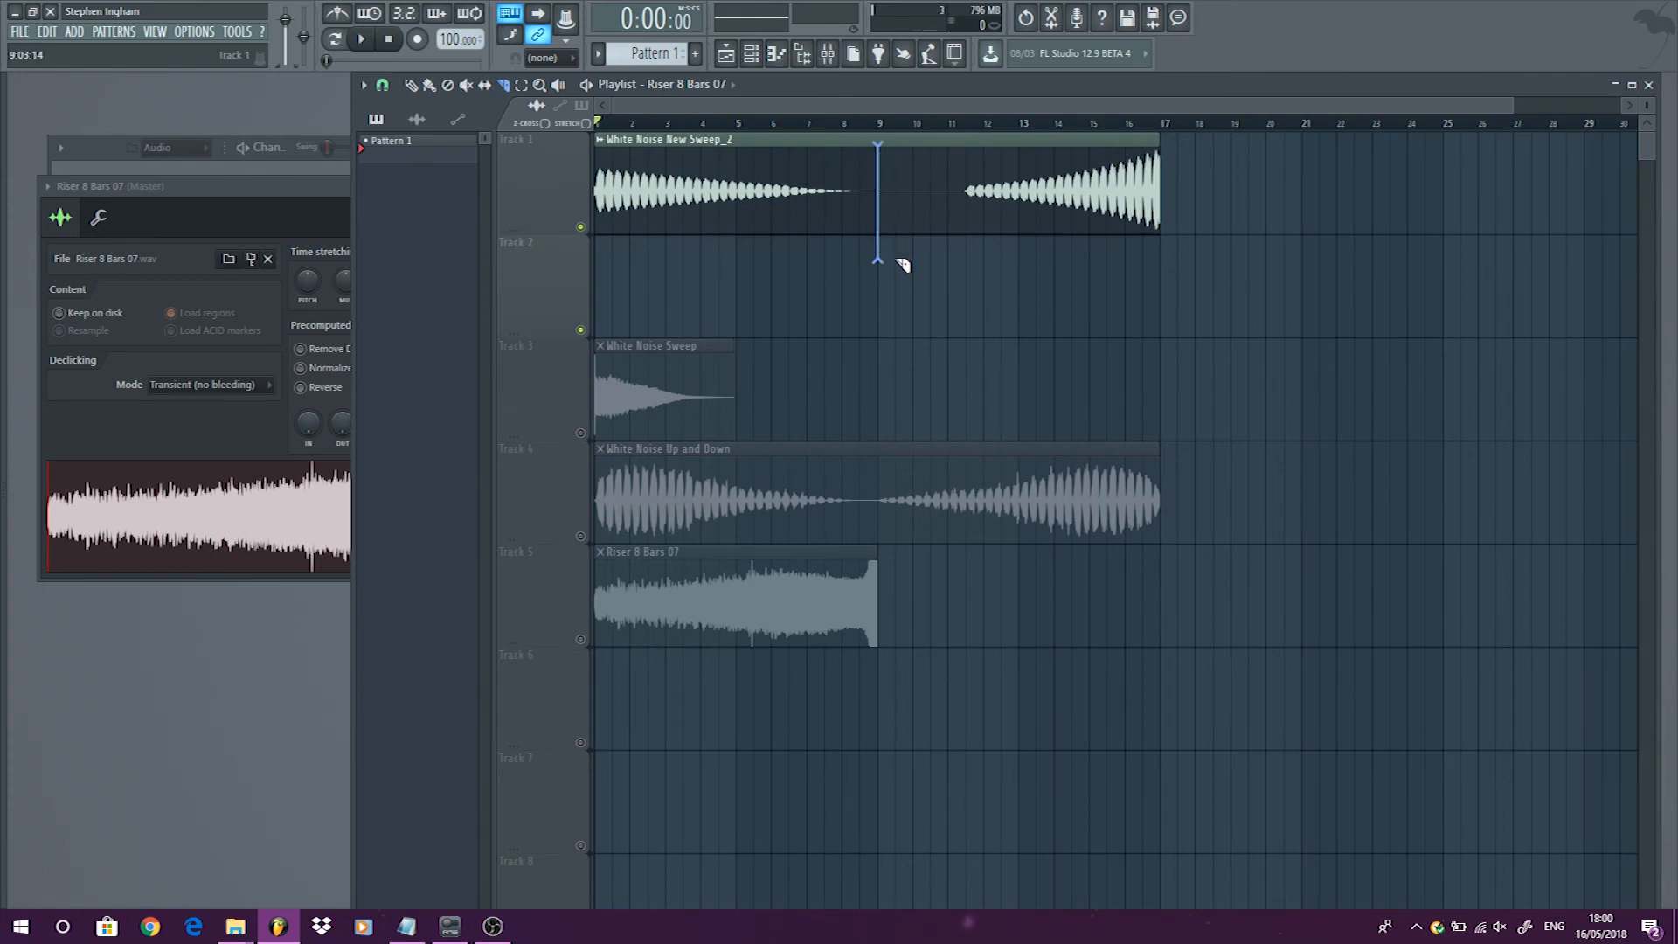
{"action": "left_click_drag", "start_coordinate": [899, 262], "coordinate": [898, 262]}
{"action": "left_click_drag", "start_coordinate": [981, 156], "coordinate": [591, 243]}
Play the two White Noise New Sweep_2 halves together from bar 1, and skip ahead to bar 6.
{"action": "key", "text": "space"}
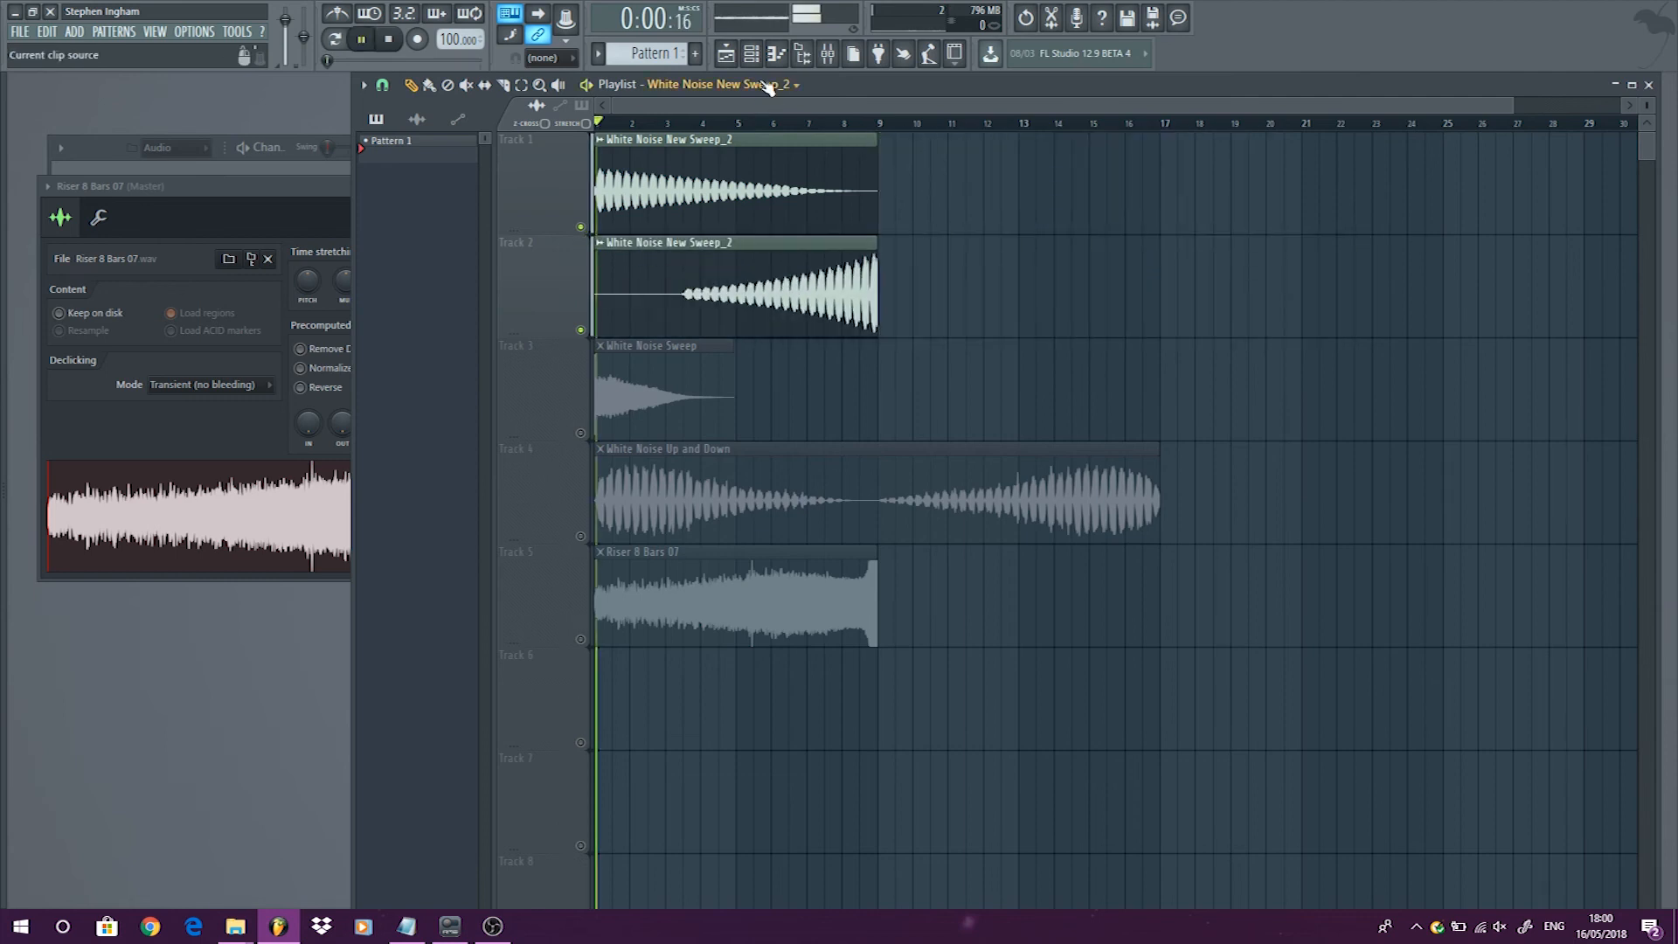
{"action": "left_click", "coordinate": [778, 123]}
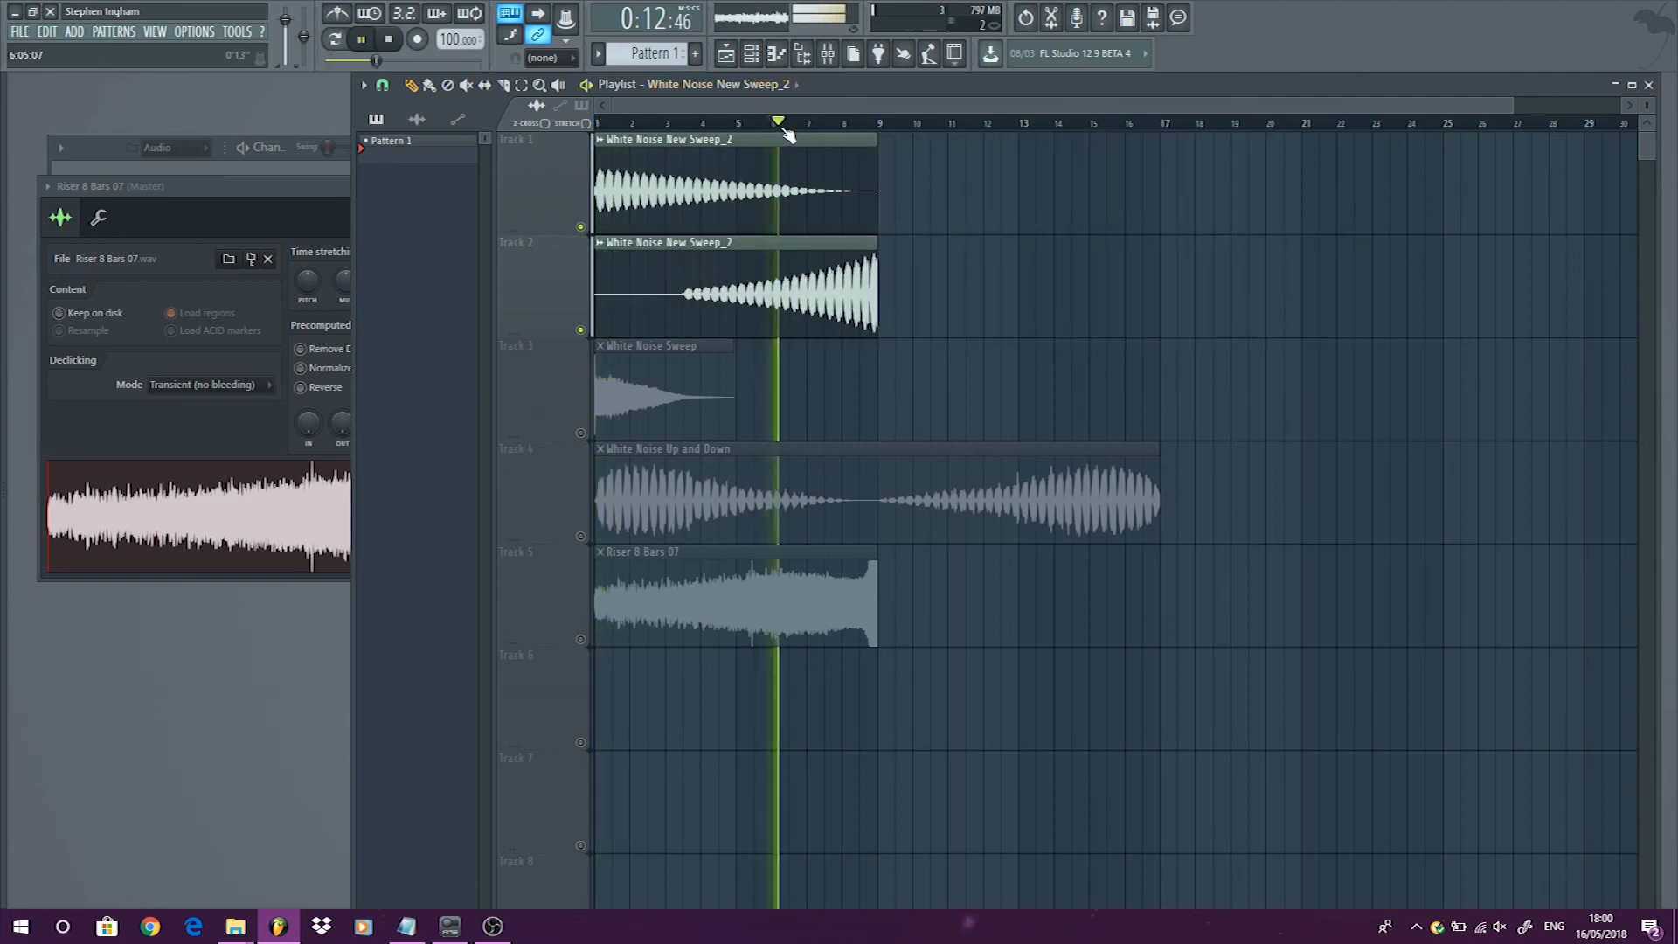
{"action": "key", "text": "space"}
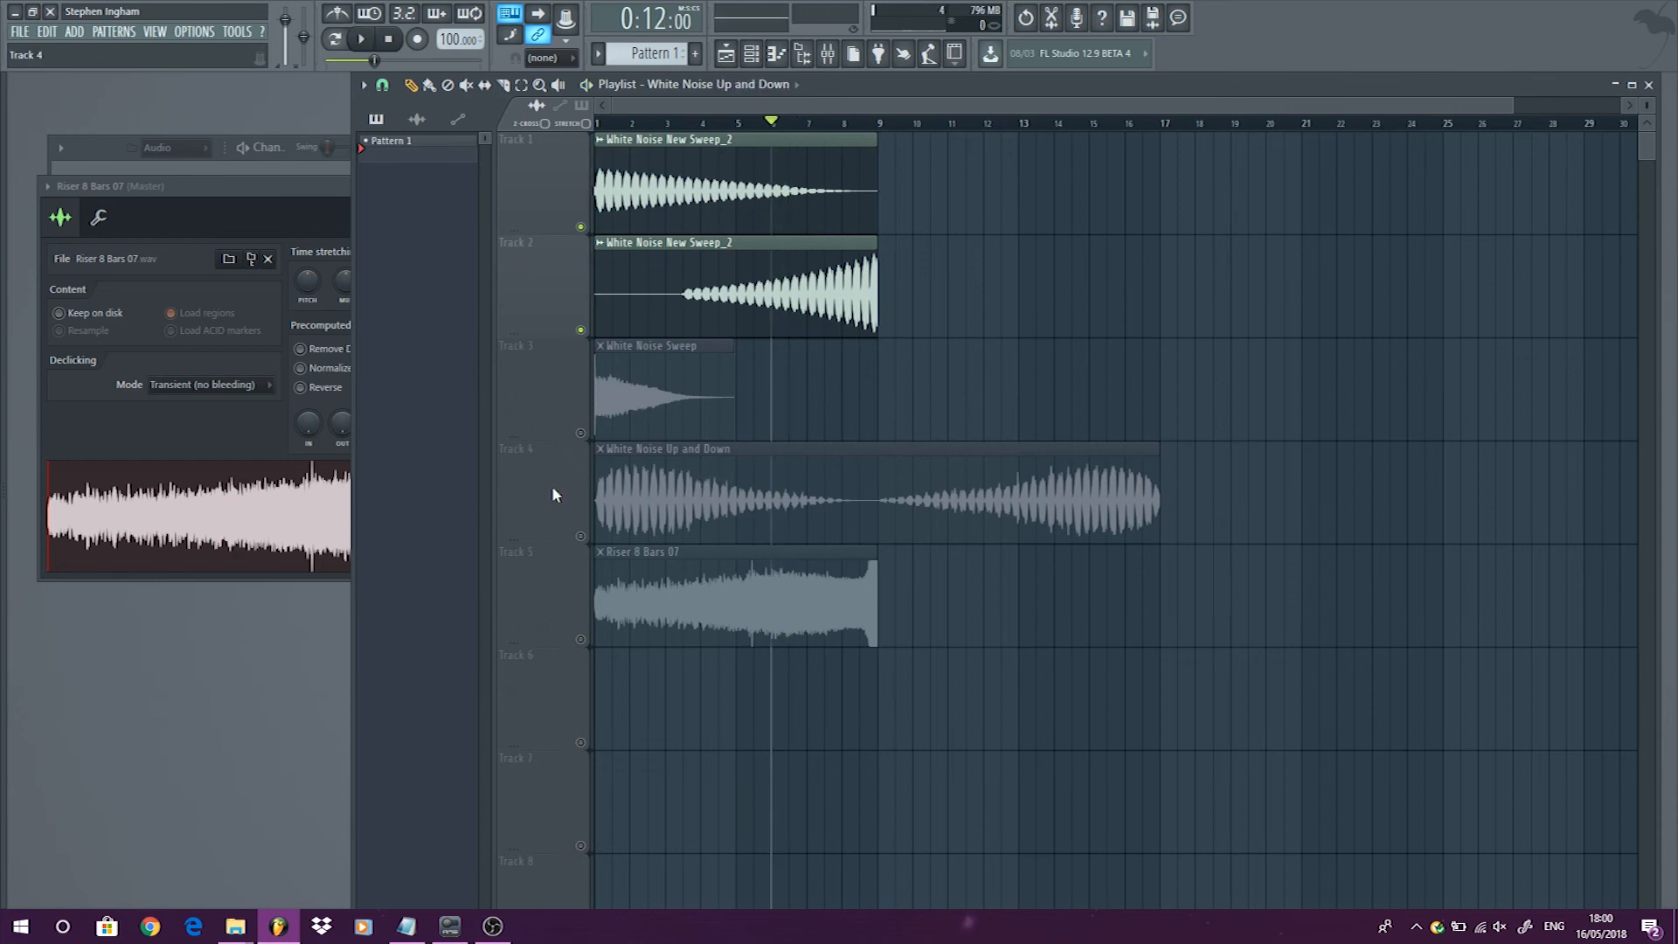
Move the White Noise Up and Down track above White Noise Sweep, and solo and play White Noise Sweep from bar 1.
{"action": "scroll", "coordinate": [553, 488], "scroll_direction": "up", "scroll_amount": 1}
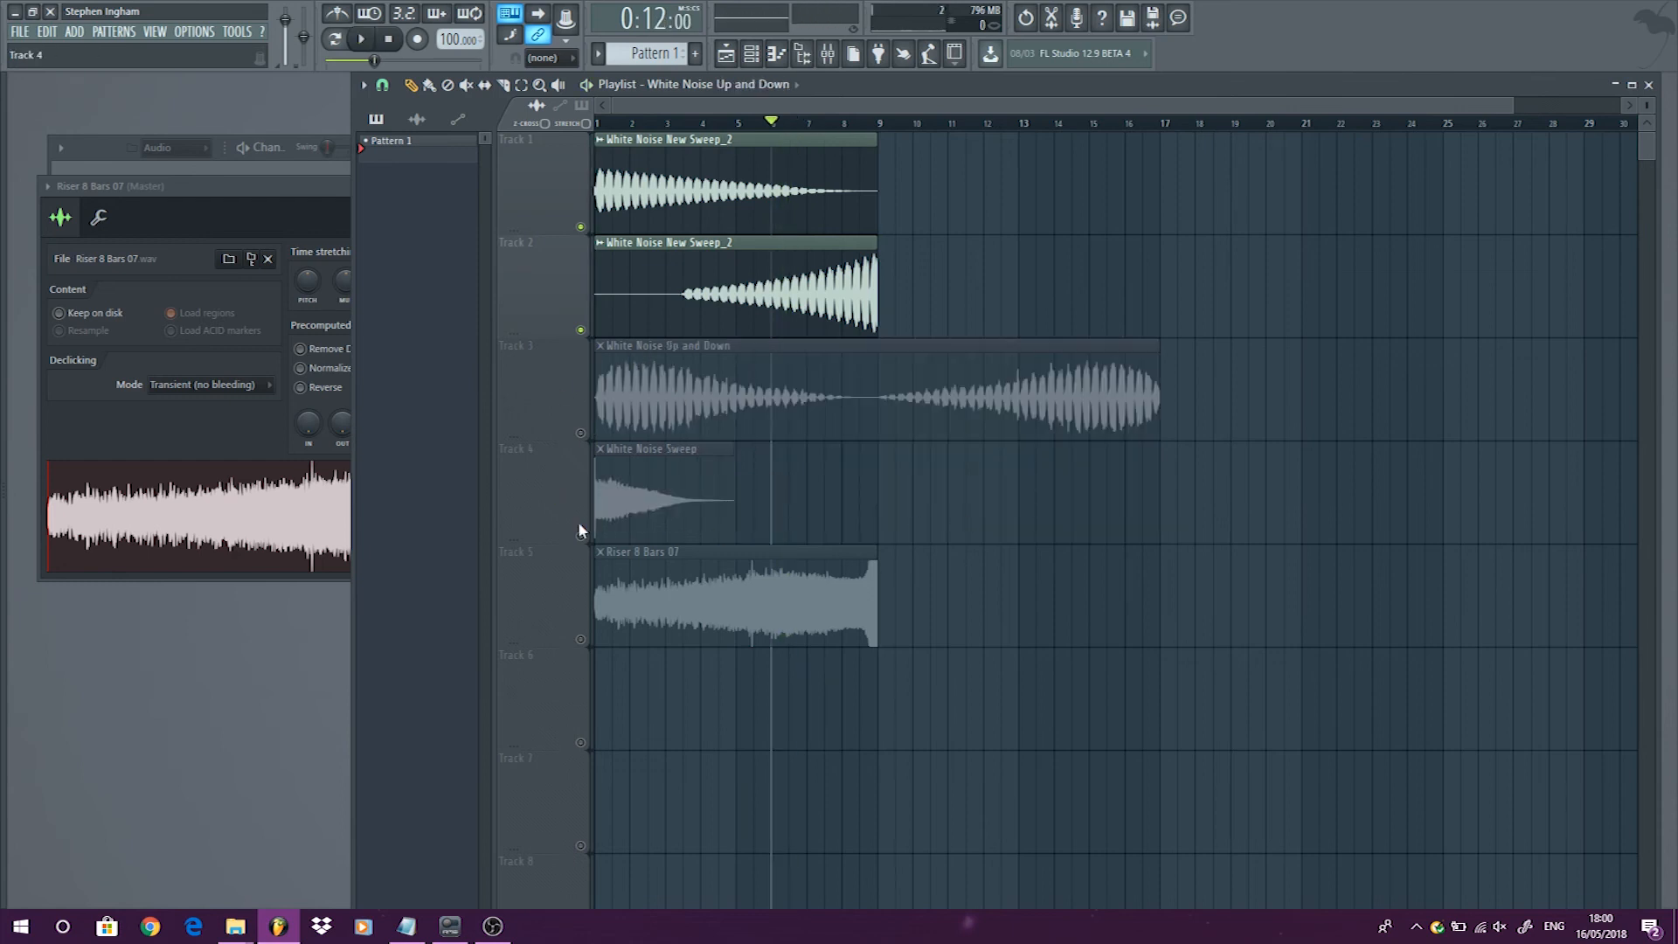
{"action": "right_click", "coordinate": [580, 533]}
{"action": "scroll", "coordinate": [600, 125], "scroll_direction": "up", "scroll_amount": 2}
{"action": "left_click", "coordinate": [603, 123]}
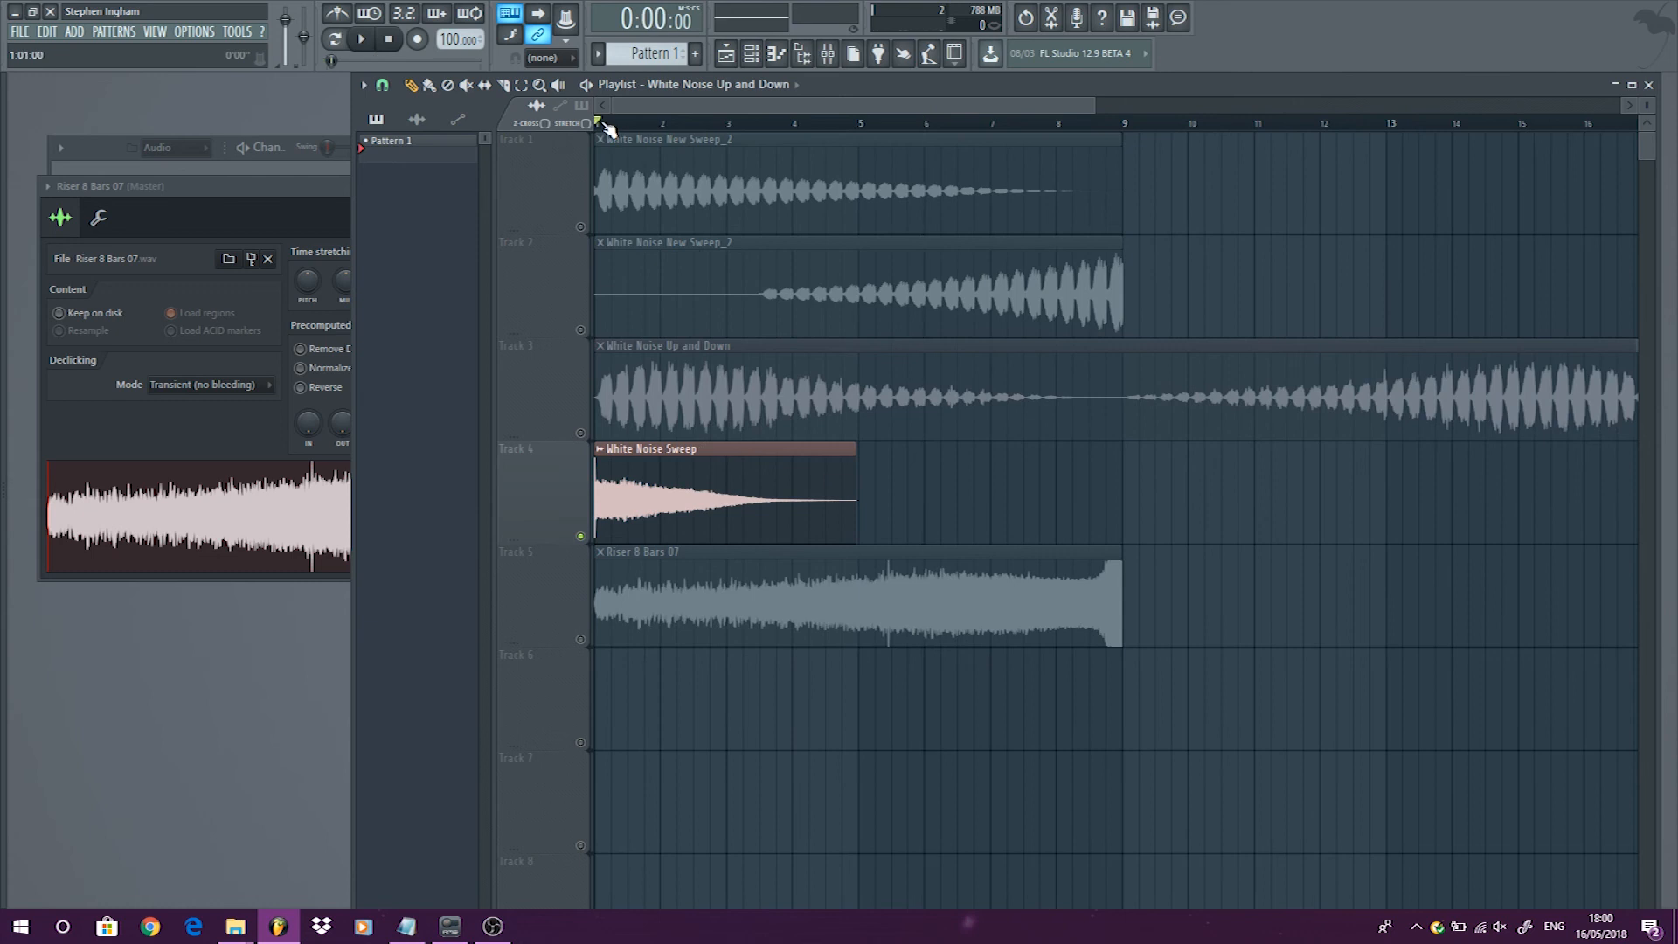
{"action": "key", "text": "space"}
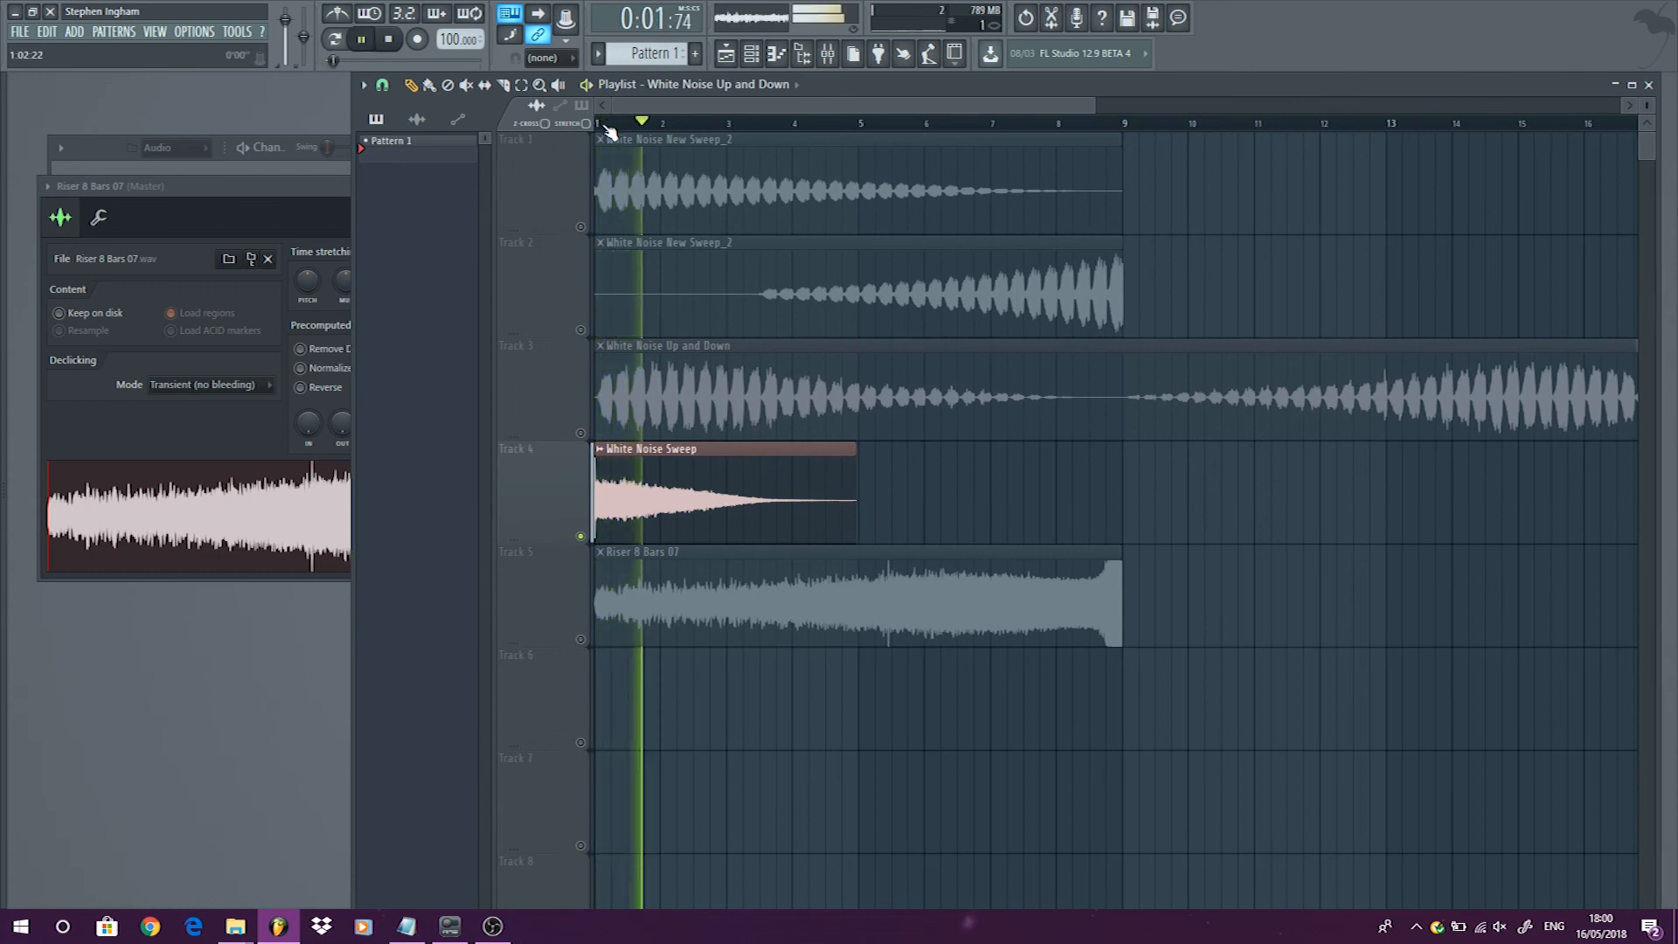
{"action": "key", "text": "space"}
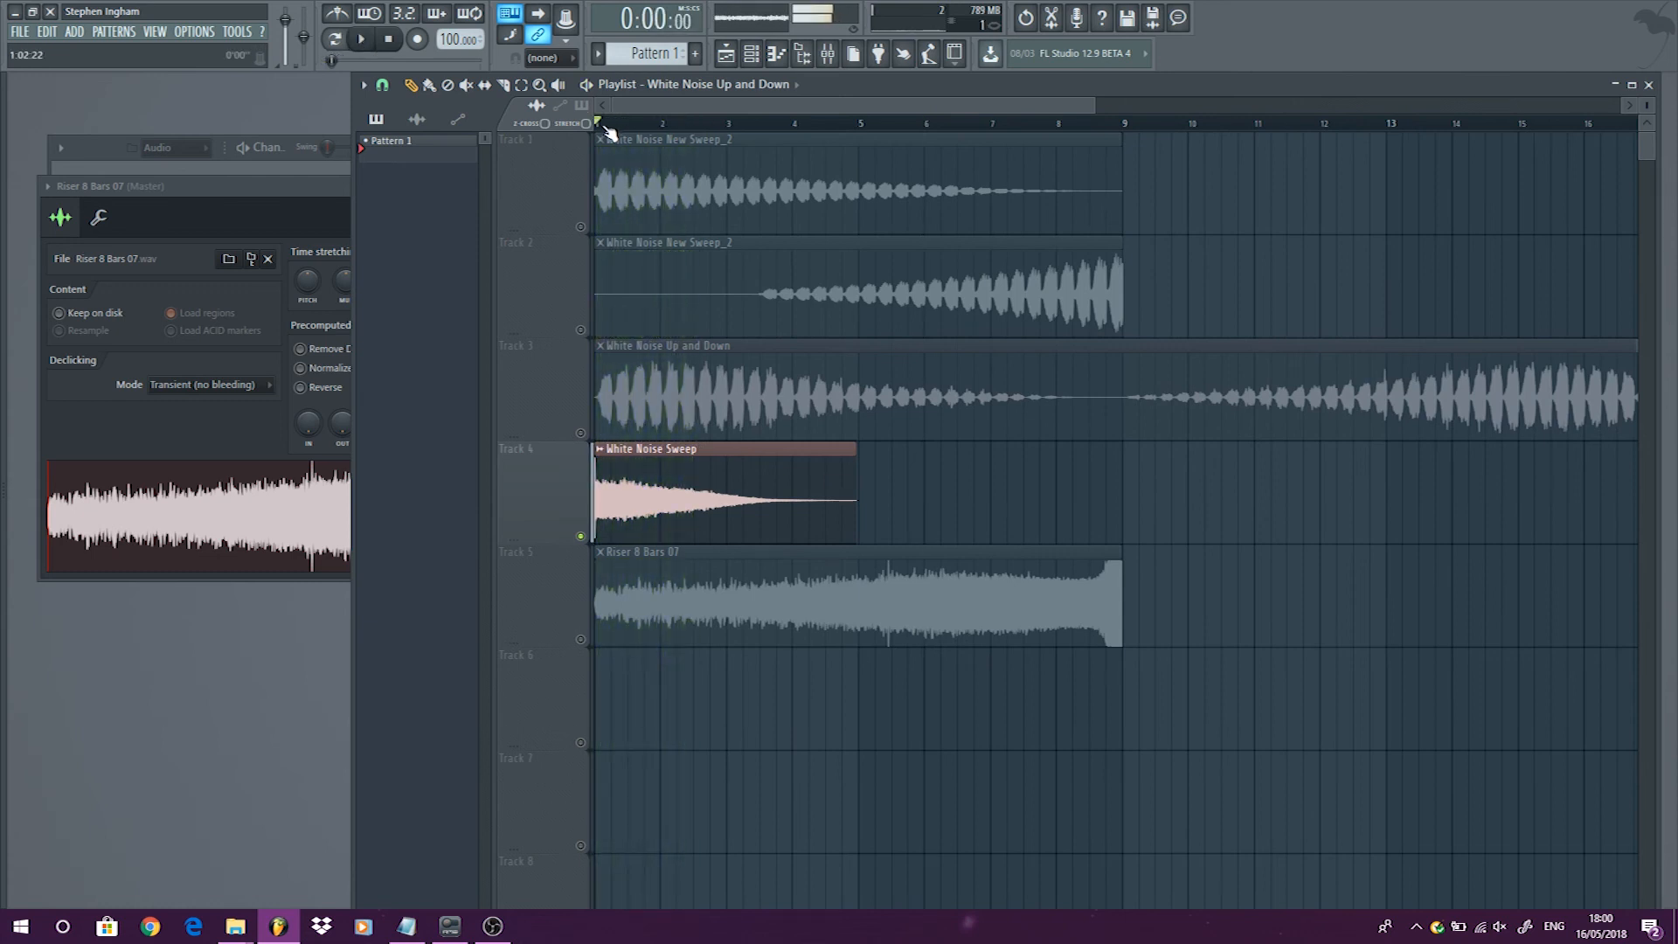
Solo the Riser 8 Bars 07 track and play it from bar 1, skipping ahead to about bar 7.
{"action": "right_click", "coordinate": [582, 640]}
{"action": "key", "text": "space"}
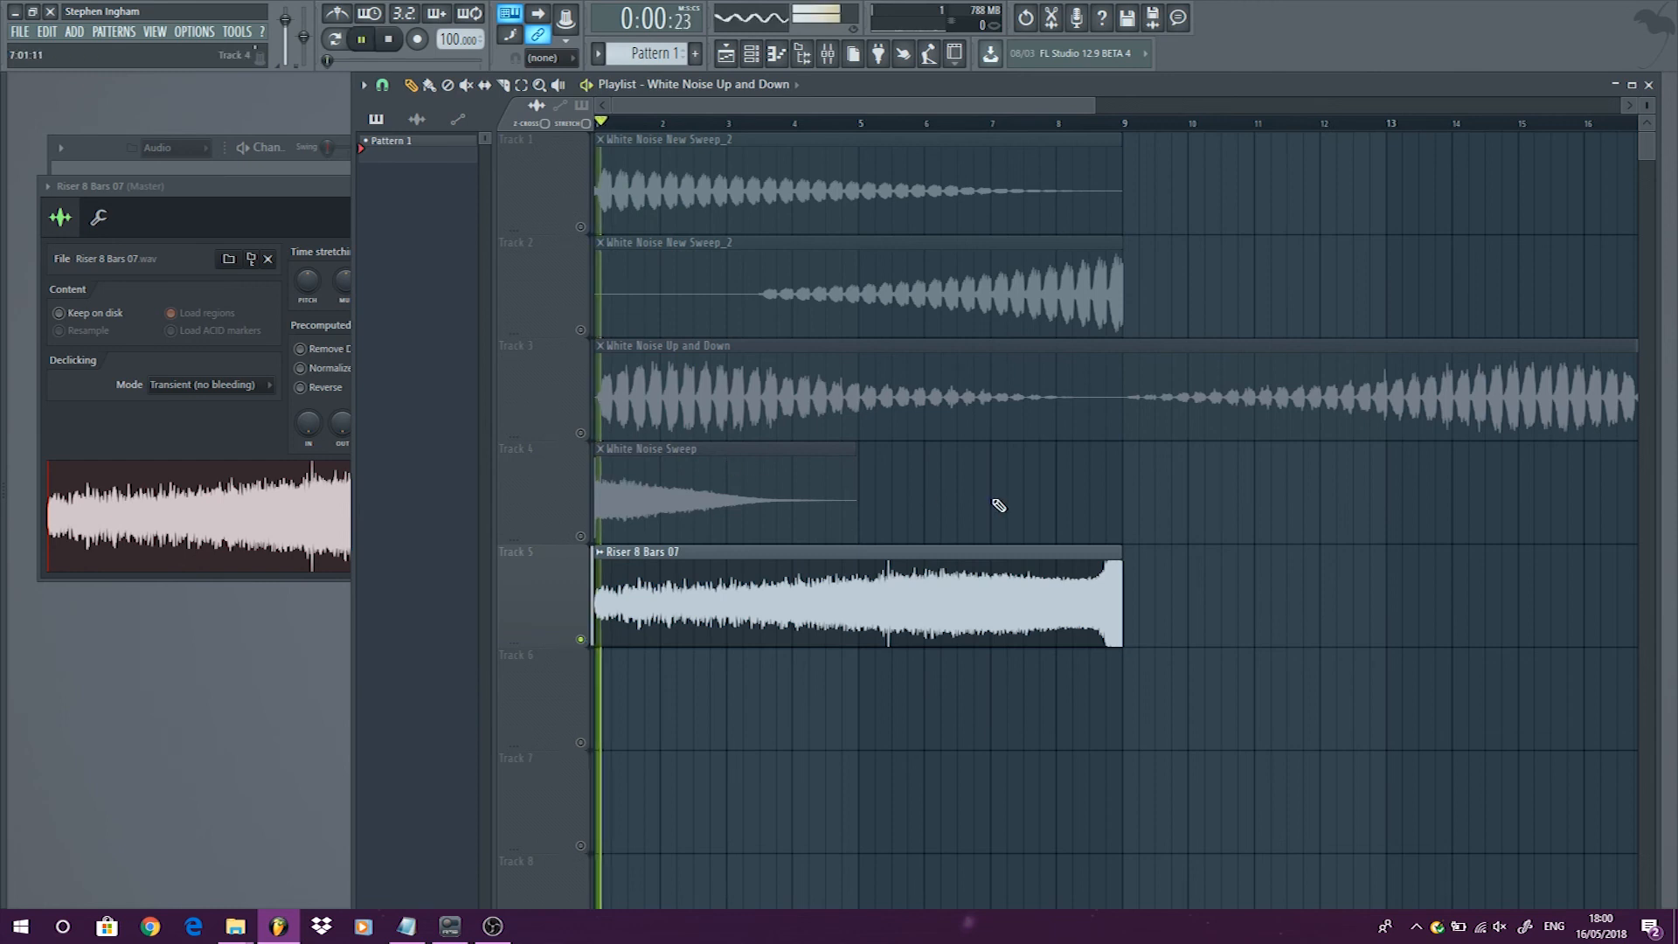
{"action": "left_click", "coordinate": [1012, 123]}
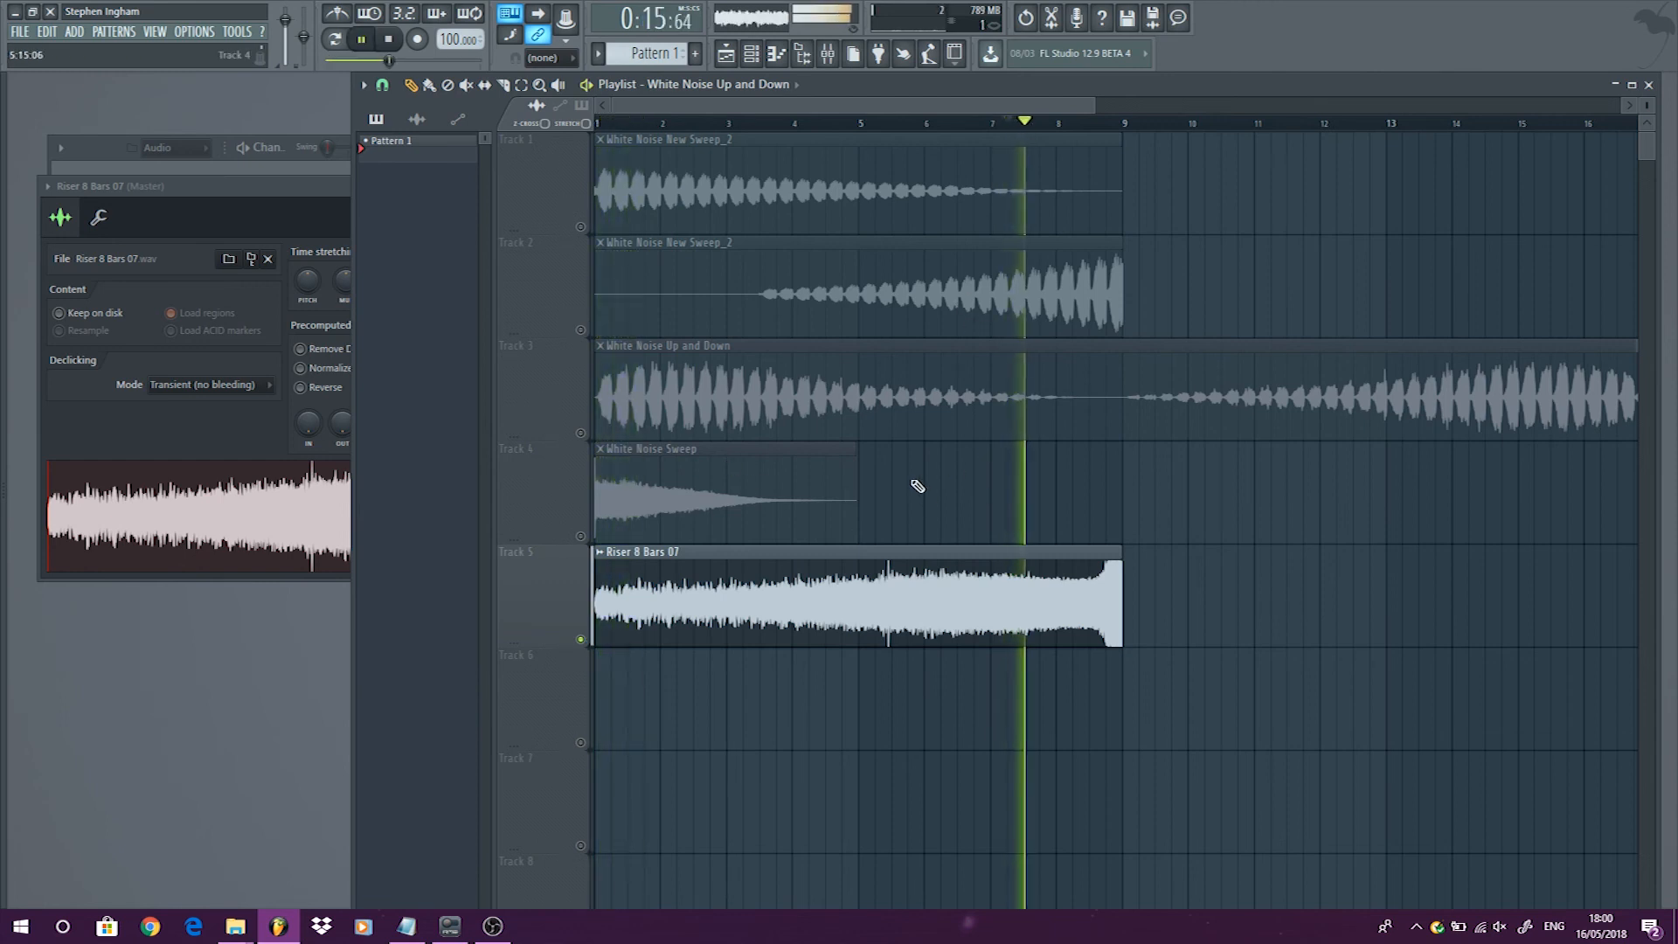
{"action": "scroll", "coordinate": [920, 482], "scroll_direction": "down", "scroll_amount": 1}
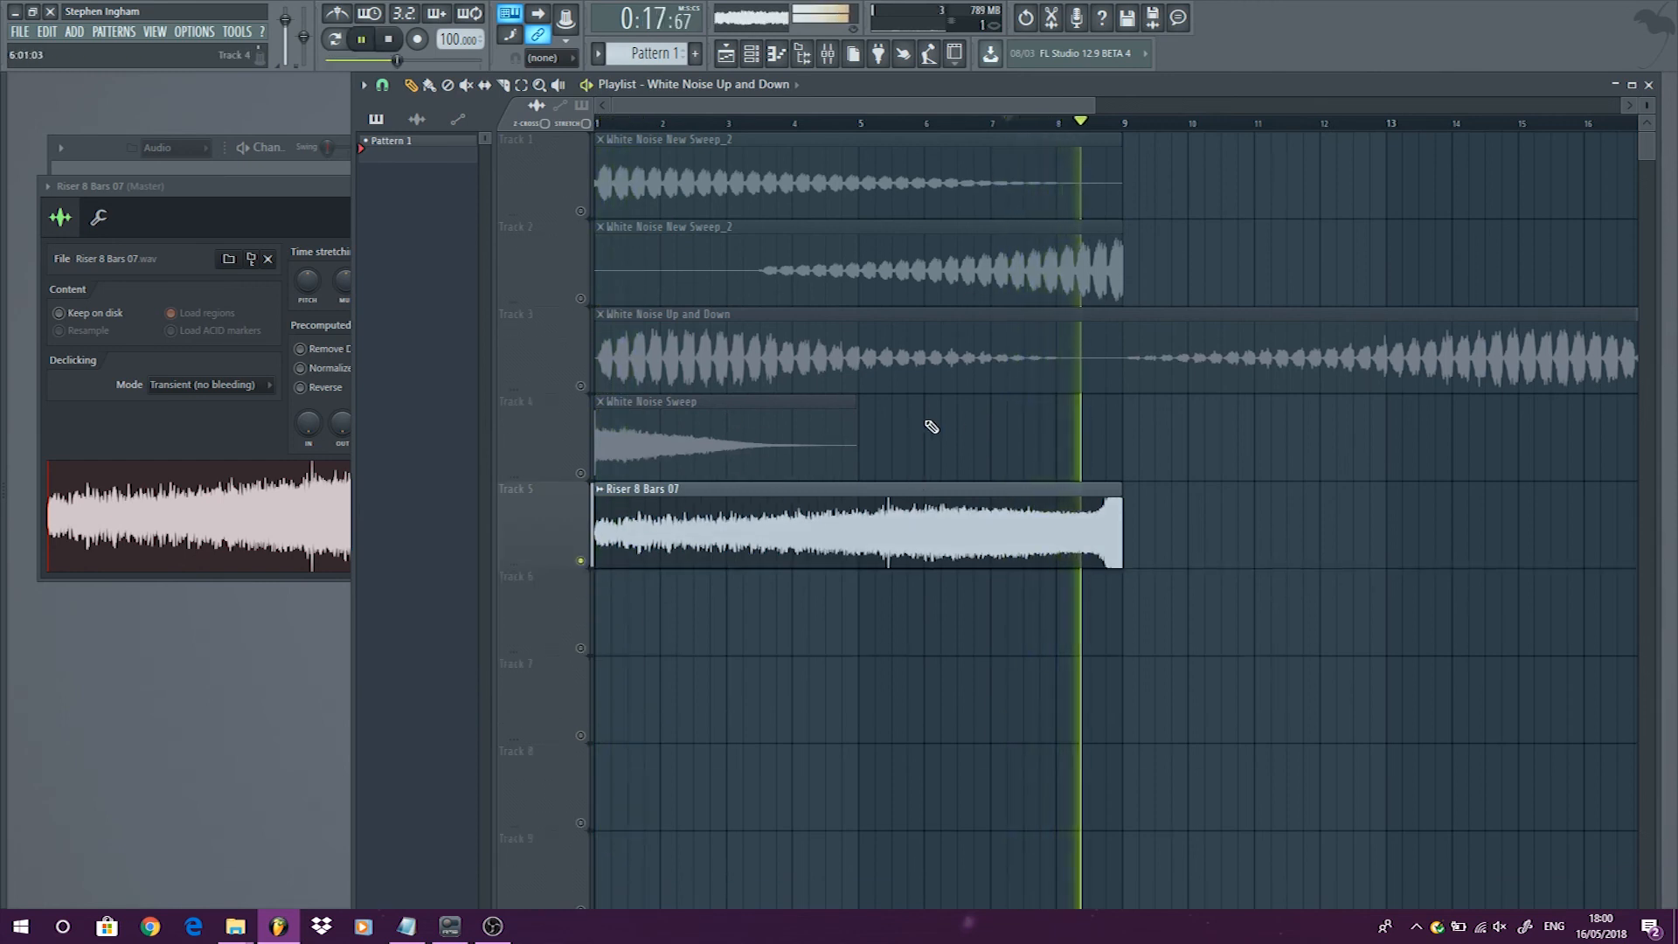
{"action": "key", "text": "space"}
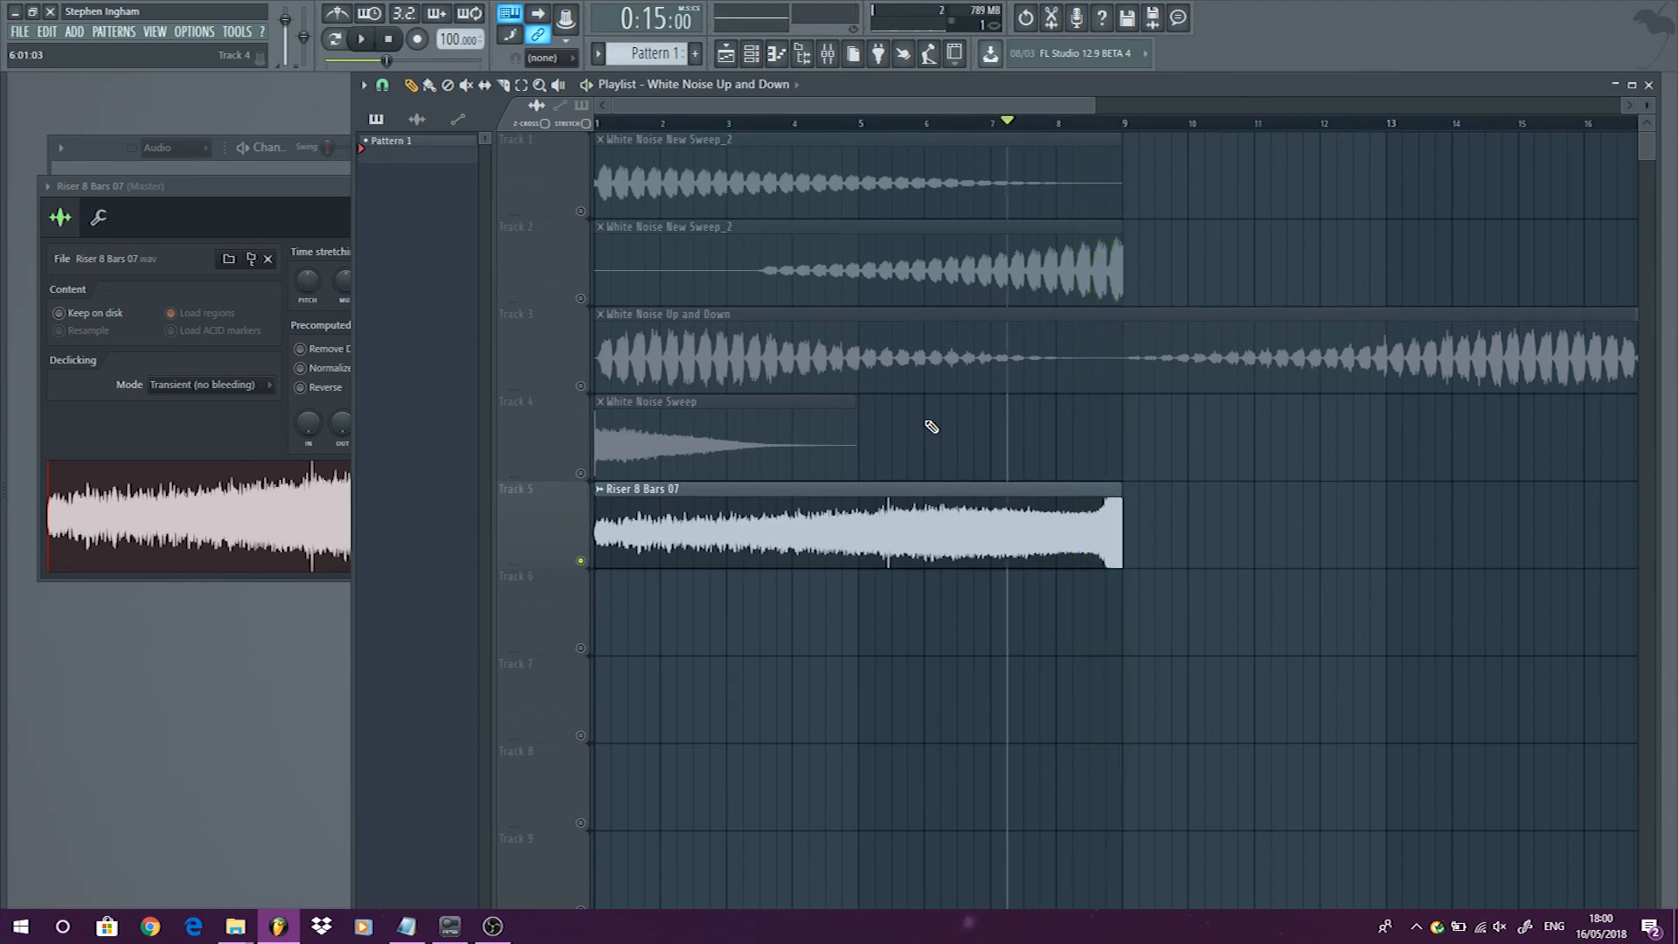
Reverse the Riser 8 Bars 07 sample with a fade-out applied and play it from bar 1.
{"action": "double_click", "coordinate": [635, 508]}
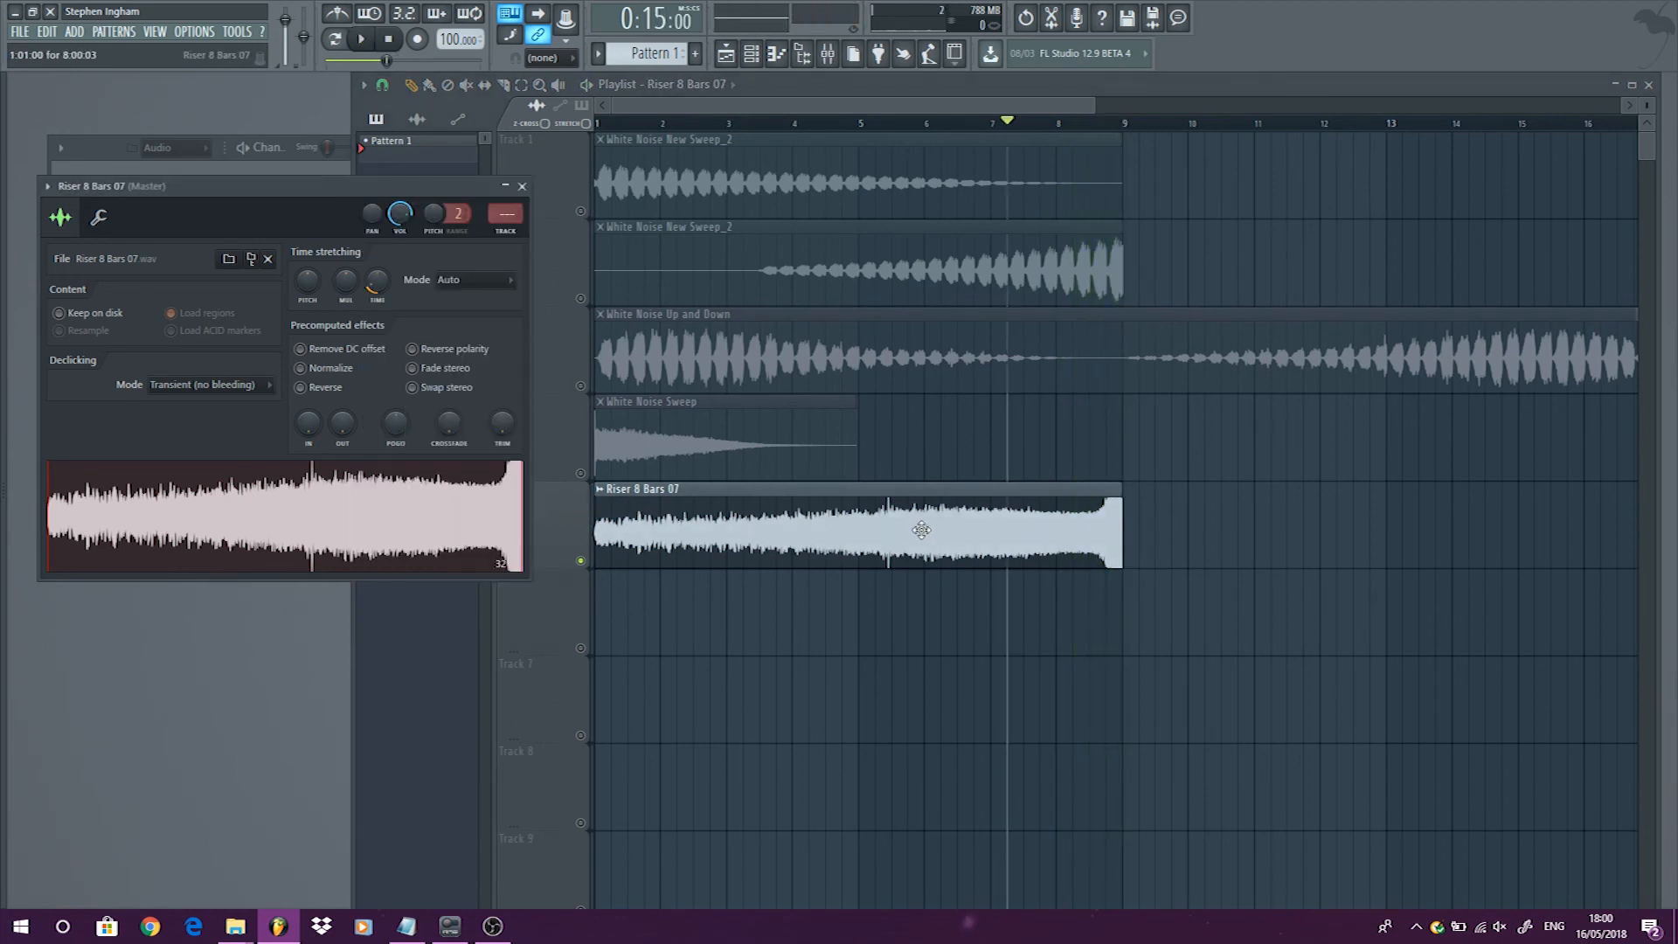
{"action": "left_click", "coordinate": [300, 388]}
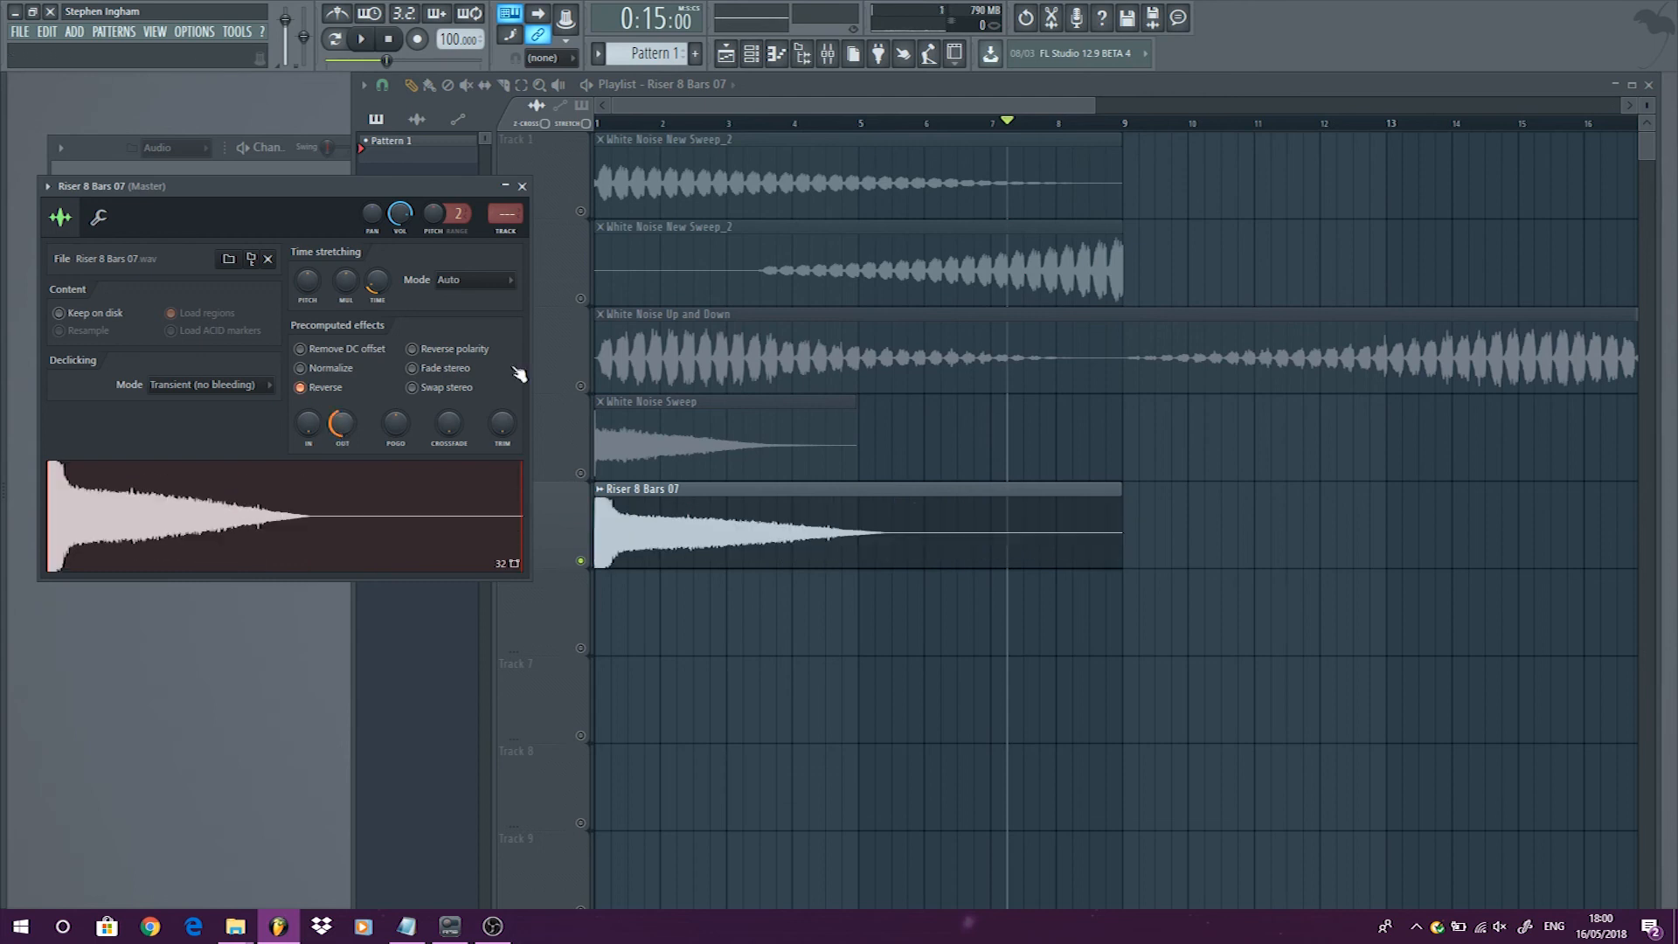
{"action": "left_click", "coordinate": [616, 128]}
{"action": "key", "text": "space"}
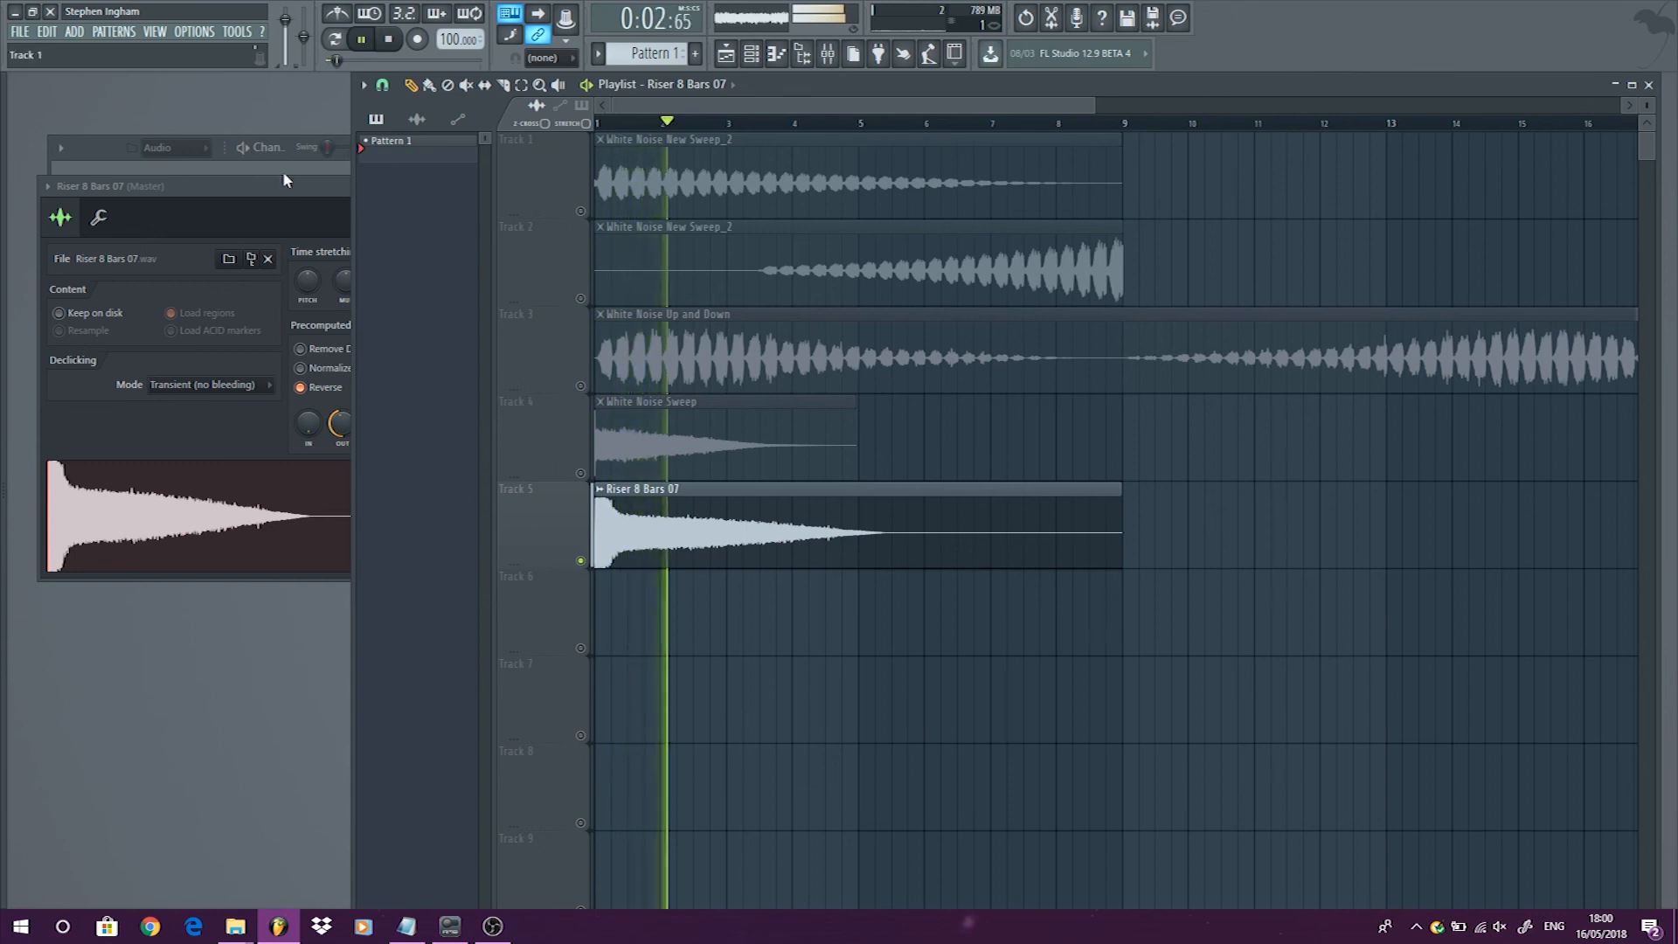
{"action": "key", "text": "space"}
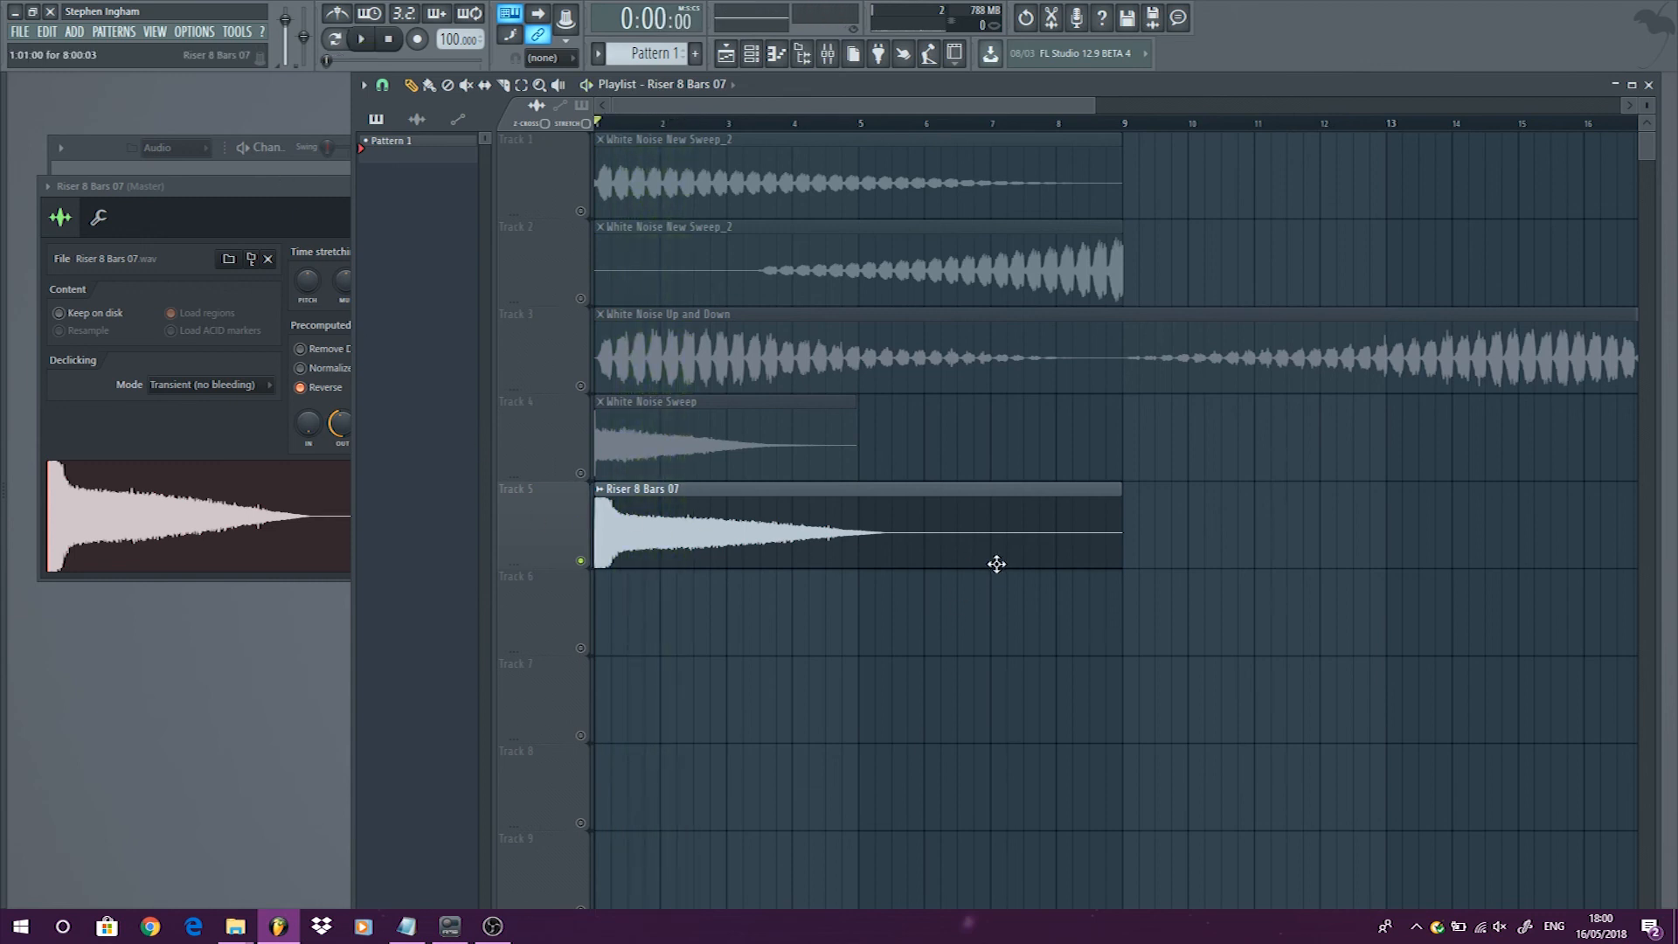
Reverse the White Noise Sweep sample and play it soloed from bar 1.
{"action": "left_click", "coordinate": [688, 403]}
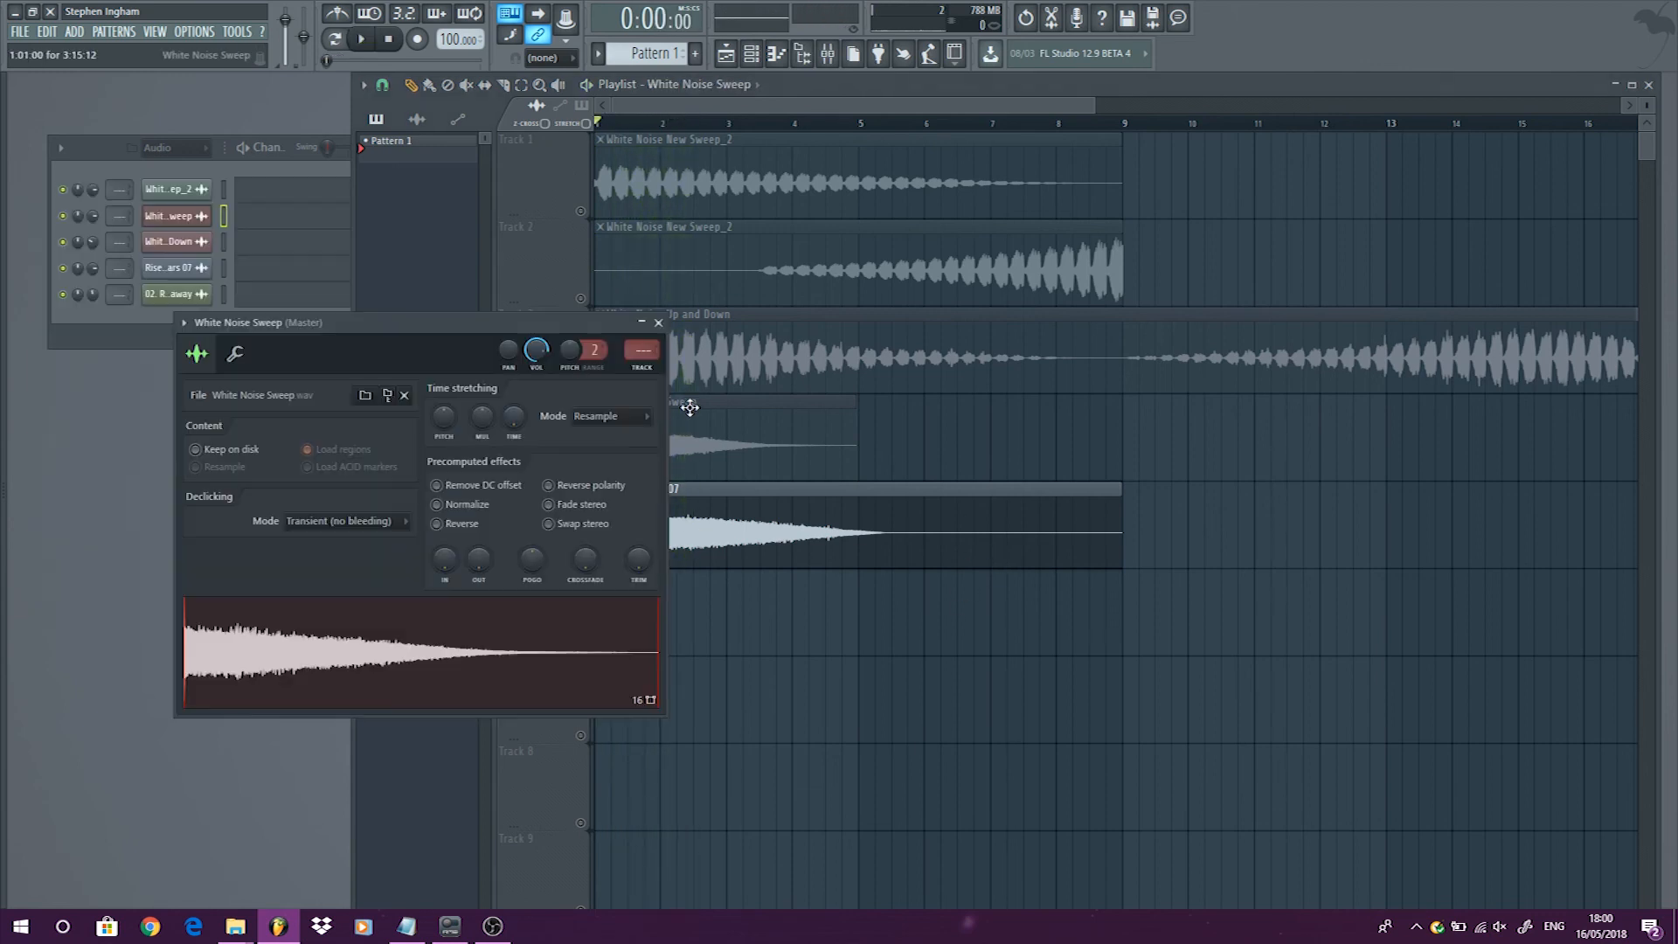
{"action": "left_click", "coordinate": [464, 524]}
{"action": "left_click", "coordinate": [809, 438]}
{"action": "left_click", "coordinate": [592, 474]}
{"action": "key", "text": "space"}
{"action": "left_click_drag", "start_coordinate": [312, 315], "coordinate": [250, 235]}
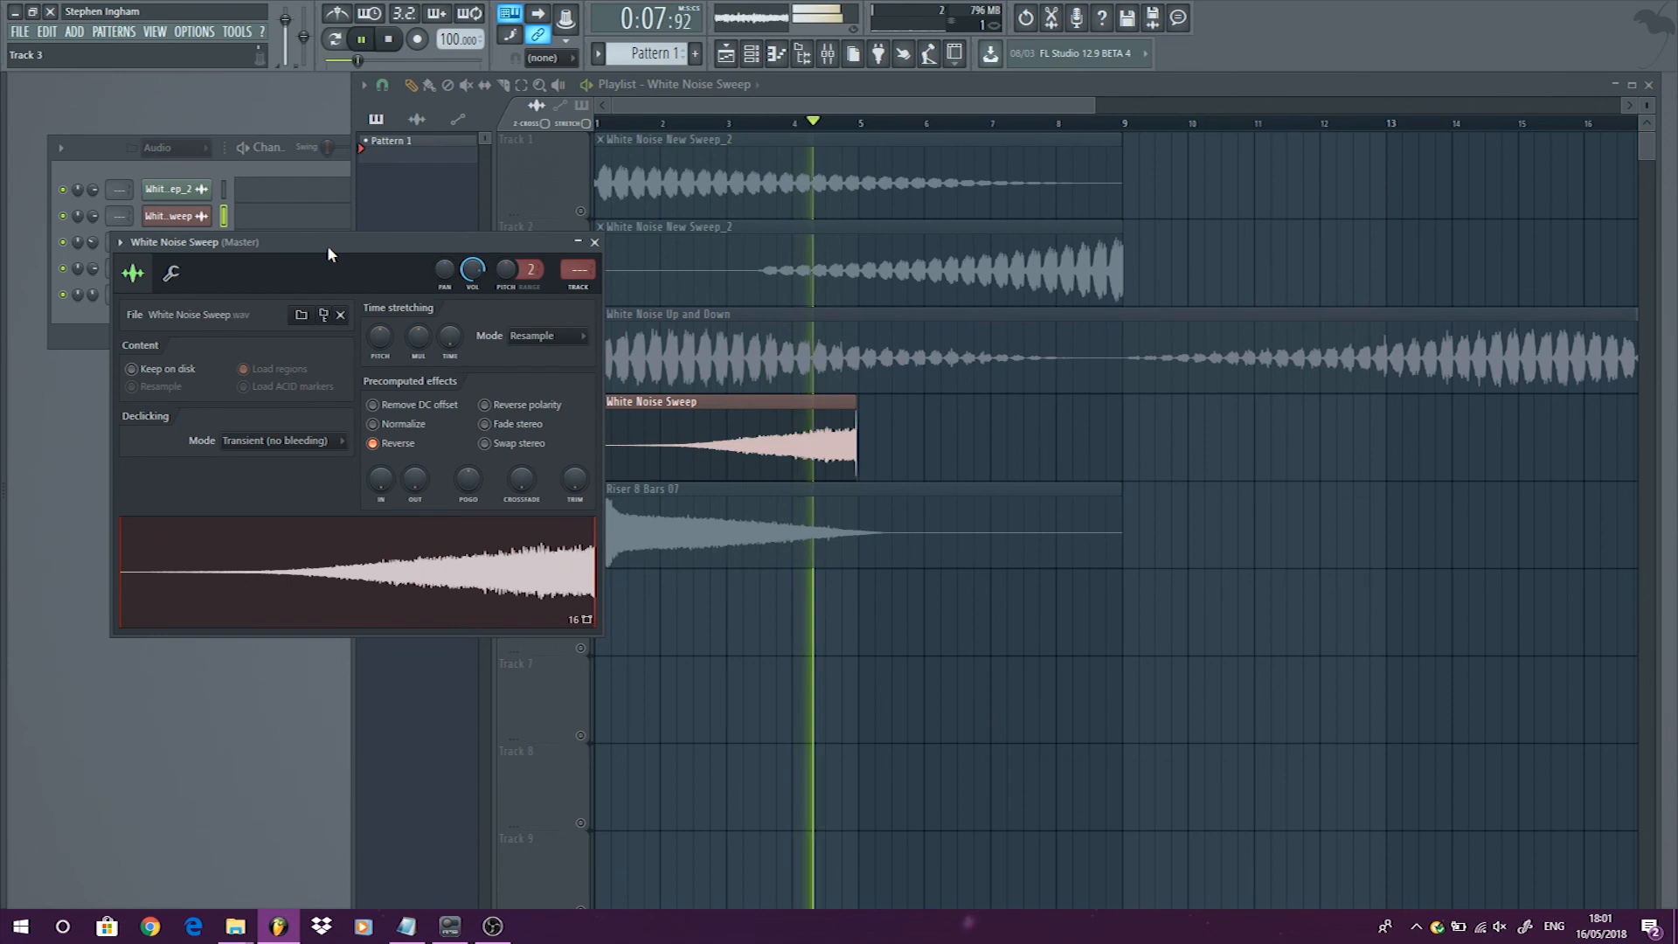
Stop playback and close the White Noise Sweep sample settings.
{"action": "key", "text": "space"}
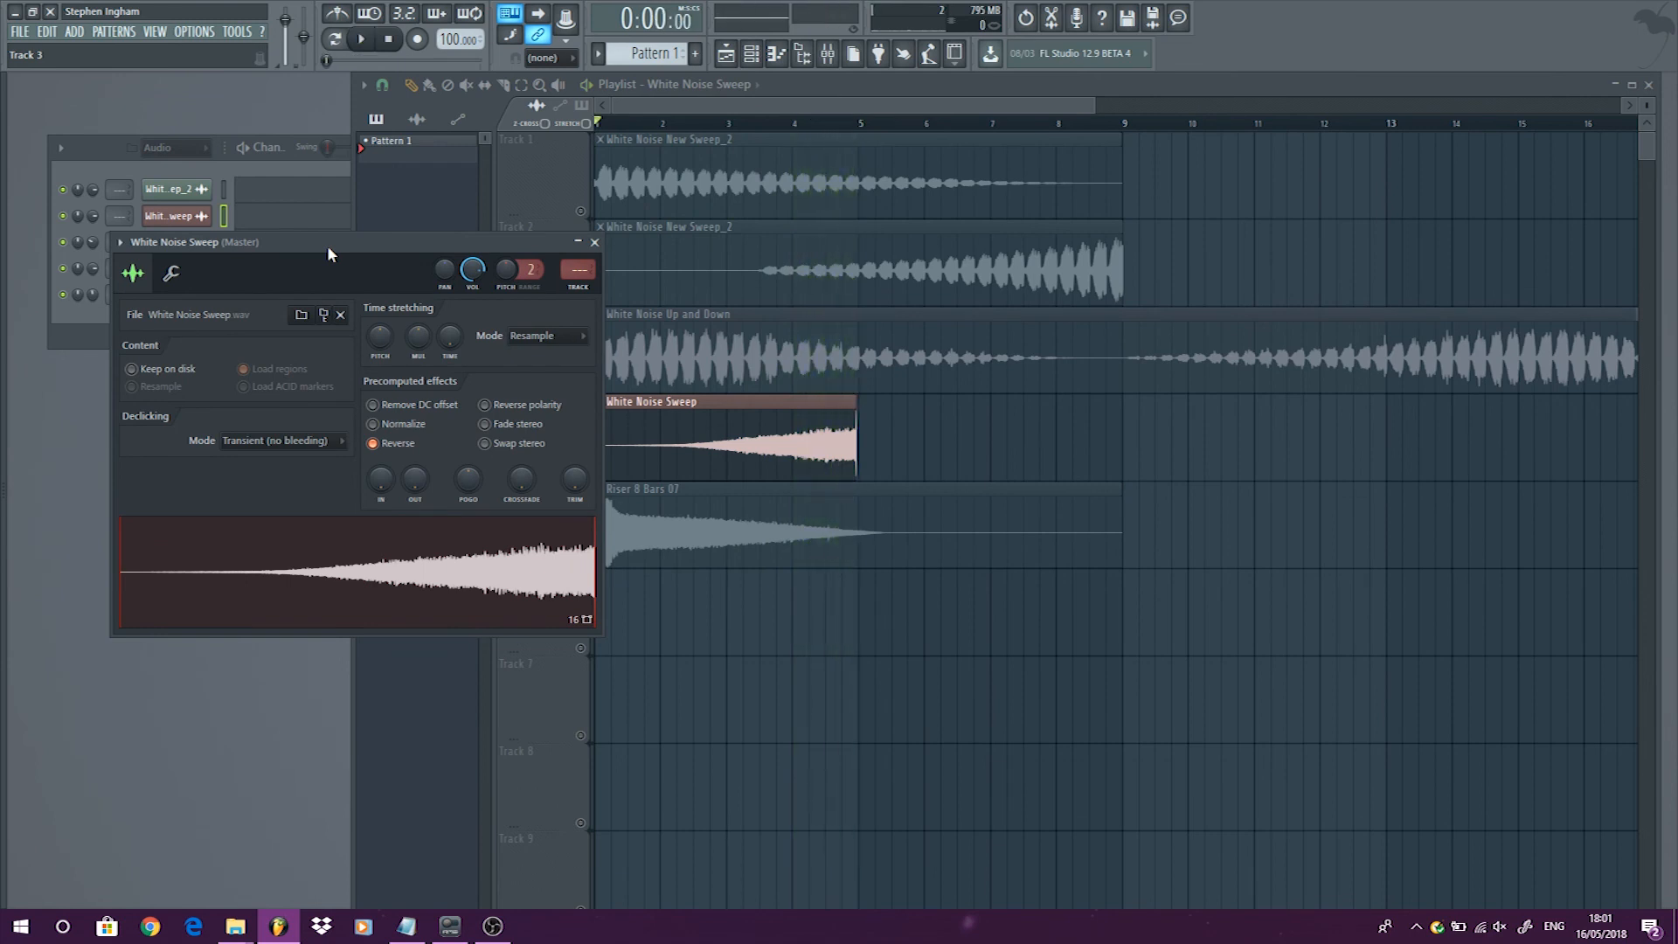
{"action": "left_click", "coordinate": [595, 242]}
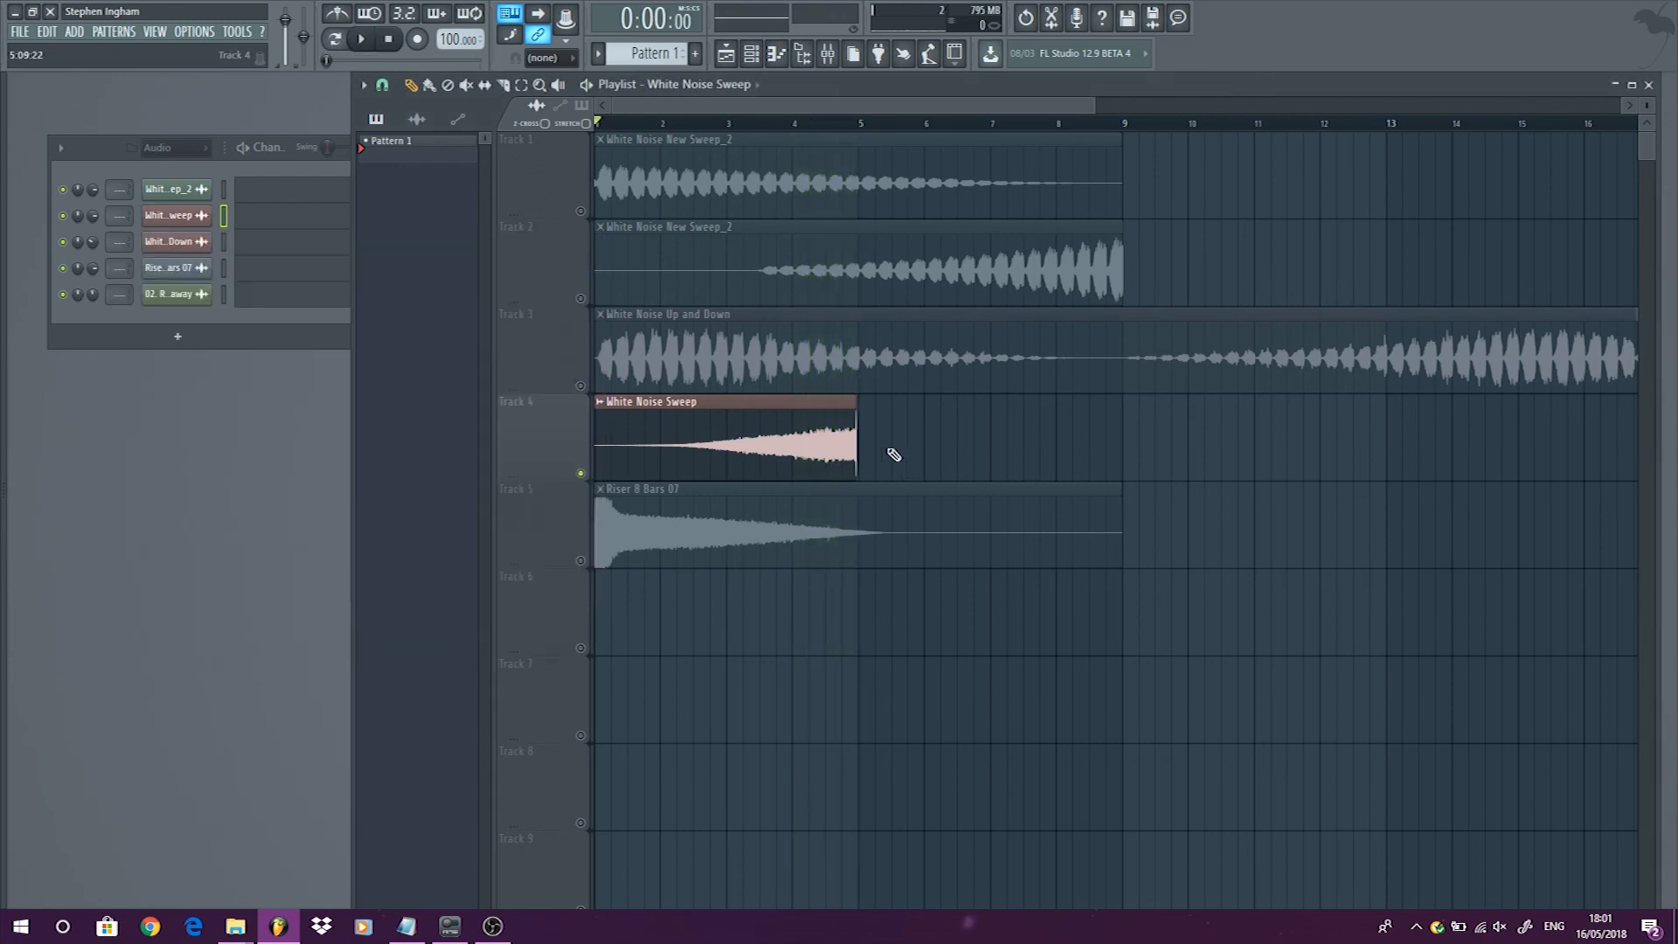
{"action": "scroll", "coordinate": [906, 447], "scroll_direction": "down", "scroll_amount": 3}
{"action": "scroll", "coordinate": [903, 443], "scroll_direction": "down", "scroll_amount": 2}
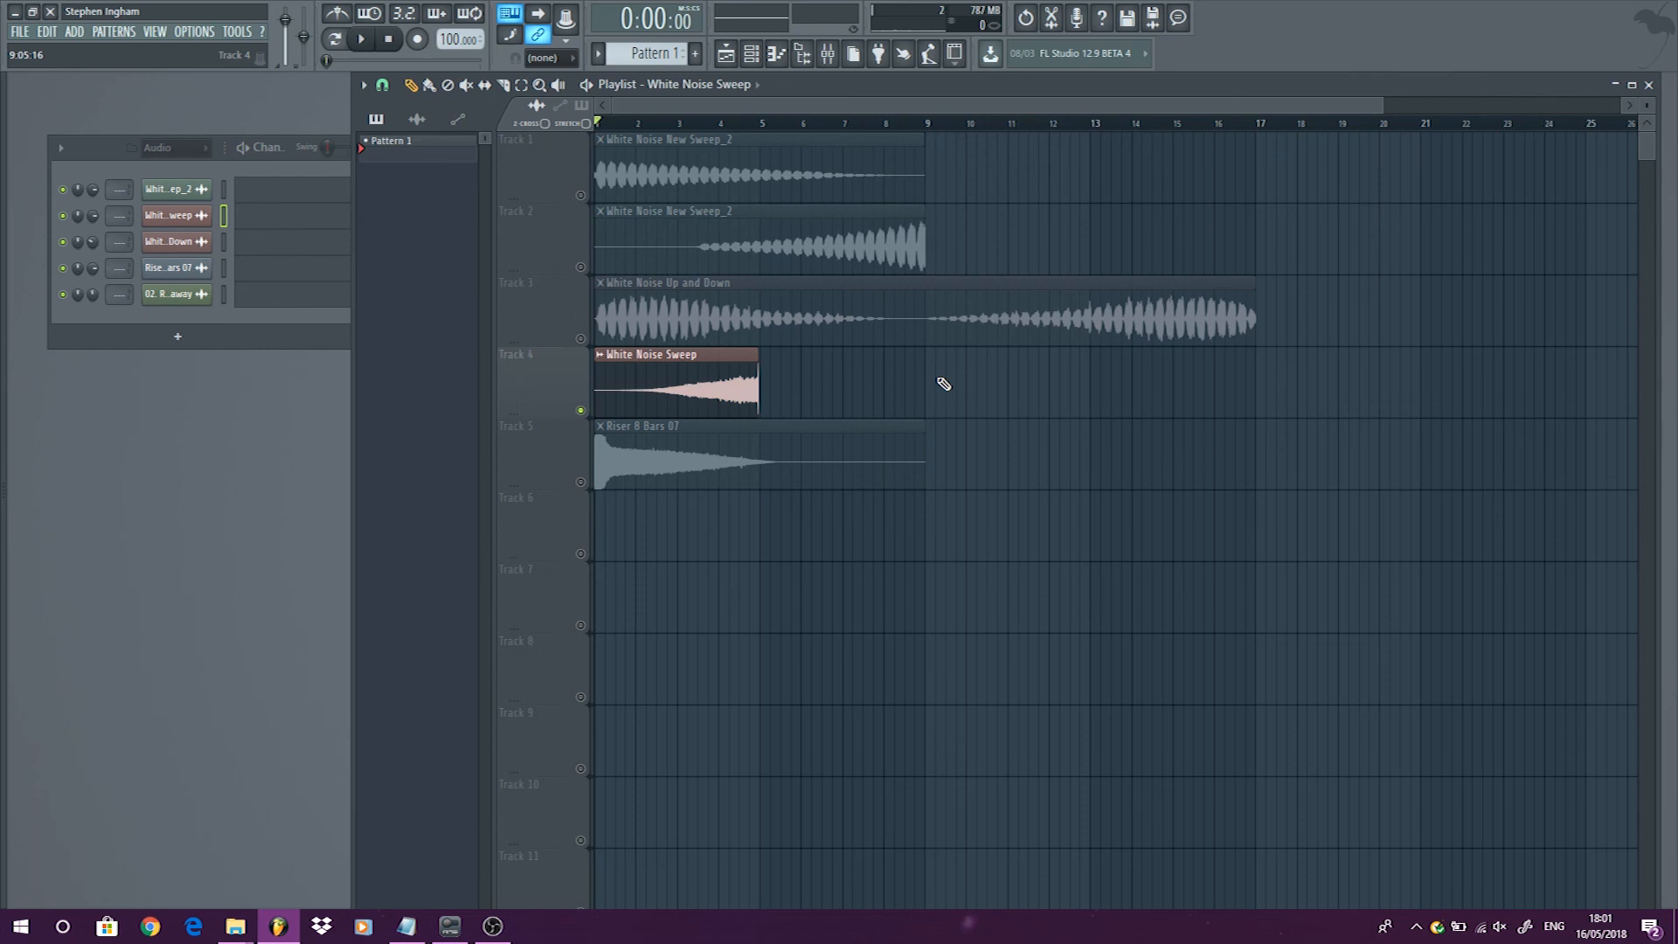
Inspect the time-stretching settings of the White Noise New Sweep_2 and White Noise Up and Down samples.
{"action": "double_click", "coordinate": [754, 169]}
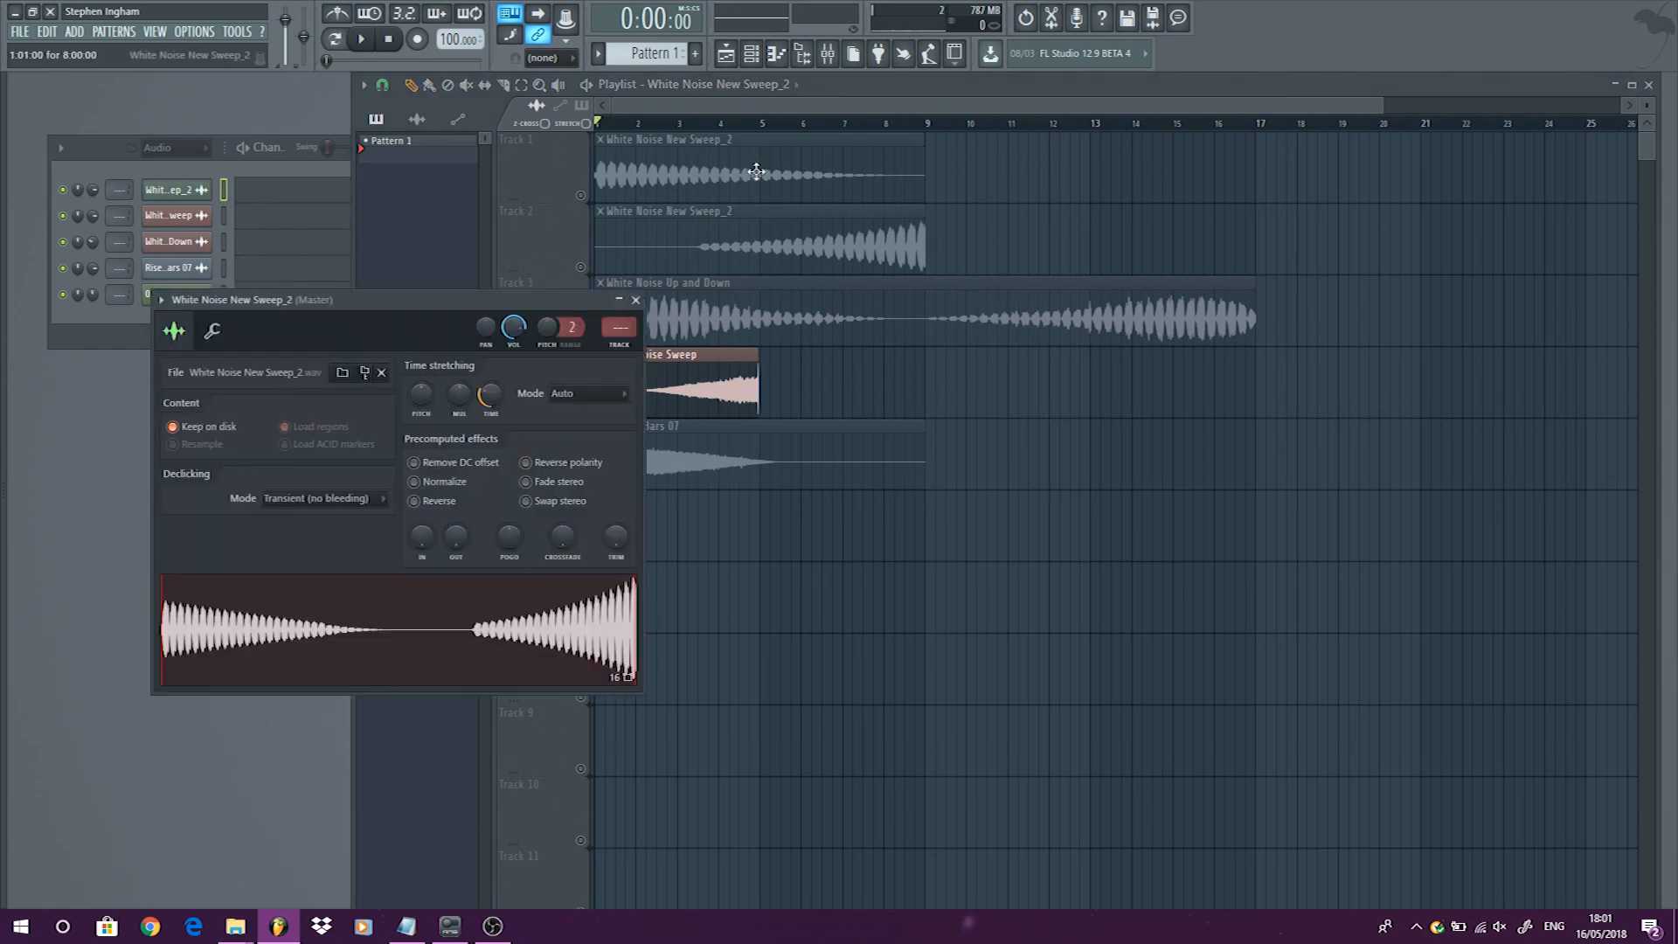
{"action": "right_click", "coordinate": [885, 393]}
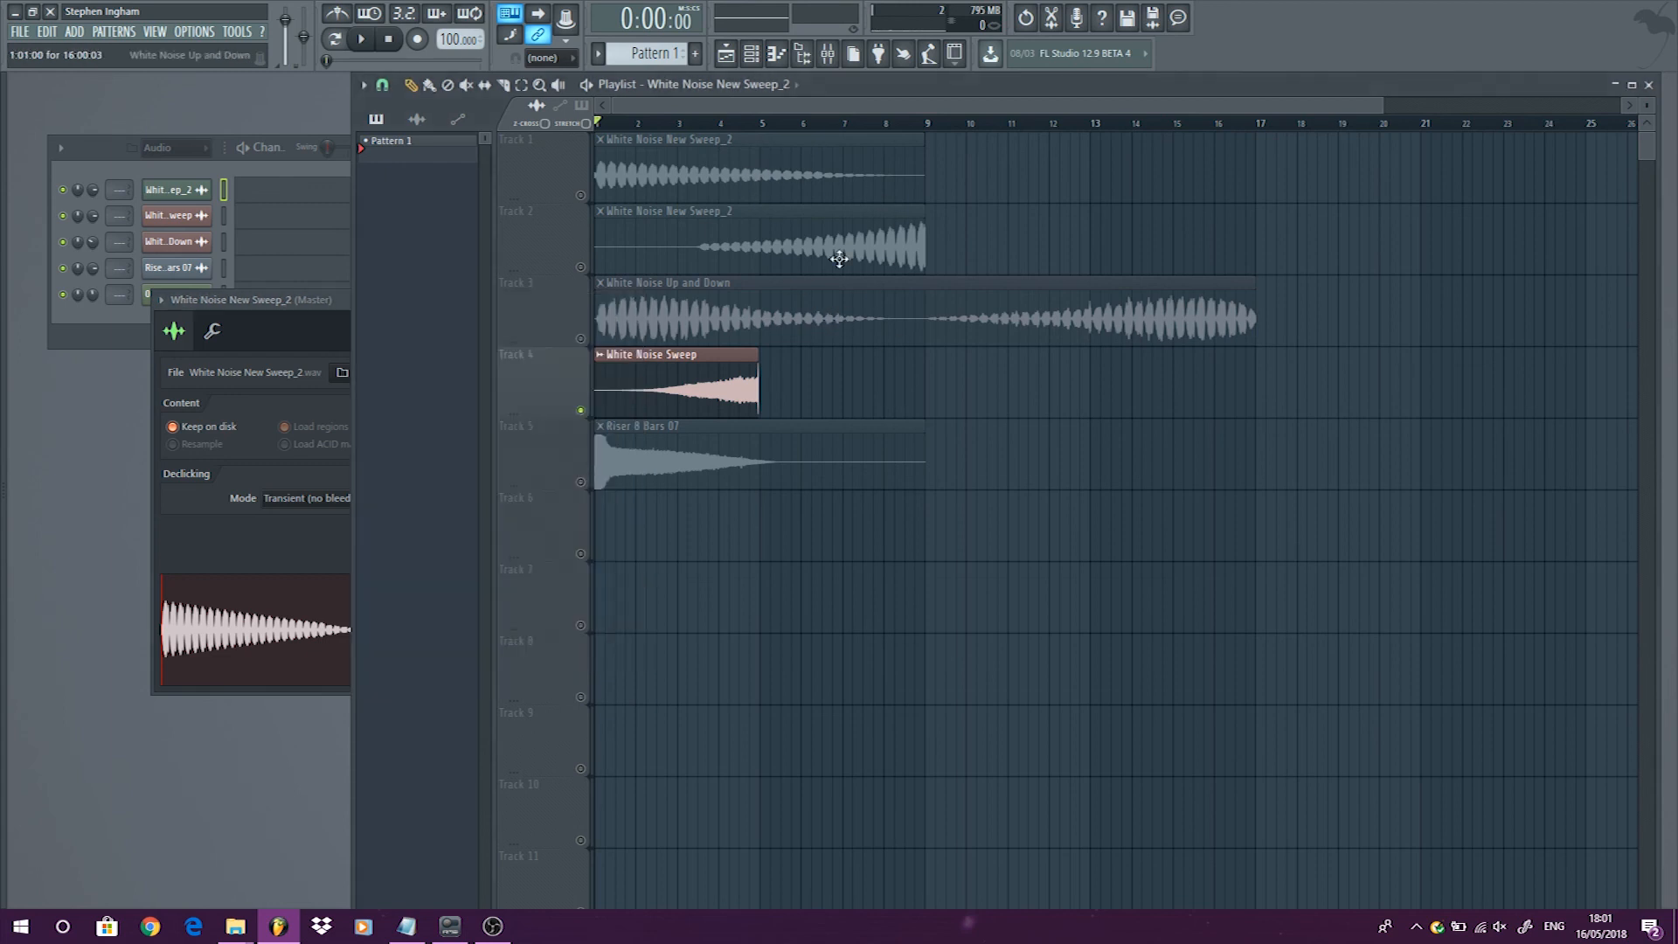
{"action": "double_click", "coordinate": [787, 310]}
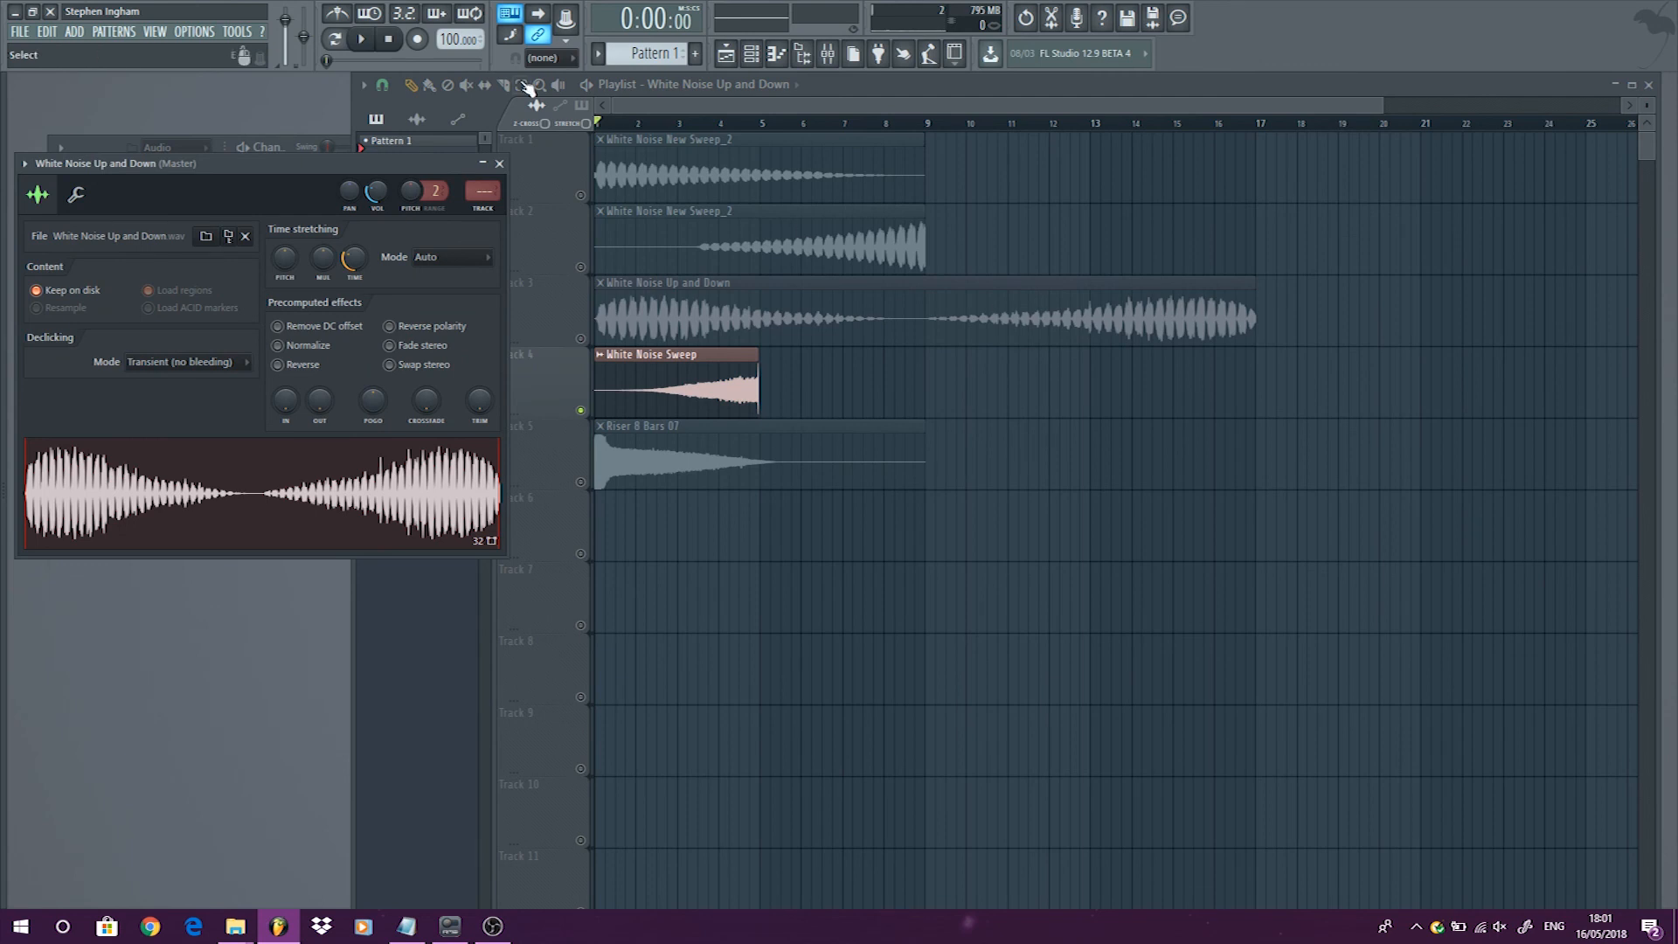
Remove the White Noise Sweep clip from Track 4 and raise the project tempo to 175 BPM without restretching the channels.
{"action": "mouse_move", "coordinate": [447, 48]}
{"action": "left_mouse_down"}
{"action": "mouse_move", "coordinate": [447, 14]}
{"action": "mouse_move", "coordinate": [446, 31]}
{"action": "left_mouse_up"}
{"action": "left_click", "coordinate": [934, 516]}
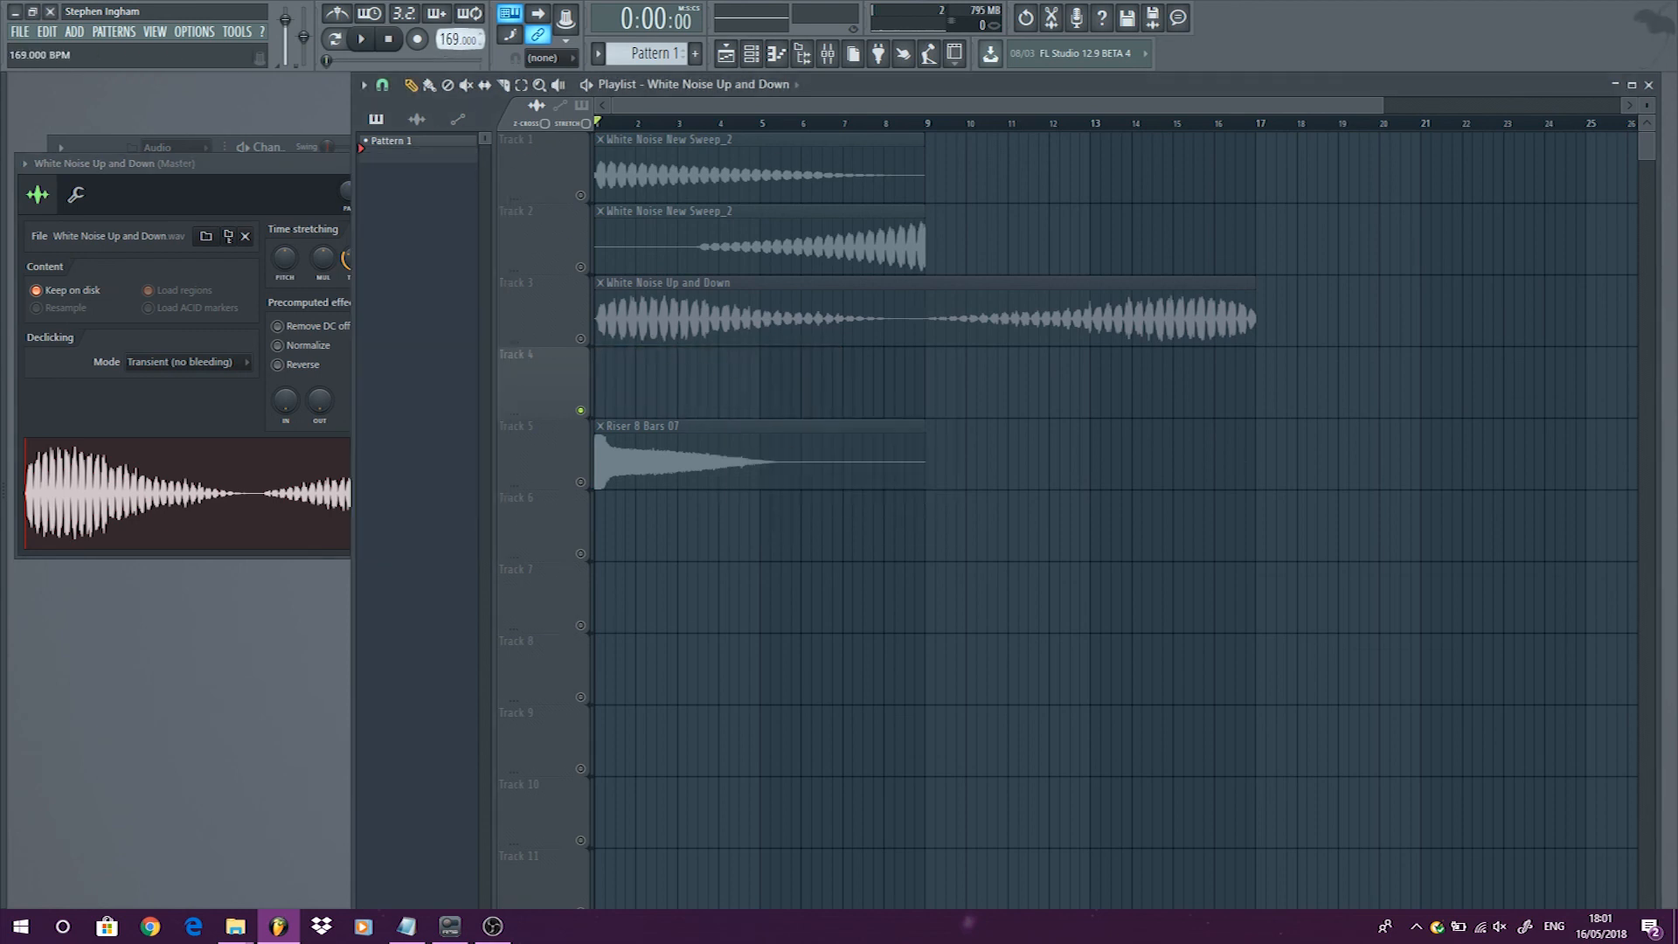
{"action": "left_click_drag", "start_coordinate": [449, 38], "coordinate": [448, 38]}
{"action": "left_click", "coordinate": [924, 513]}
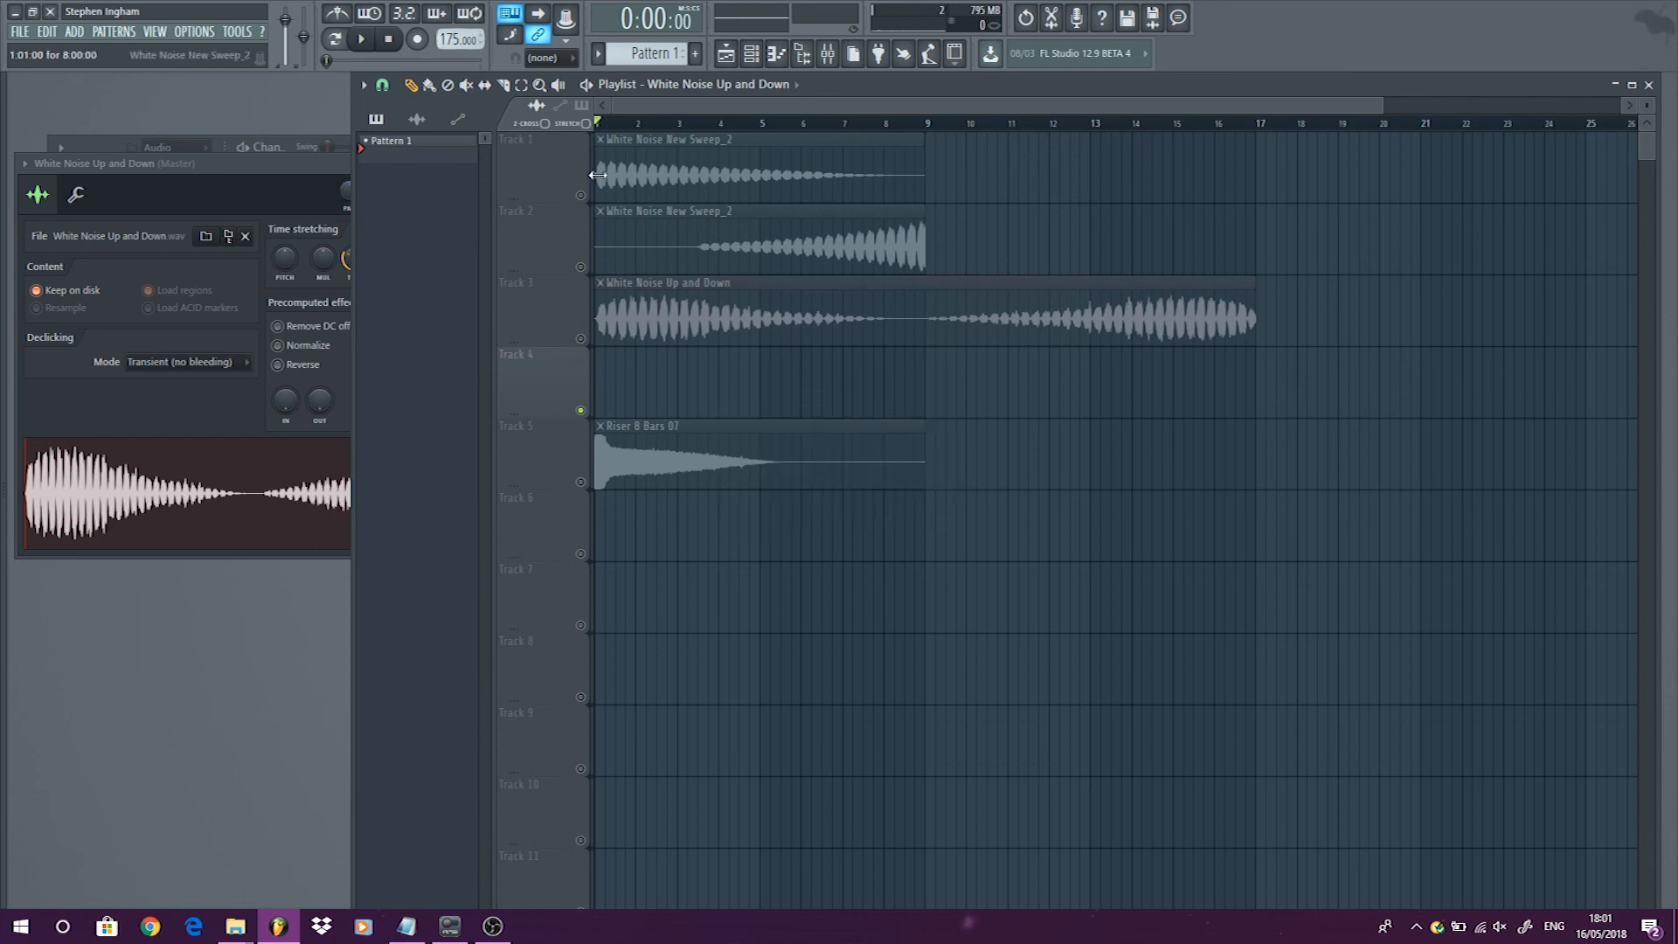
Solo Track 1 and play its White Noise New Sweep_2 clip, and play it again at 113 BPM without restretching the channels.
{"action": "key", "text": "space"}
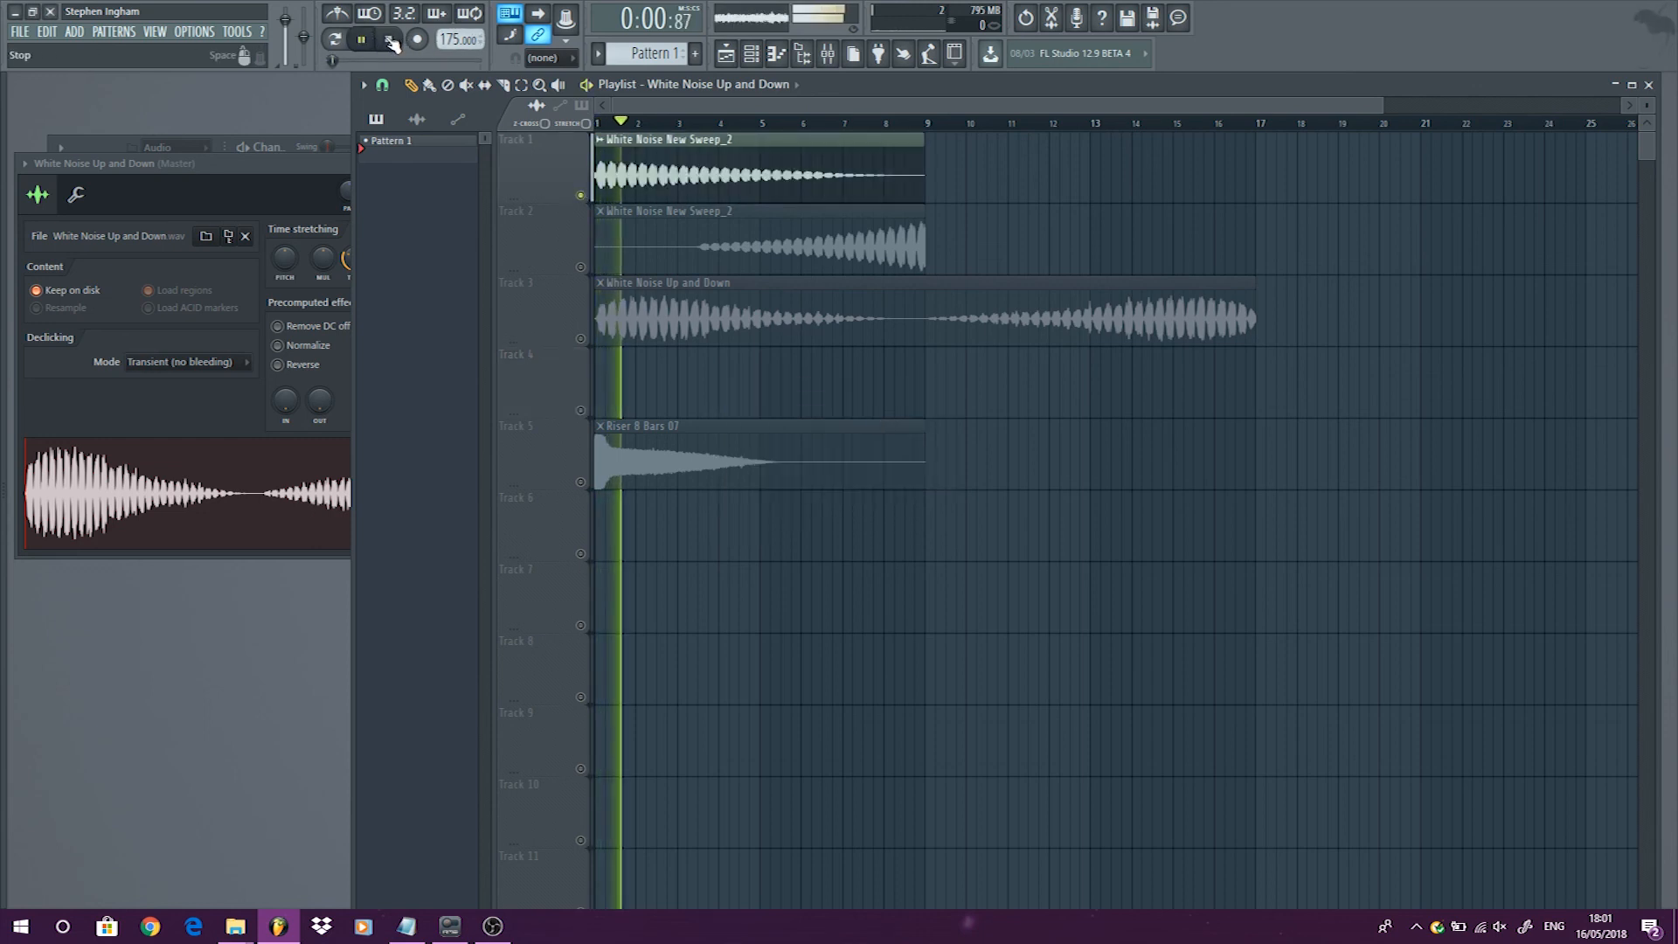
{"action": "key", "text": "space"}
{"action": "left_click_drag", "start_coordinate": [449, 38], "coordinate": [448, 39]}
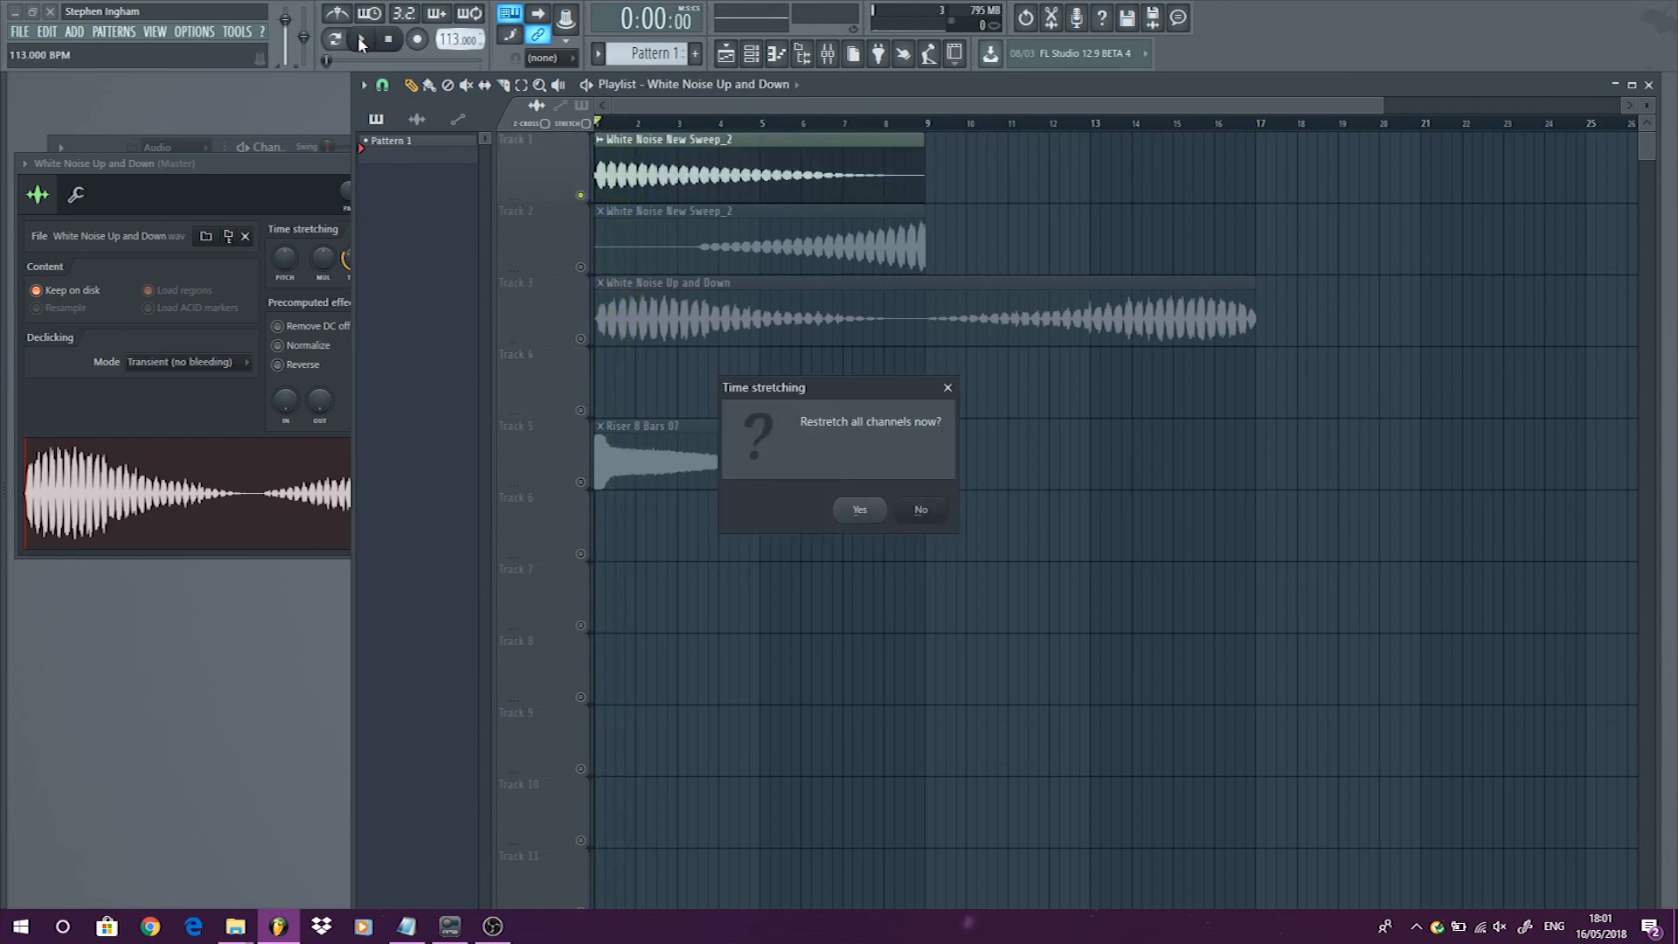
{"action": "left_click", "coordinate": [928, 512]}
{"action": "left_click", "coordinate": [361, 38]}
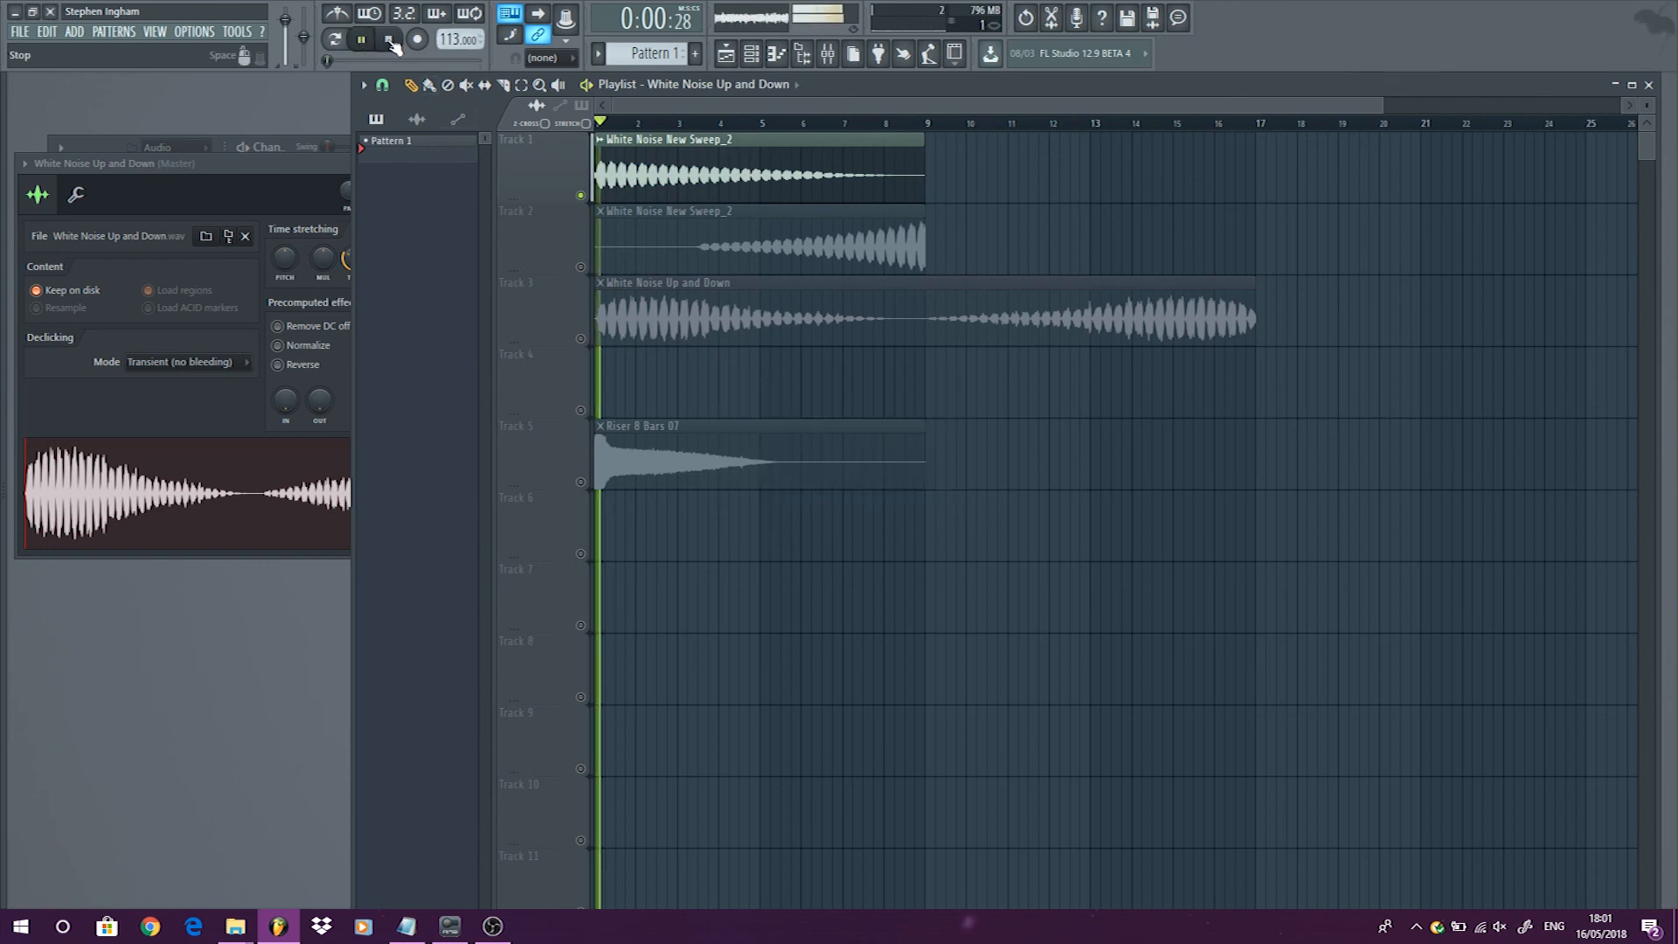
{"action": "left_click", "coordinate": [386, 40]}
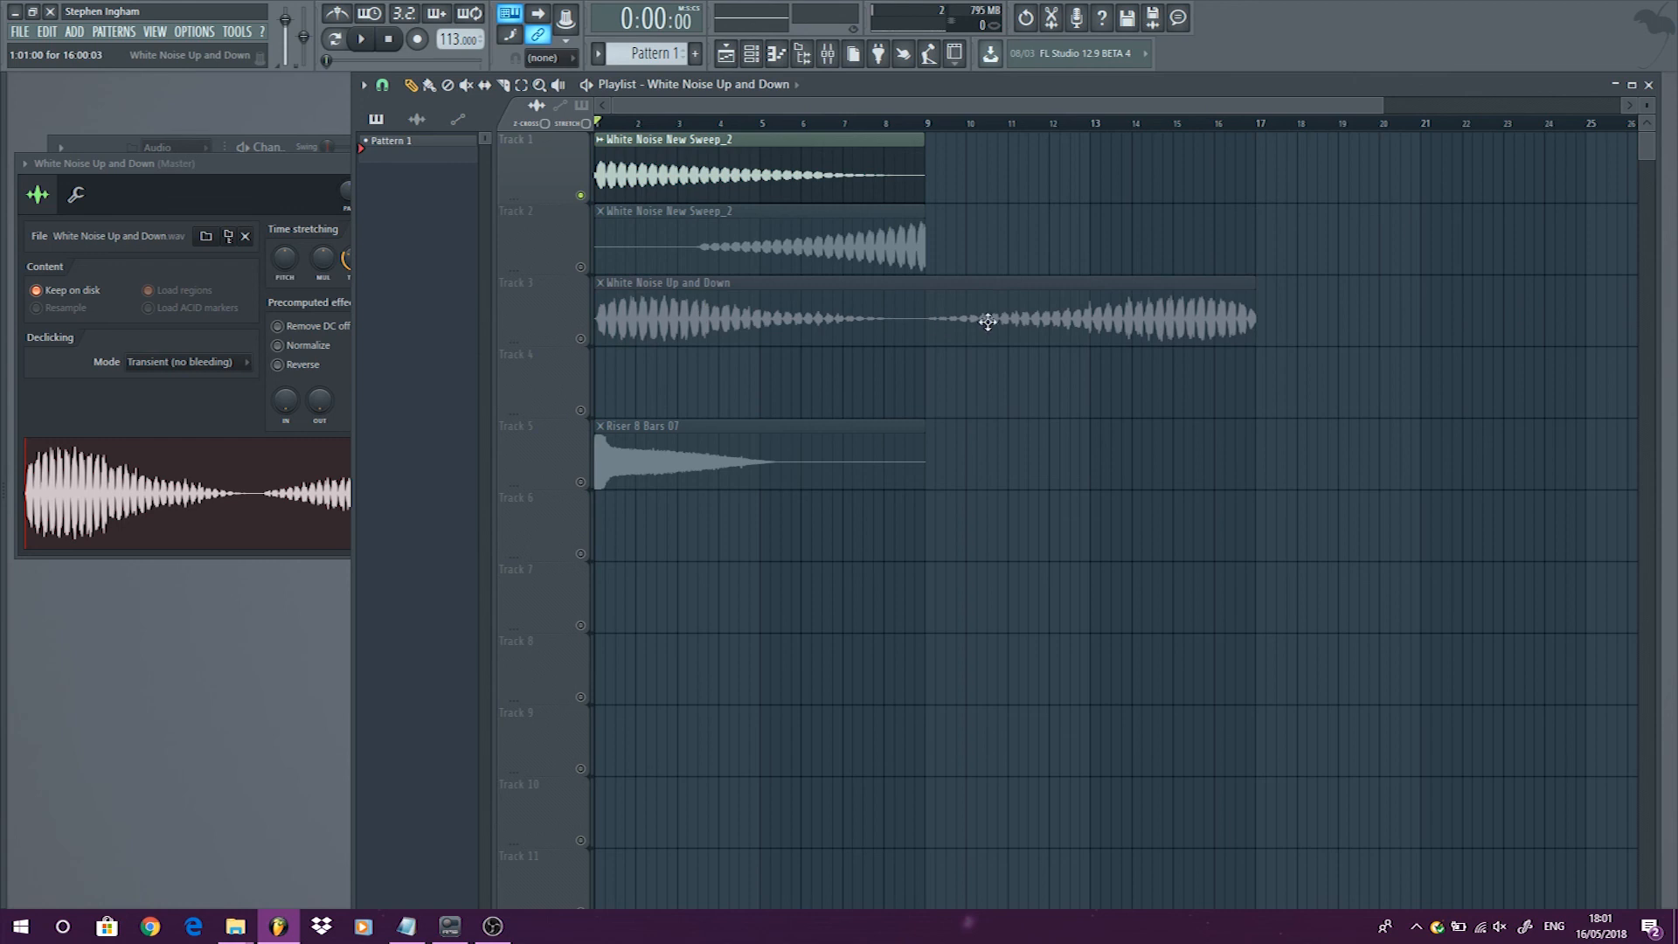
Close the White Noise Up and Down sample settings.
{"action": "left_click", "coordinate": [332, 179]}
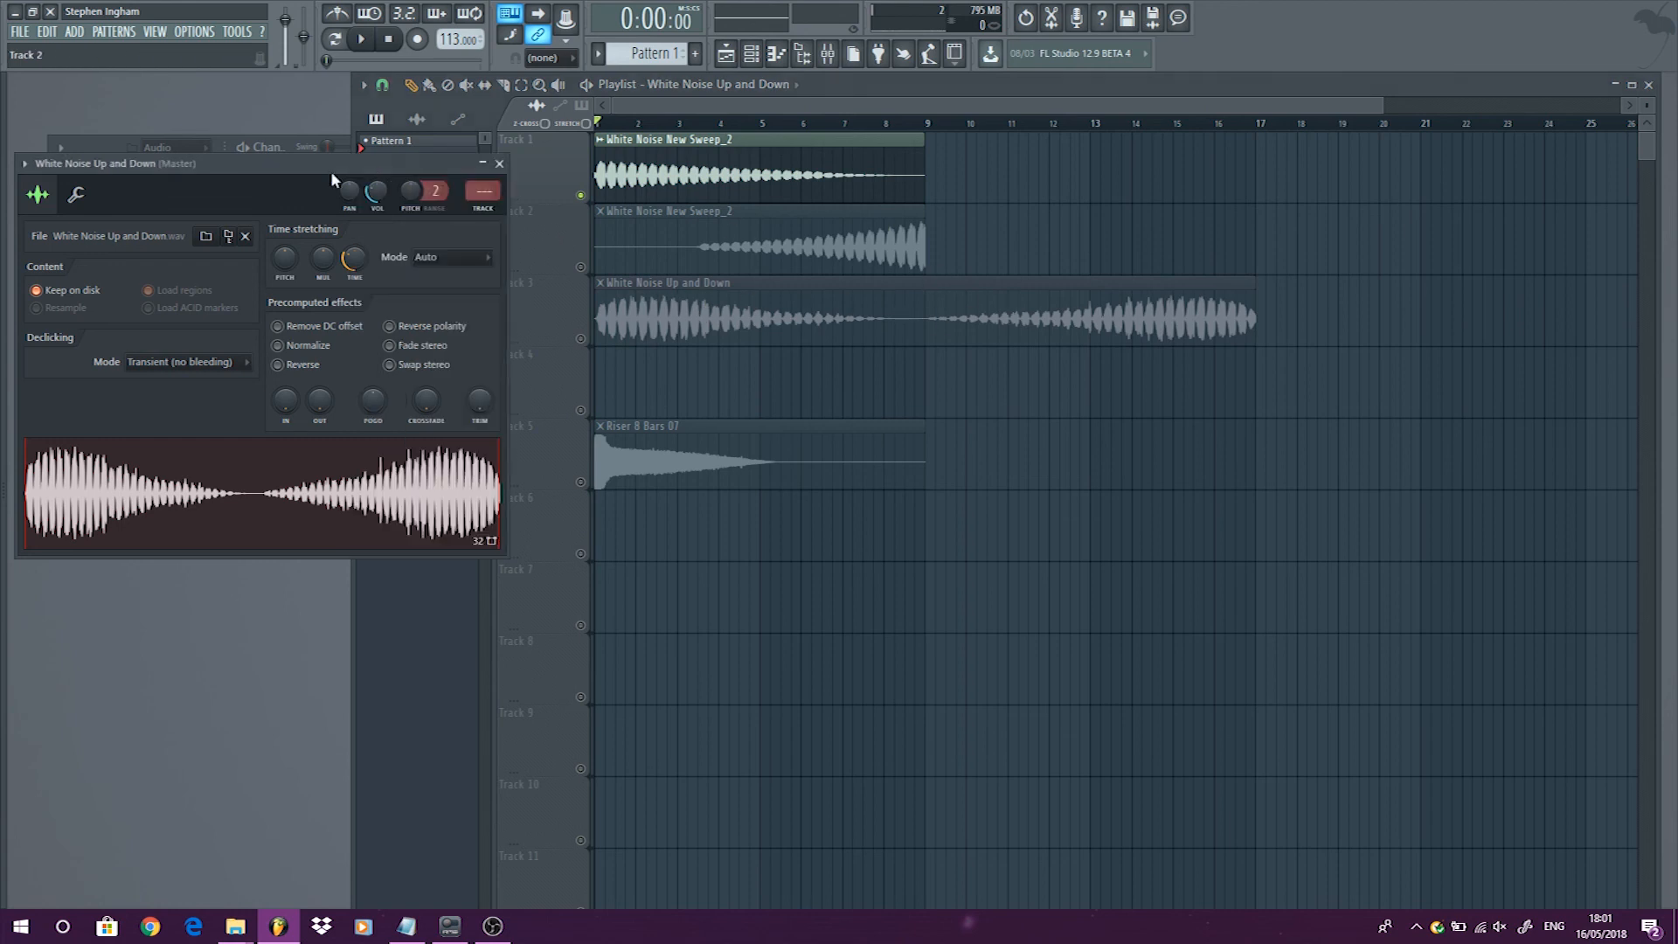
{"action": "left_click", "coordinate": [501, 165]}
{"action": "scroll", "coordinate": [1013, 412], "scroll_direction": "down", "scroll_amount": 2}
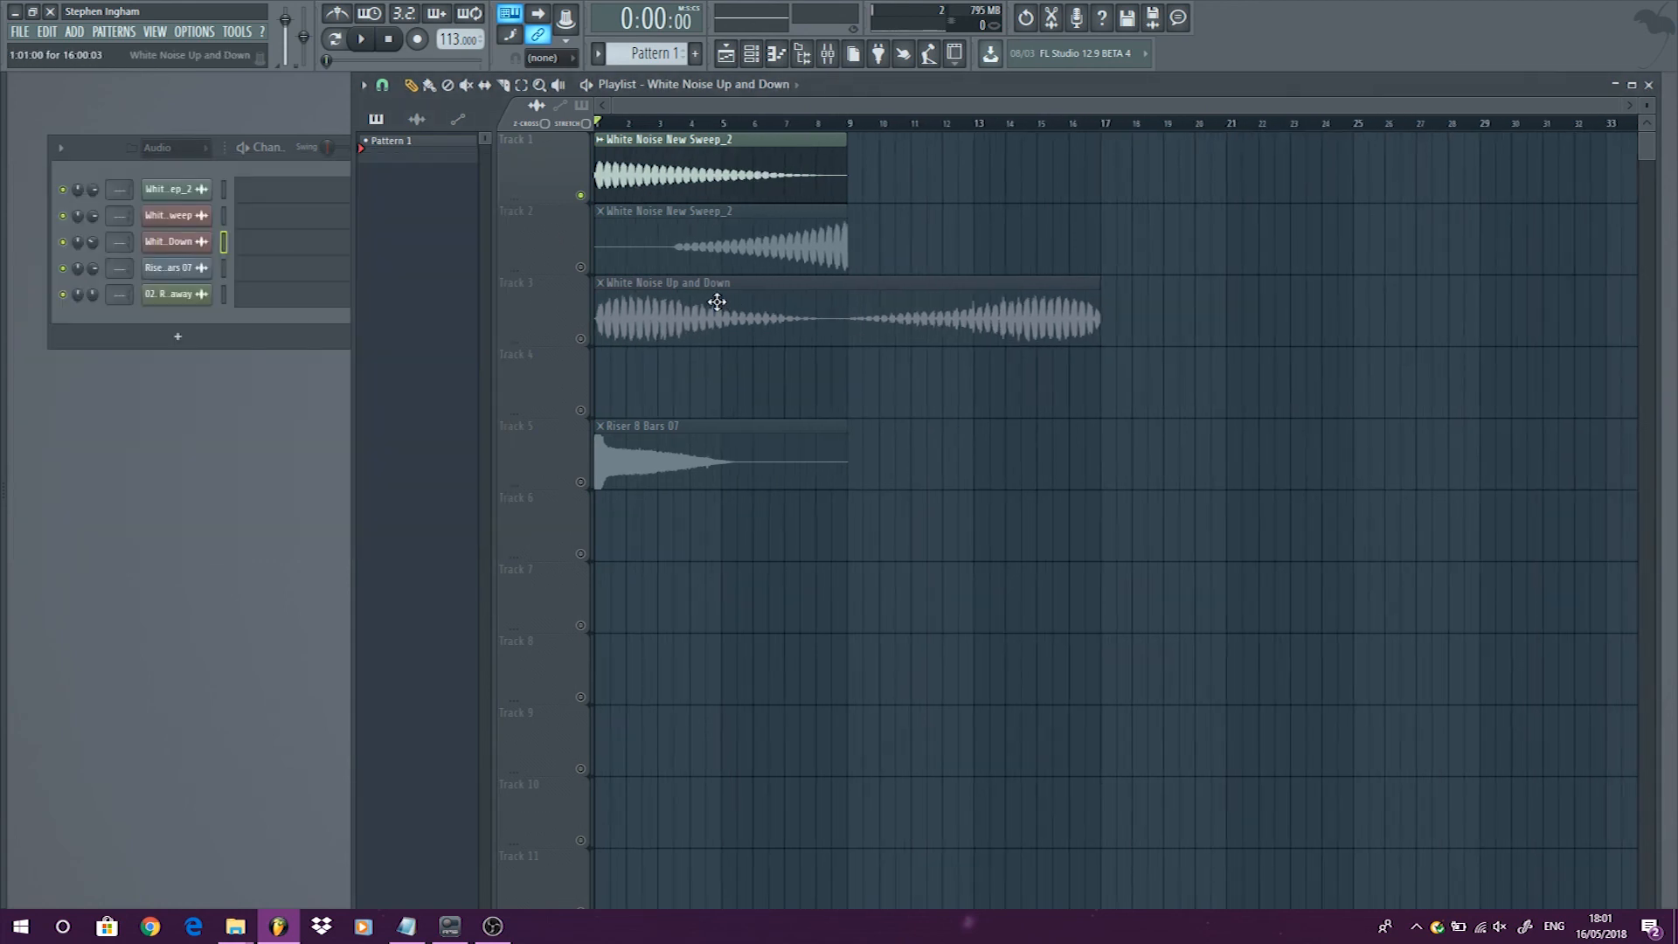